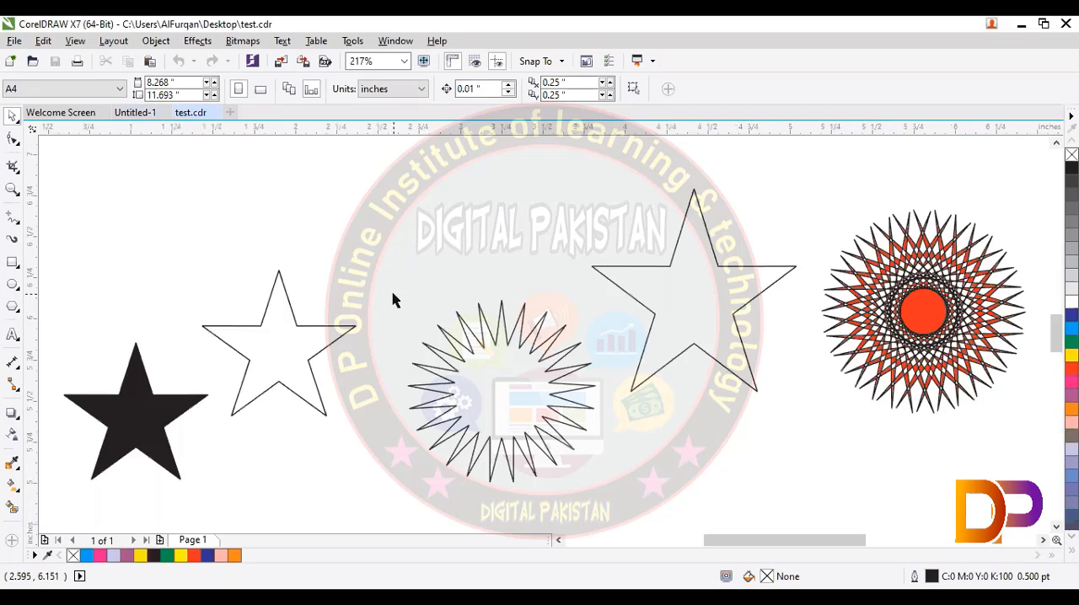
pyautogui.click(18, 291)
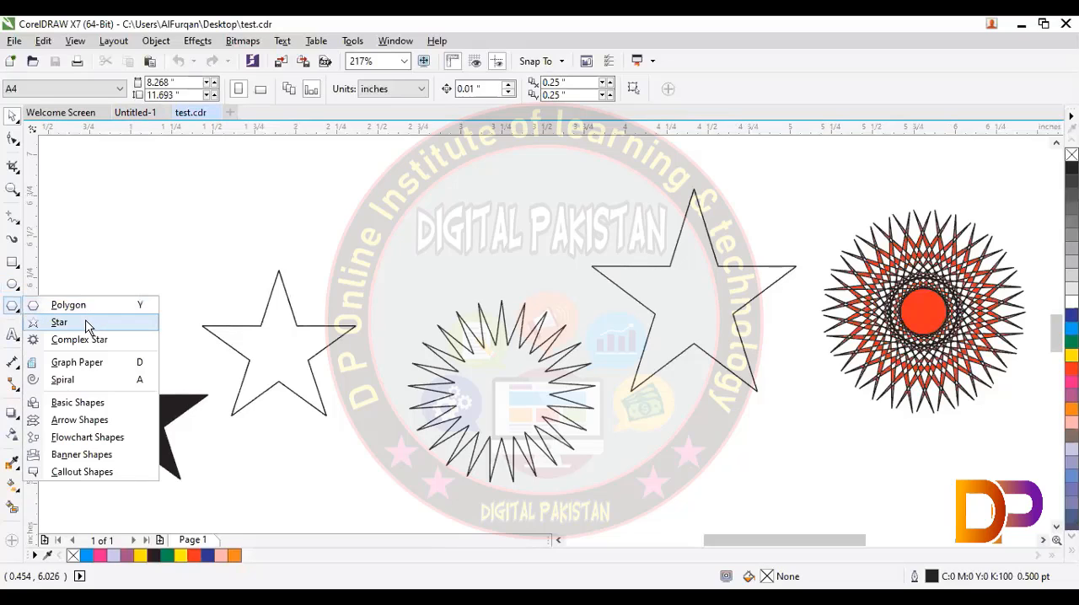
pyautogui.click(144, 300)
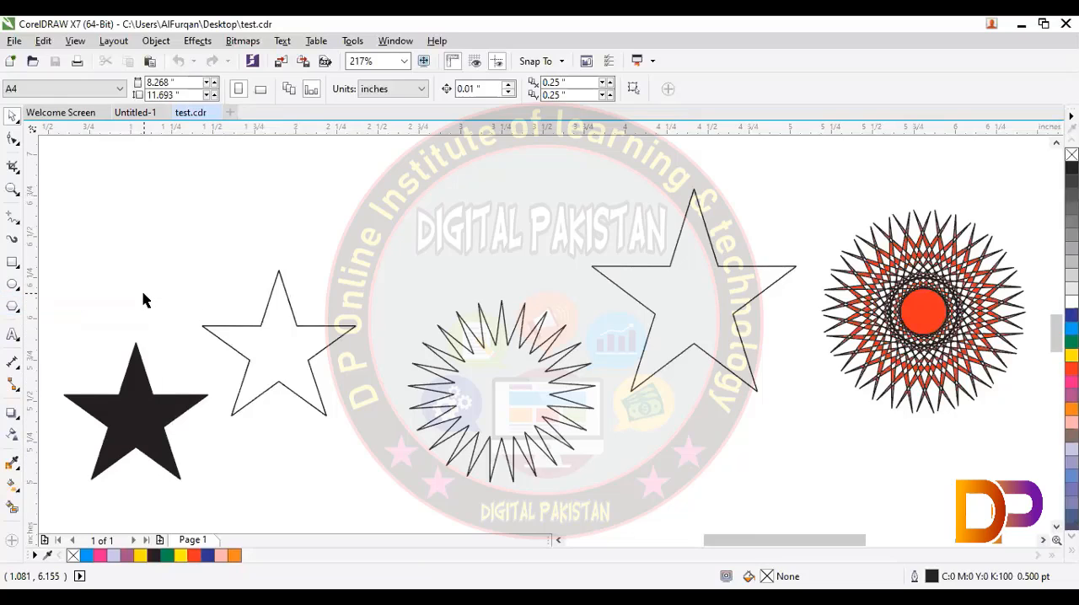
pyautogui.click(17, 311)
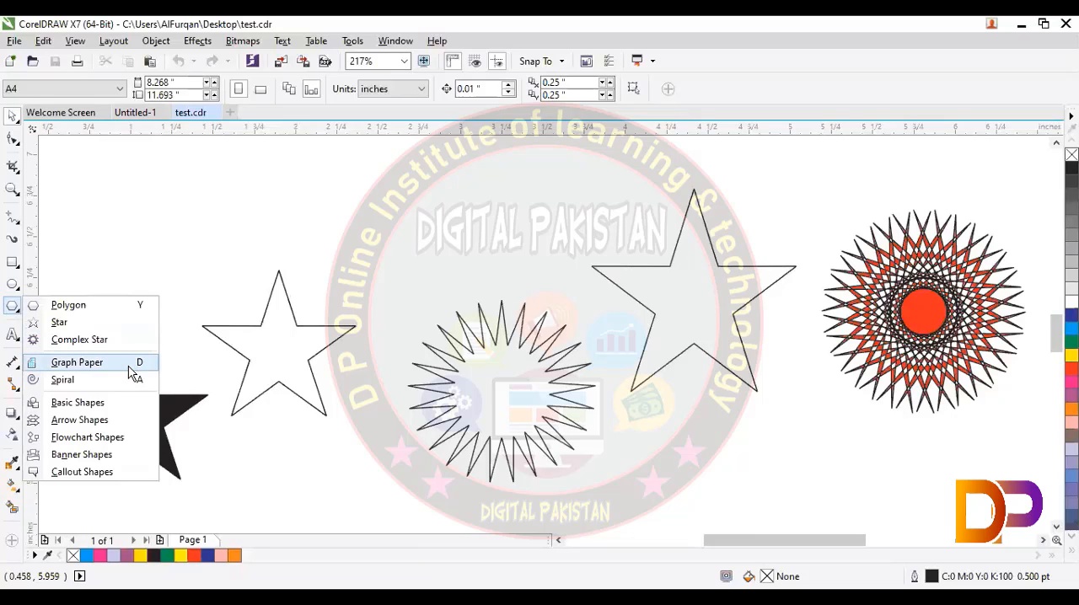
pyautogui.click(194, 263)
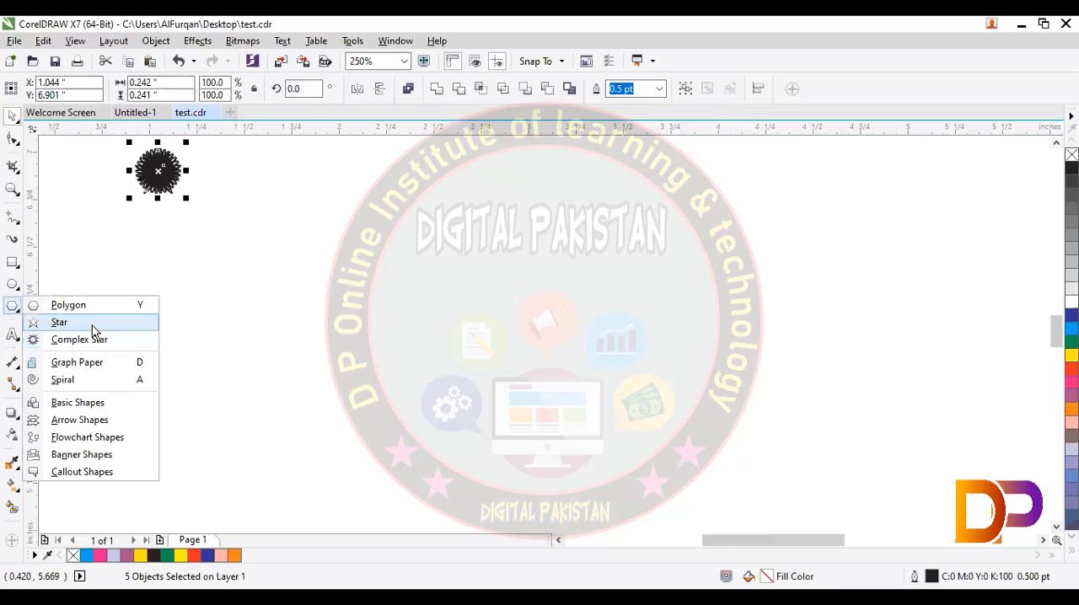
# Step: Draw a five-pointed star in the empty area and enlarge it to about 1.08 × 1.19 in
pyautogui.click(92, 326)
pyautogui.moveTo(489, 308); pyautogui.dragTo(595, 417)
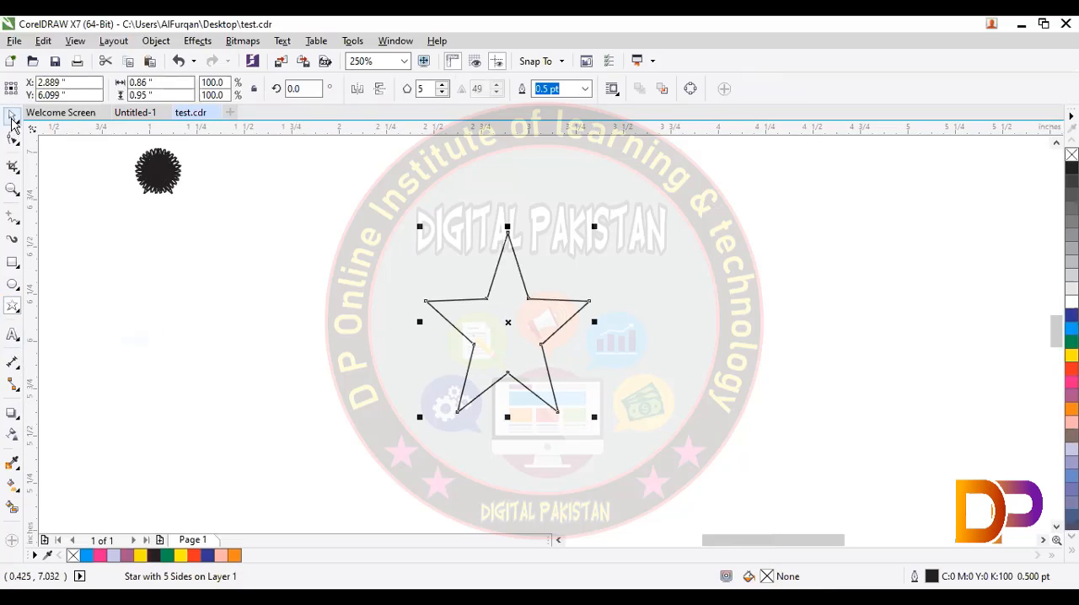
pyautogui.click(11, 116)
pyautogui.click(533, 410)
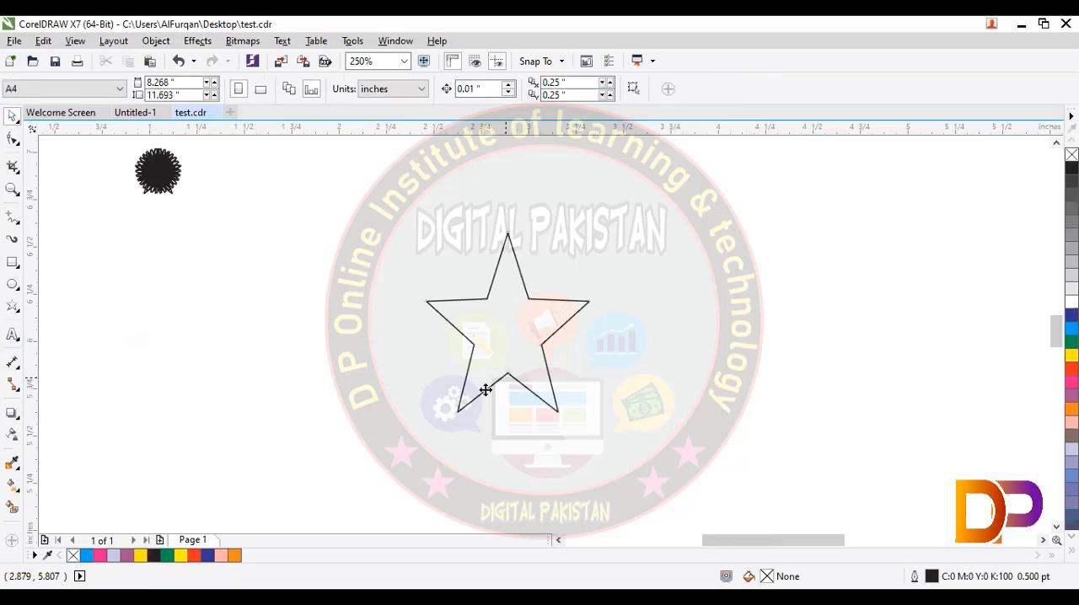
pyautogui.click(485, 390)
pyautogui.moveTo(420, 416); pyautogui.dragTo(306, 463)
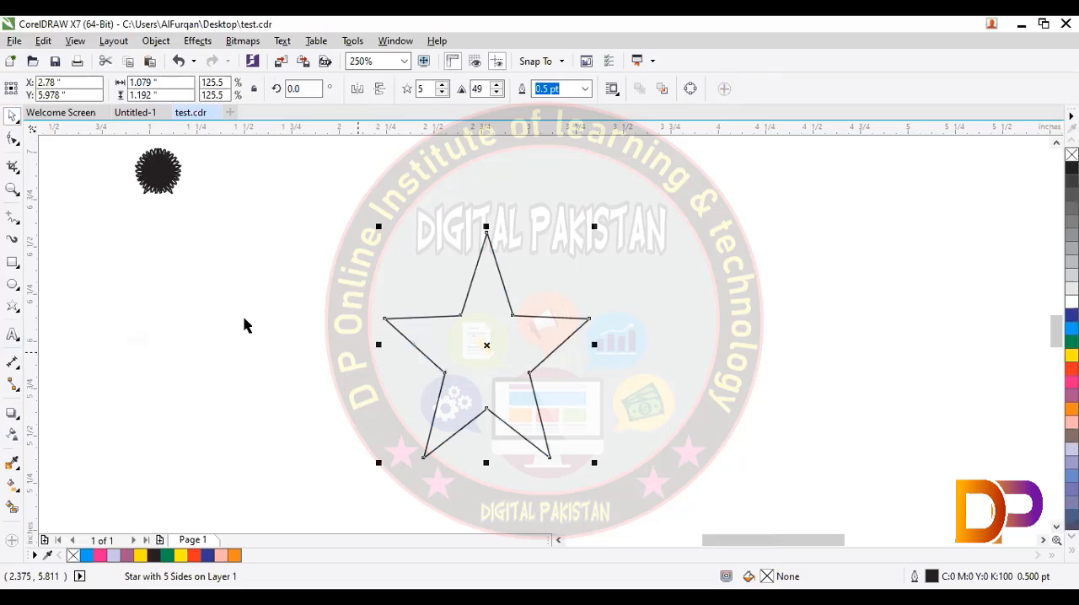
# Step: Raise the five-pointed star's sharpness to 68
pyautogui.click(498, 85)
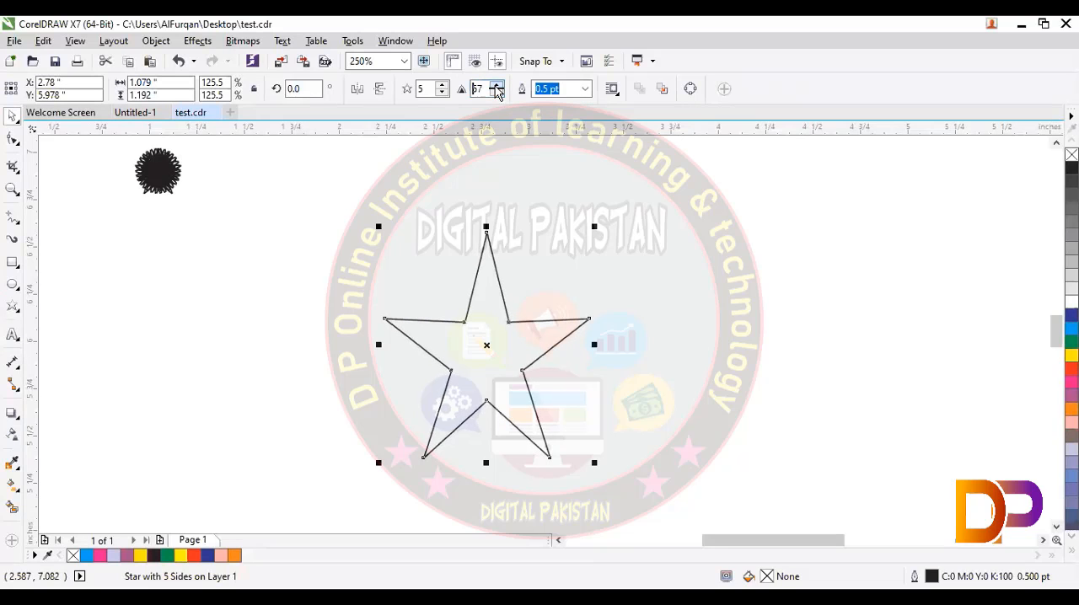
pyautogui.click(498, 85)
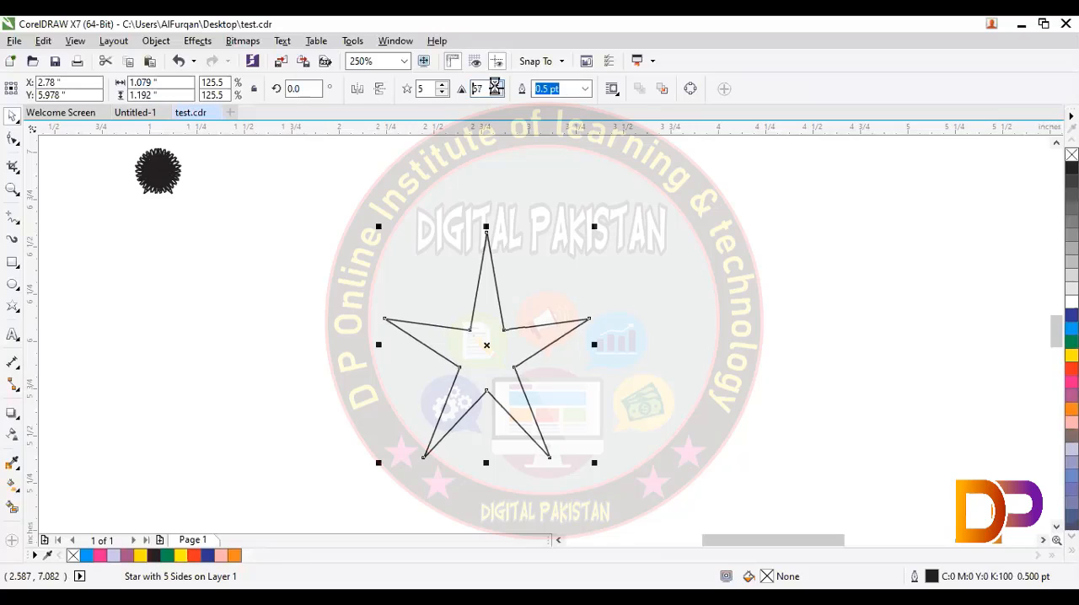
pyautogui.click(586, 238)
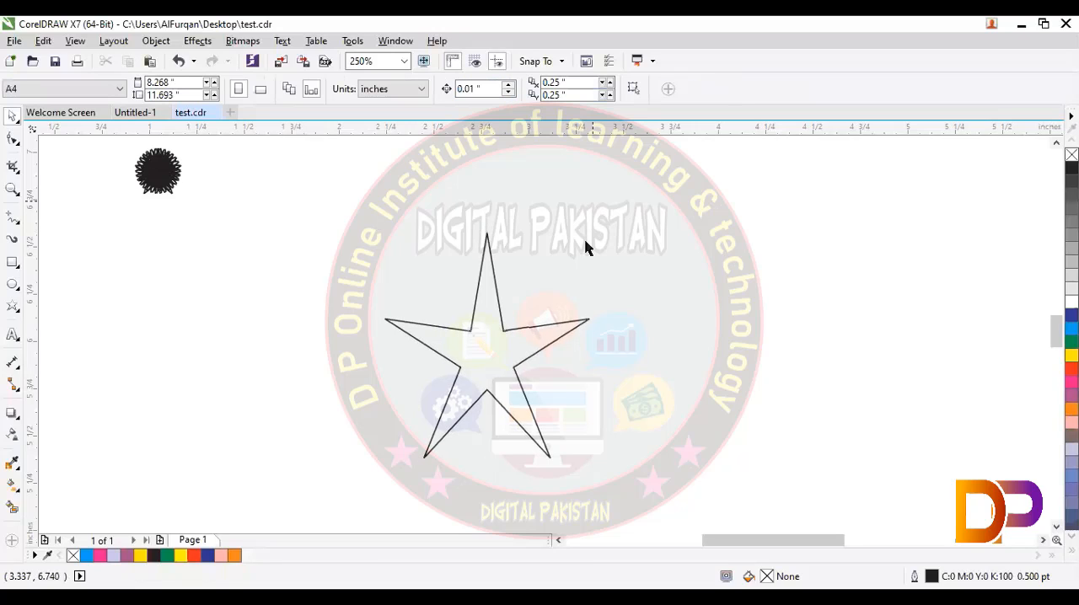
# Step: Pull the star's inner nodes outward with the Shape tool to widen its arms, and fill the star with red
pyautogui.click(533, 327)
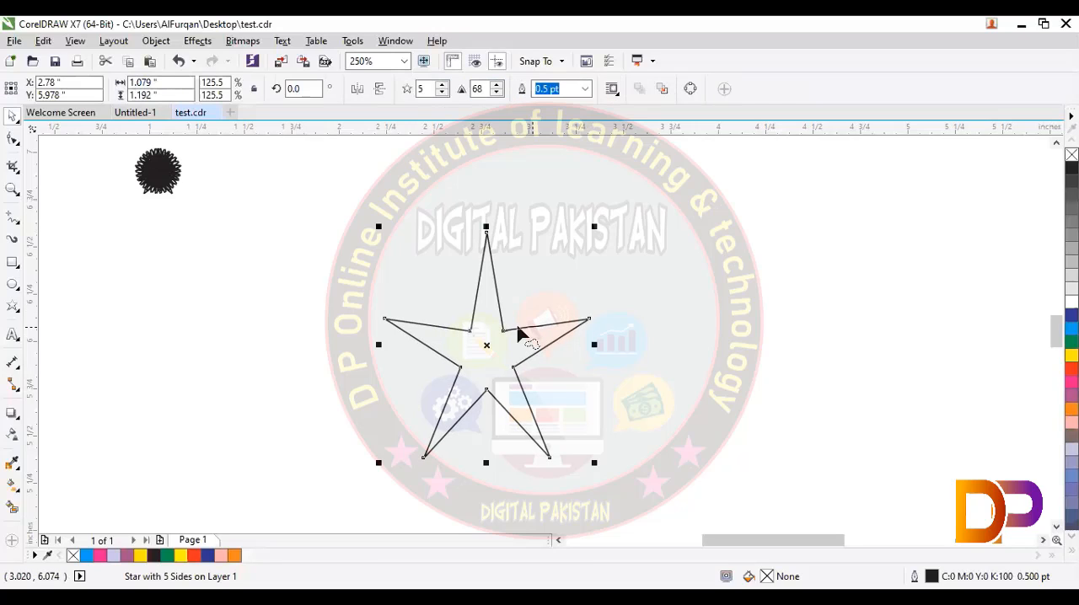
pyautogui.press('F10')
pyautogui.moveTo(504, 332); pyautogui.dragTo(538, 319)
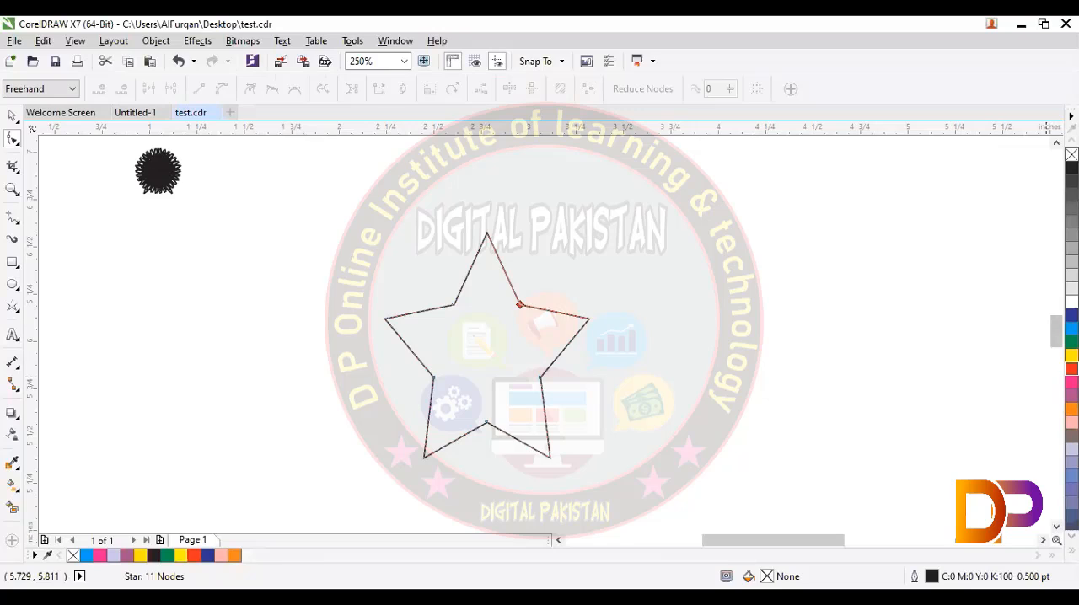
pyautogui.click(1072, 369)
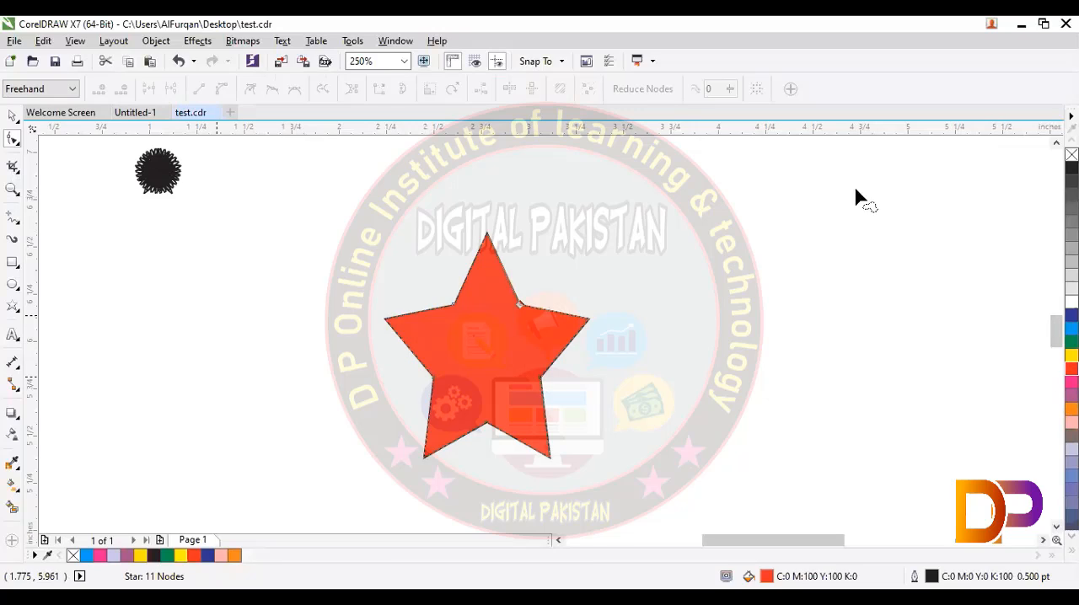
# Step: Move the red star aside and delete it
pyautogui.press('space')
pyautogui.moveTo(491, 258); pyautogui.dragTo(744, 254)
pyautogui.press('Delete')
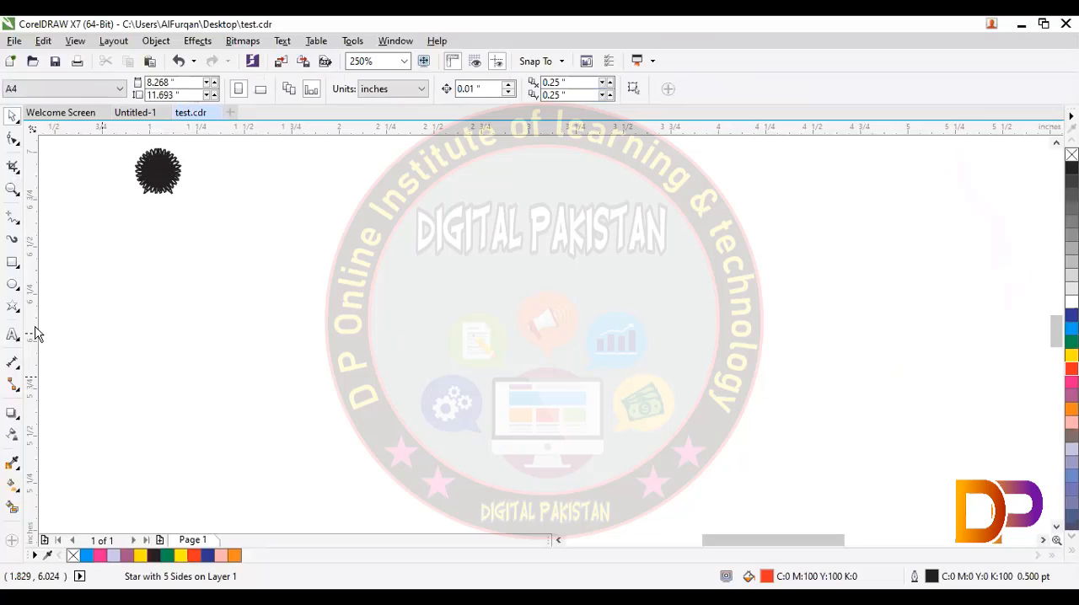
# Step: Draw a 12-point complex star with sharpness 2, about 0.94 × 0.95 in, and reposition it slightly lower on the page
pyautogui.click(18, 313)
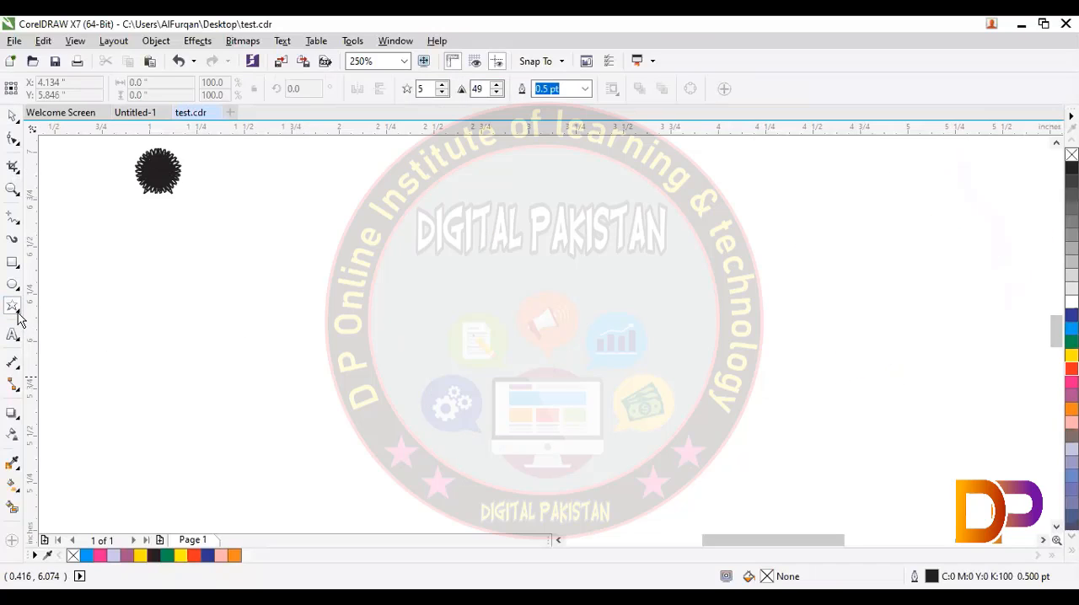
pyautogui.click(79, 341)
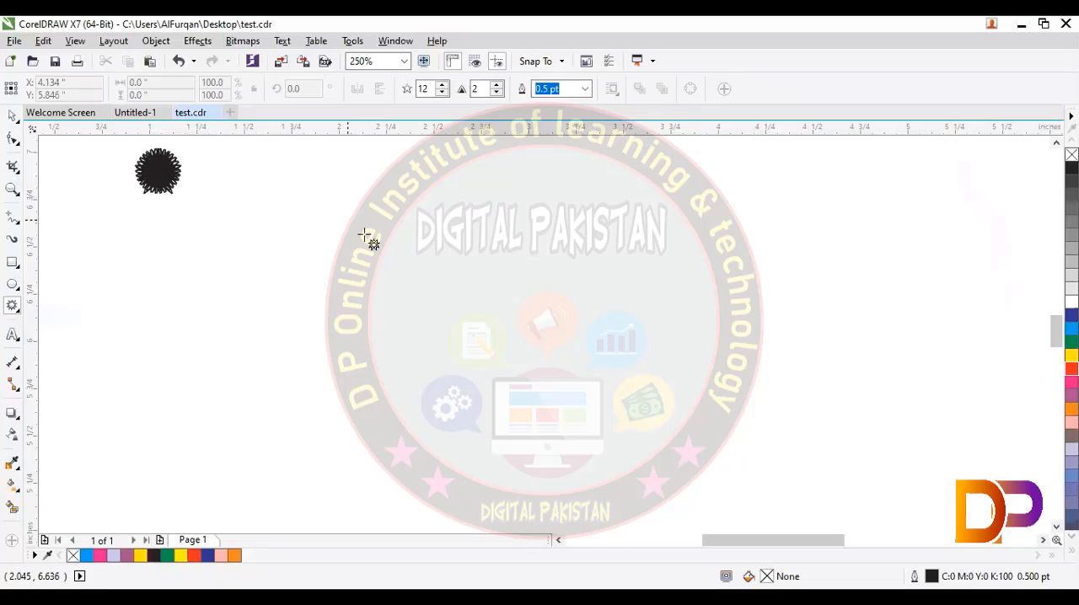
pyautogui.moveTo(361, 233); pyautogui.dragTo(533, 406)
pyautogui.click(11, 116)
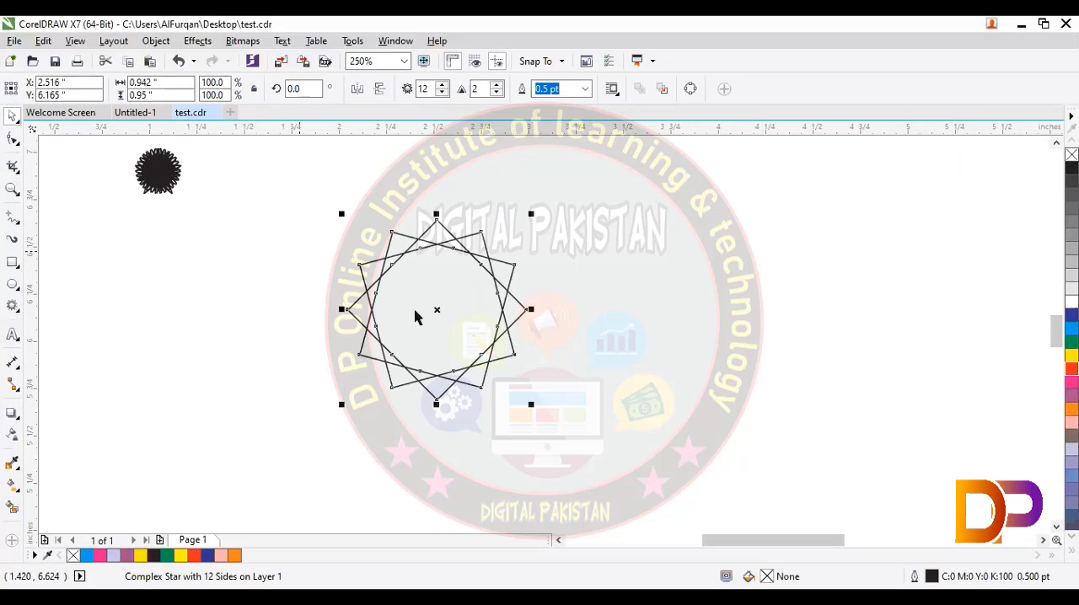
pyautogui.moveTo(439, 313); pyautogui.dragTo(467, 347)
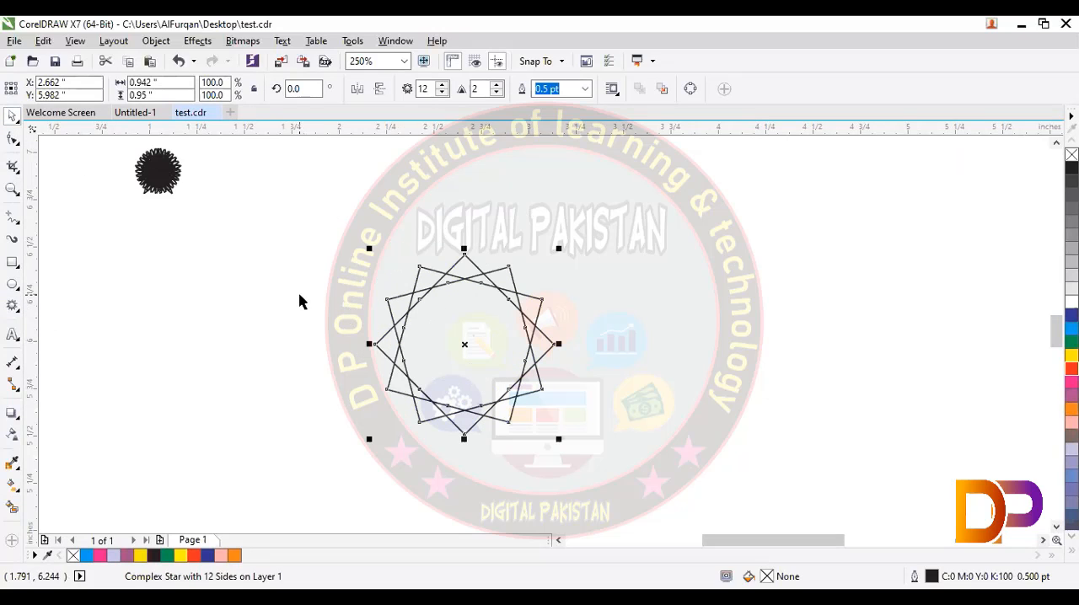
pyautogui.click(299, 302)
# Step: Try sharpness values 1, 3 and 4 on the complex star and return the sharpness to 2
pyautogui.click(424, 284)
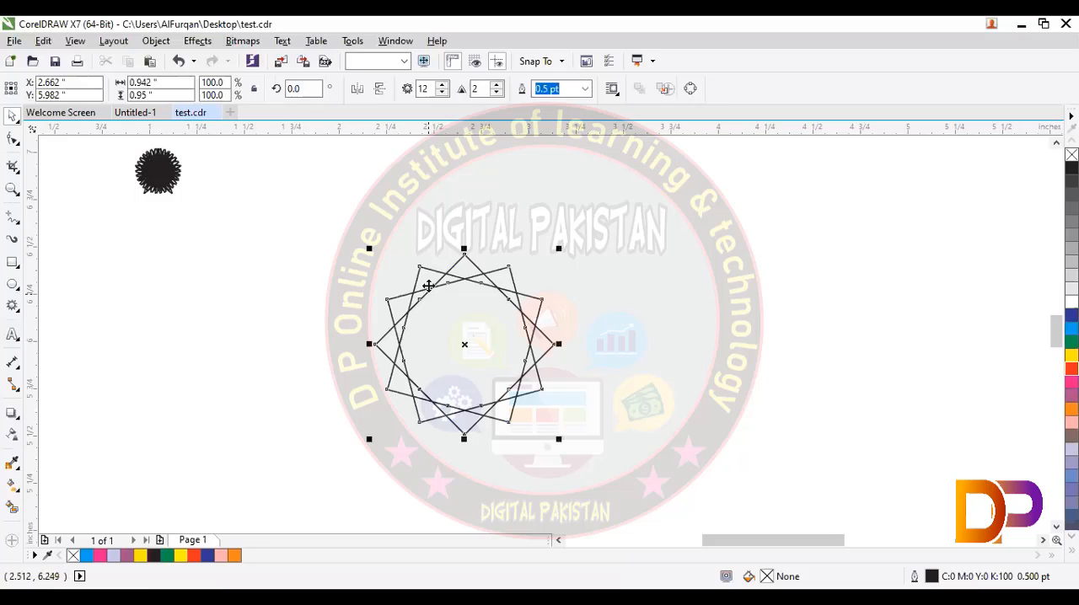
pyautogui.click(497, 93)
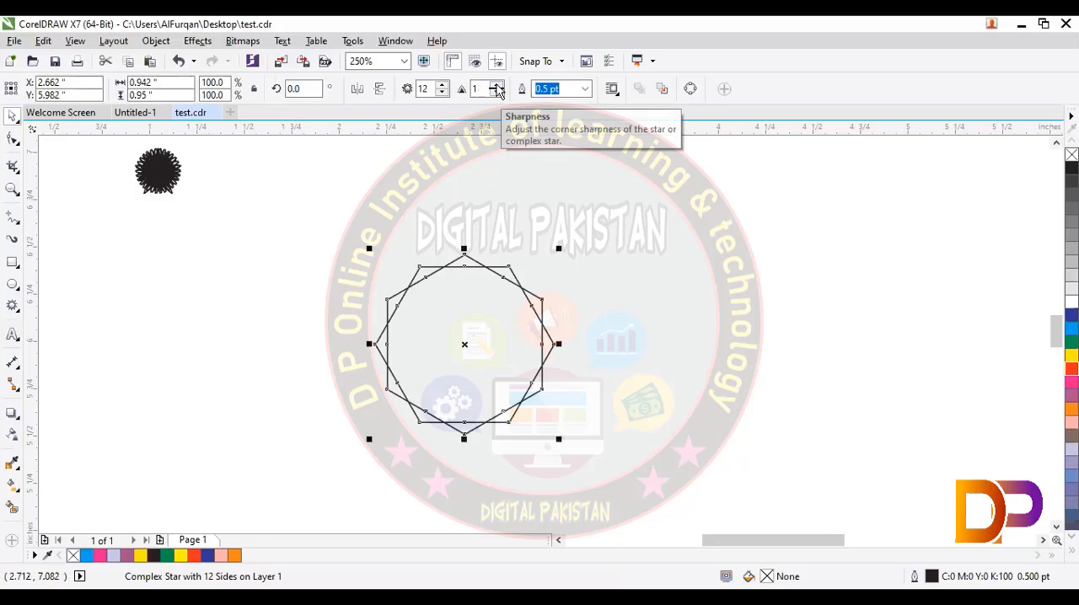
pyautogui.click(497, 86)
pyautogui.click(498, 86)
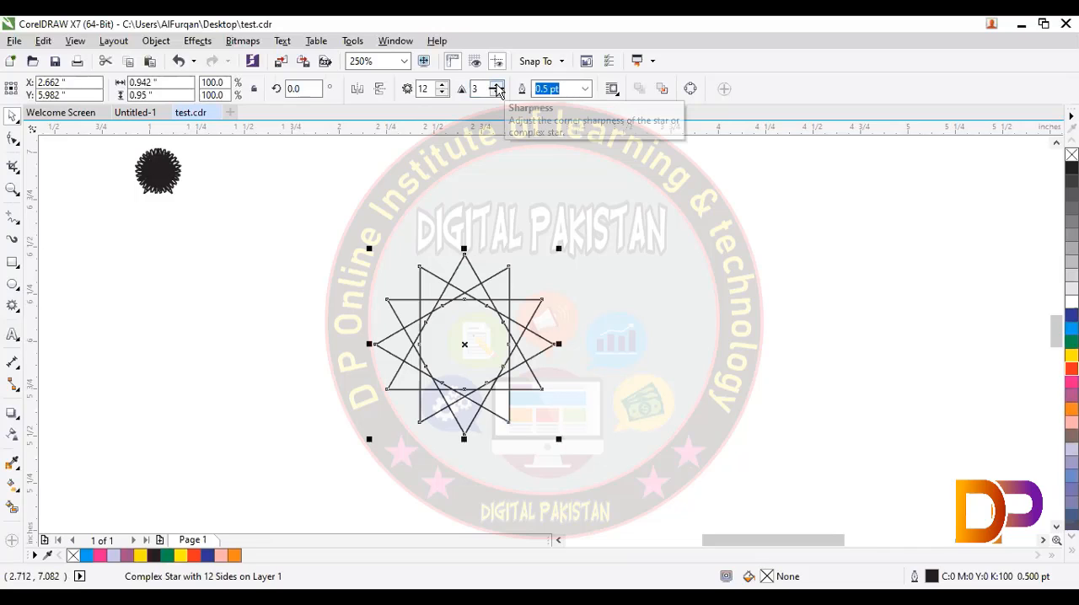
pyautogui.click(497, 86)
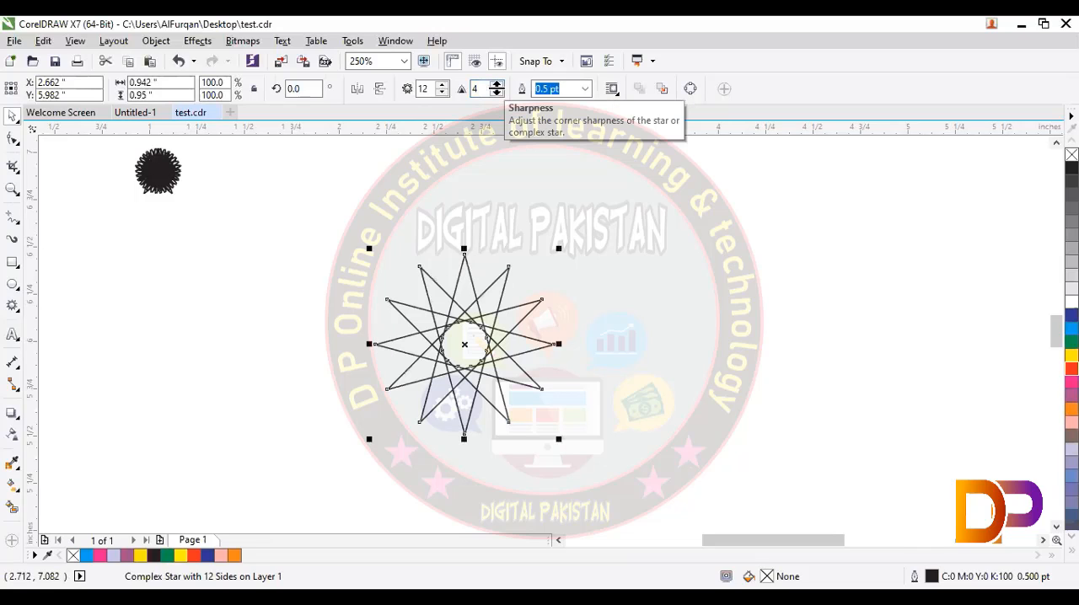
pyautogui.click(498, 93)
pyautogui.click(498, 93)
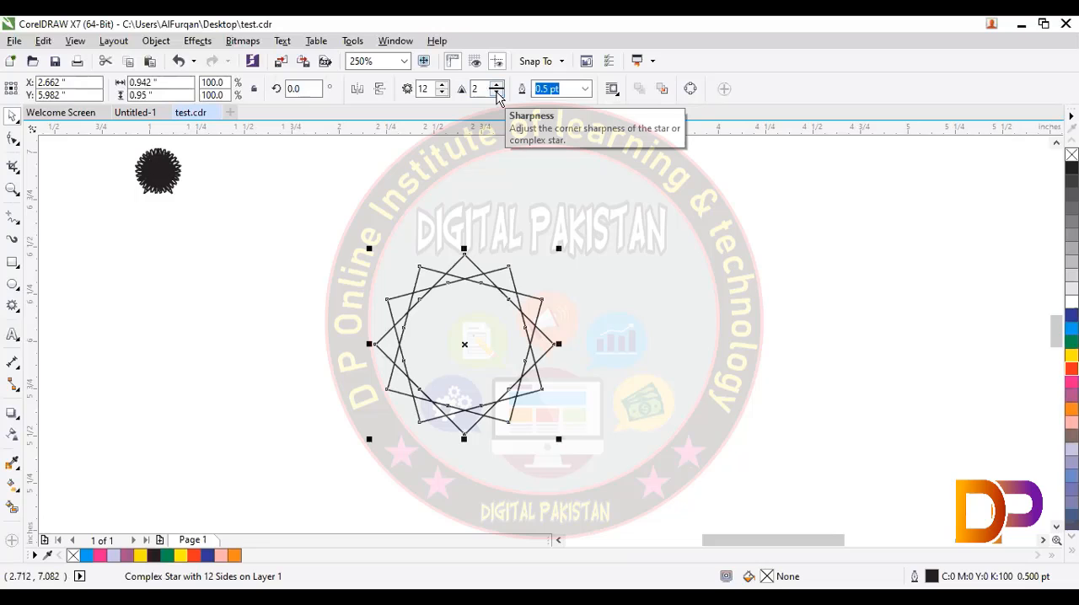
pyautogui.click(468, 270)
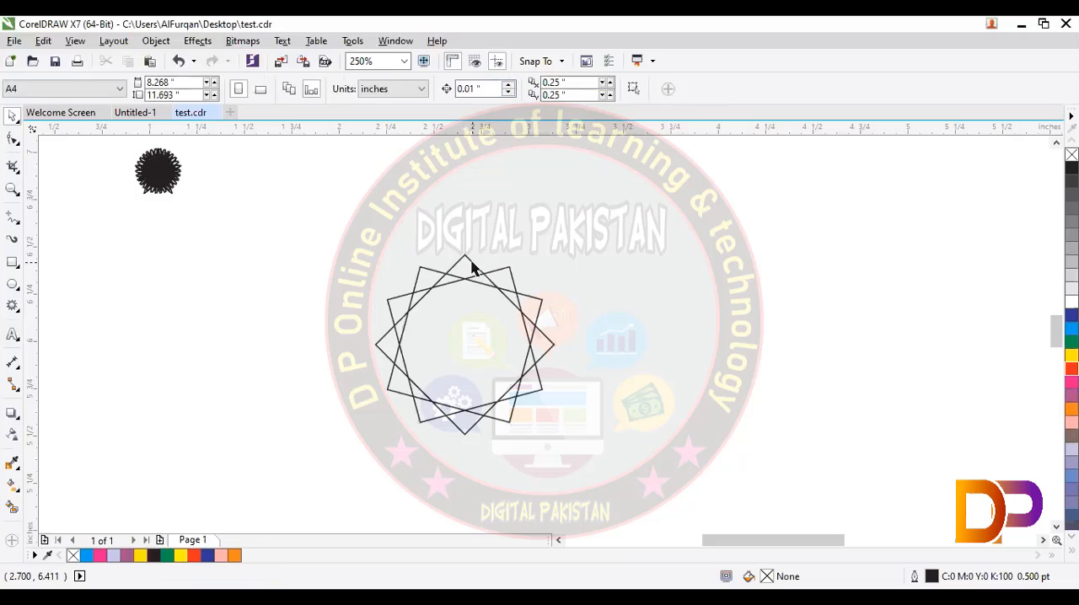
# Step: Enlarge the complex star to about 1.62 × 1.63 in and fill it with red
pyautogui.click(472, 268)
pyautogui.moveTo(557, 242); pyautogui.dragTo(636, 173)
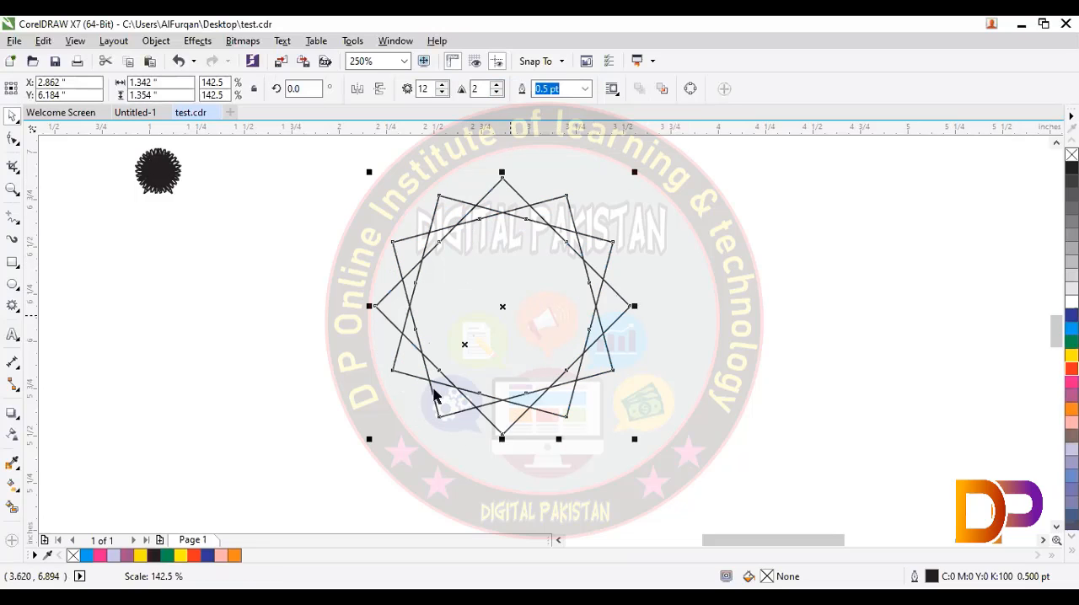
pyautogui.moveTo(364, 442); pyautogui.dragTo(283, 499)
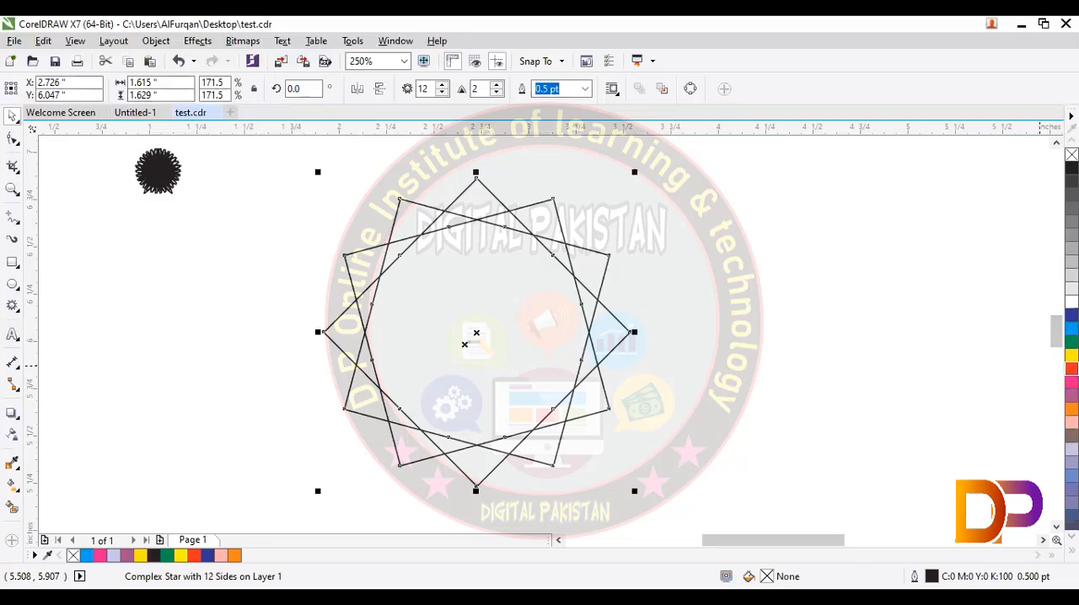
pyautogui.click(1071, 369)
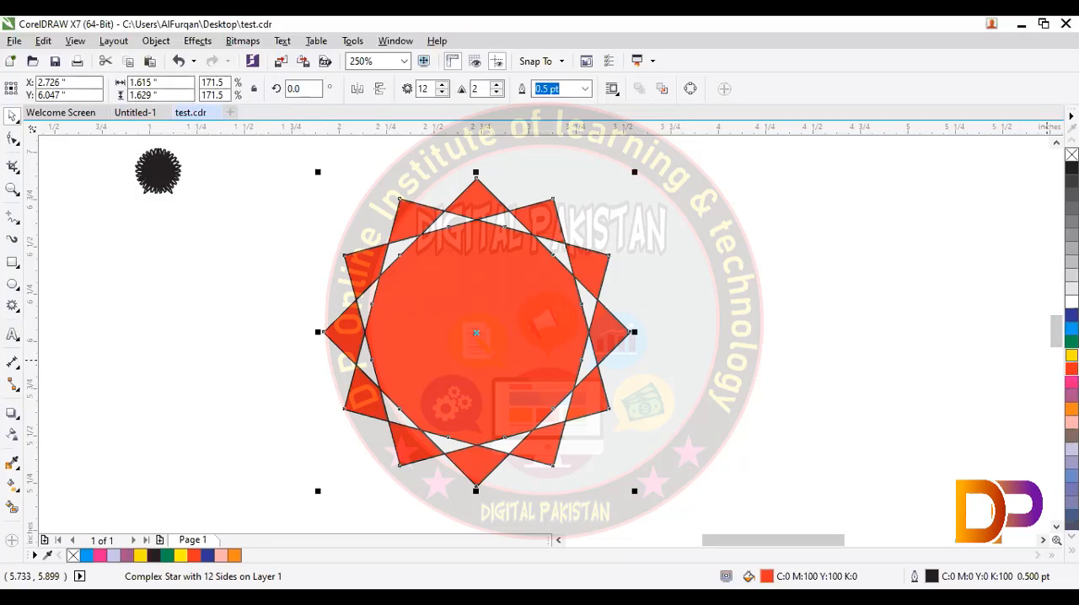
pyautogui.click(1071, 341)
pyautogui.click(1072, 370)
# Step: Reshape the complex star by repositioning its outer and inner nodes with the Shape tool, giving a slightly rotated star about 1.68 × 1.70 in, and select it
pyautogui.press('F10')
pyautogui.moveTo(555, 258); pyautogui.dragTo(338, 391)
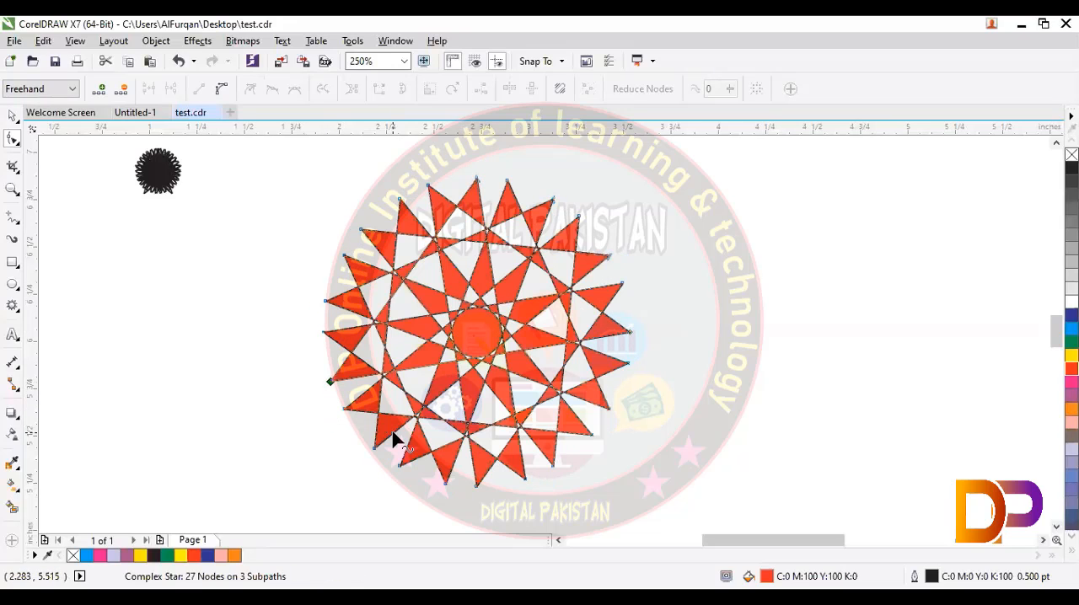
pyautogui.hotkey('ctrl', 'z')
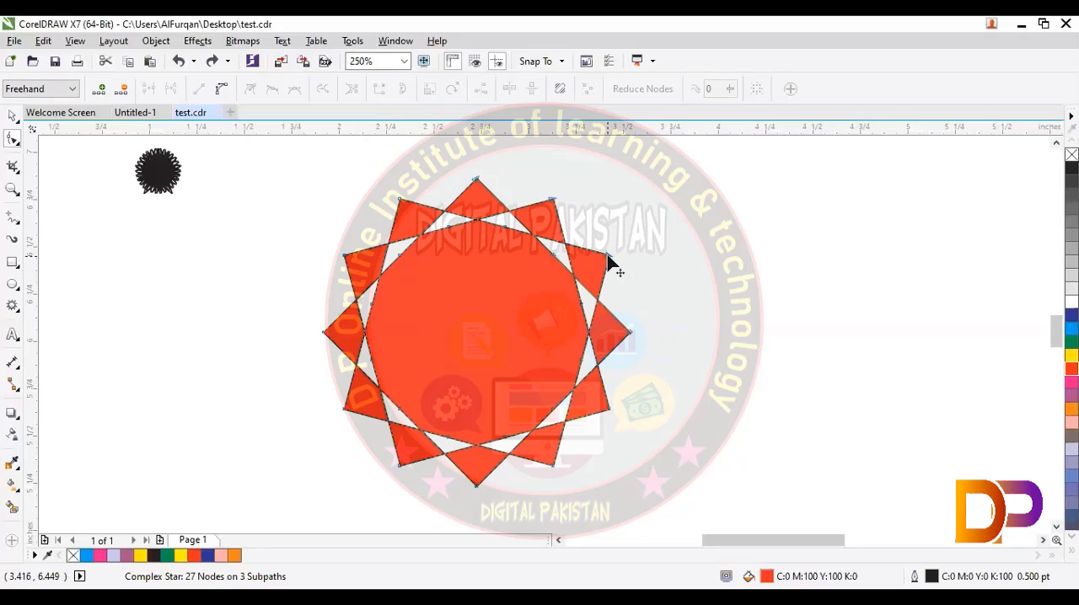
pyautogui.moveTo(608, 259); pyautogui.dragTo(323, 377)
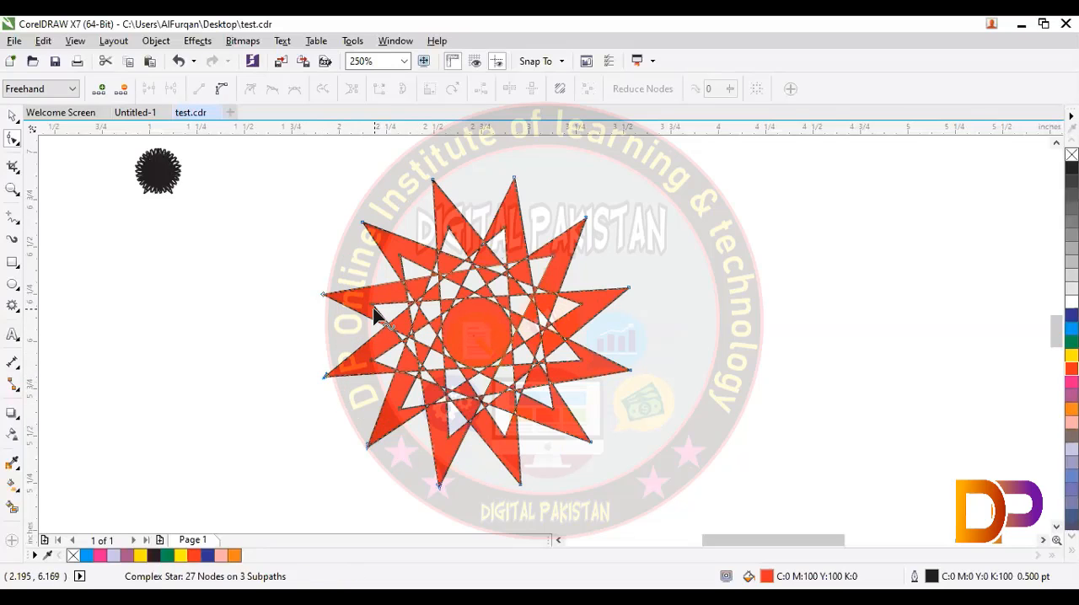
pyautogui.moveTo(372, 304); pyautogui.dragTo(343, 253)
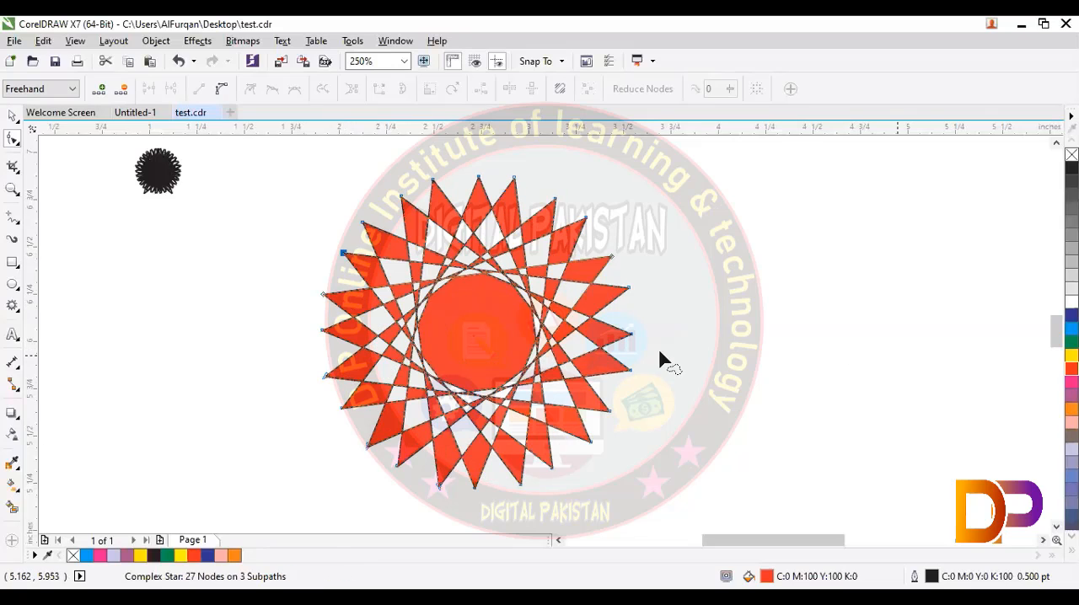
pyautogui.moveTo(555, 202); pyautogui.dragTo(379, 463)
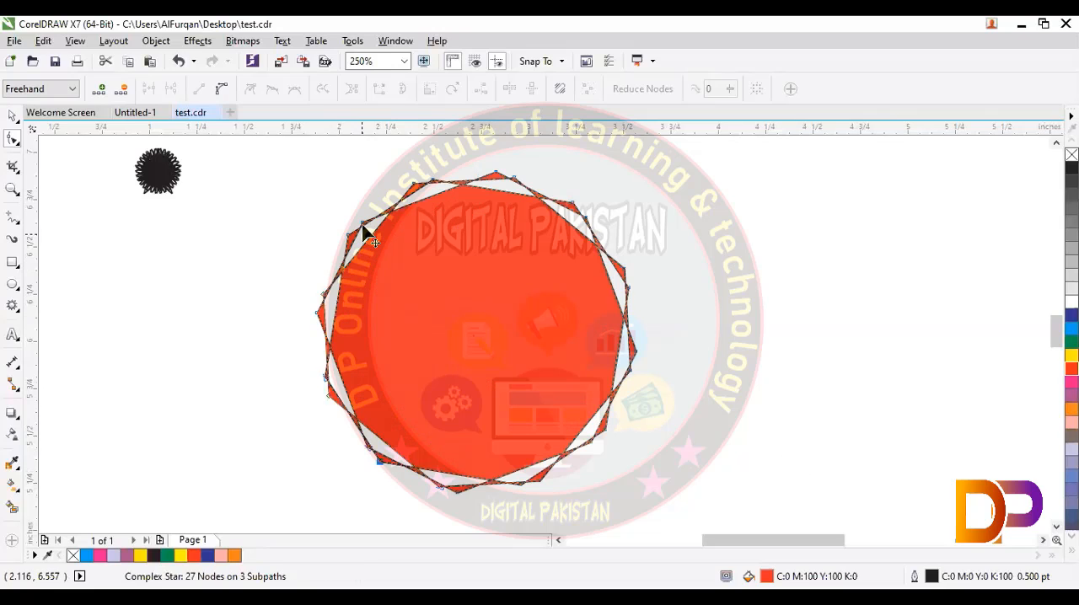
pyautogui.moveTo(363, 226); pyautogui.dragTo(404, 244)
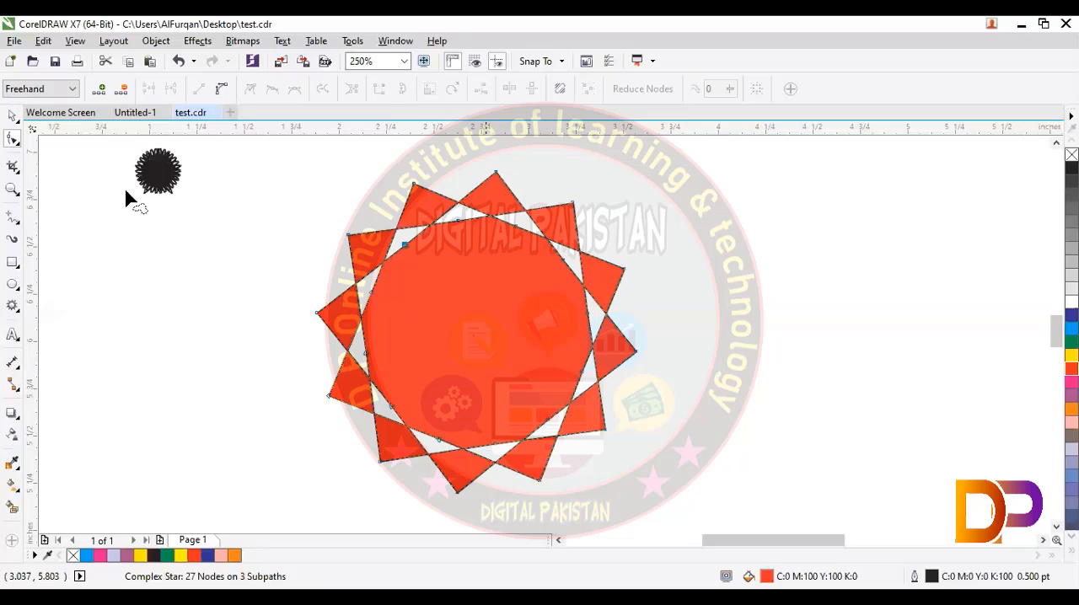
pyautogui.click(13, 118)
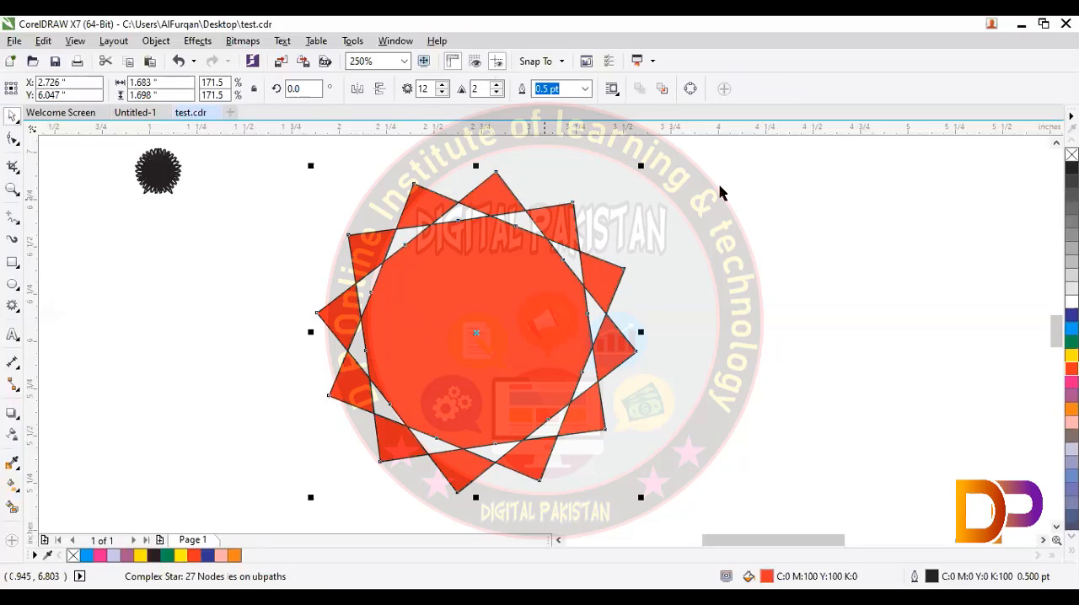
pyautogui.moveTo(714, 153); pyautogui.dragTo(289, 505)
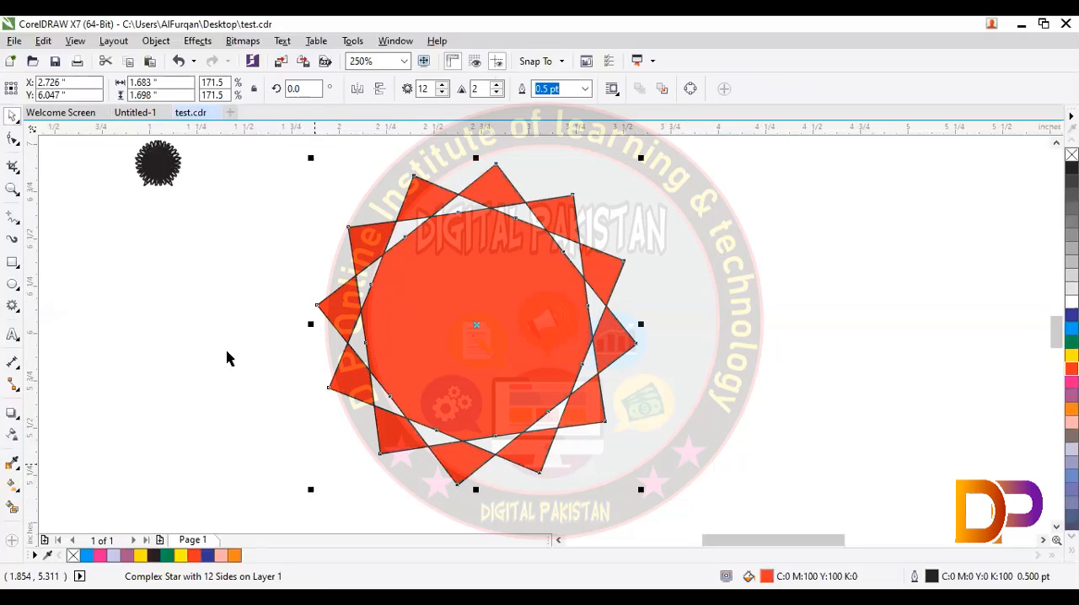
# Step: Resize the red complex star to 12 × 12 in
pyautogui.moveTo(170, 95); pyautogui.dragTo(127, 85)
pyautogui.write('12')
pyautogui.press('Return')
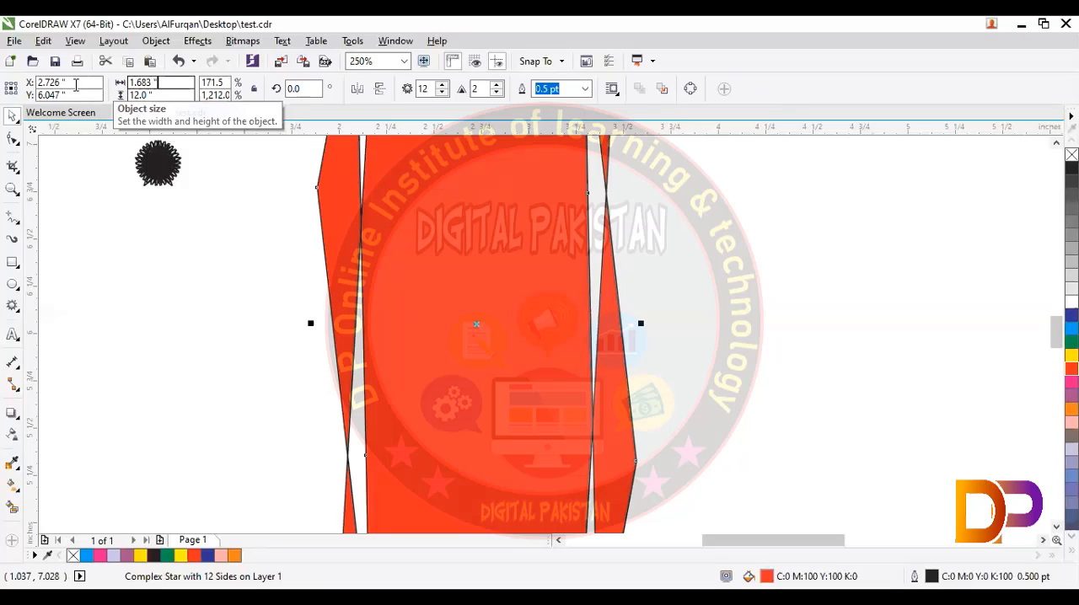
pyautogui.write('12')
pyautogui.press('Return')
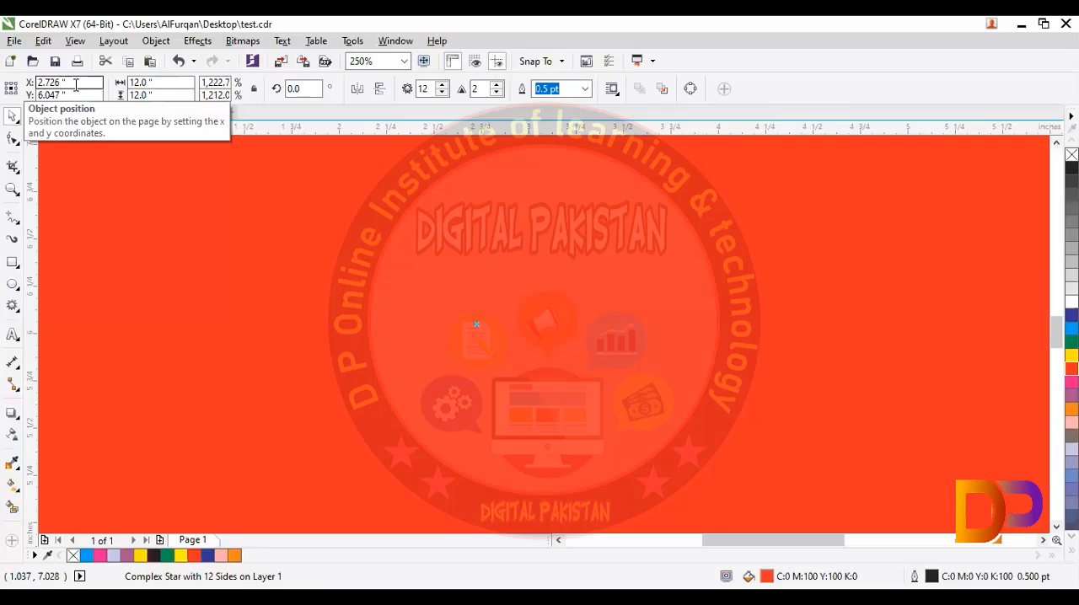
pyautogui.press('F4')
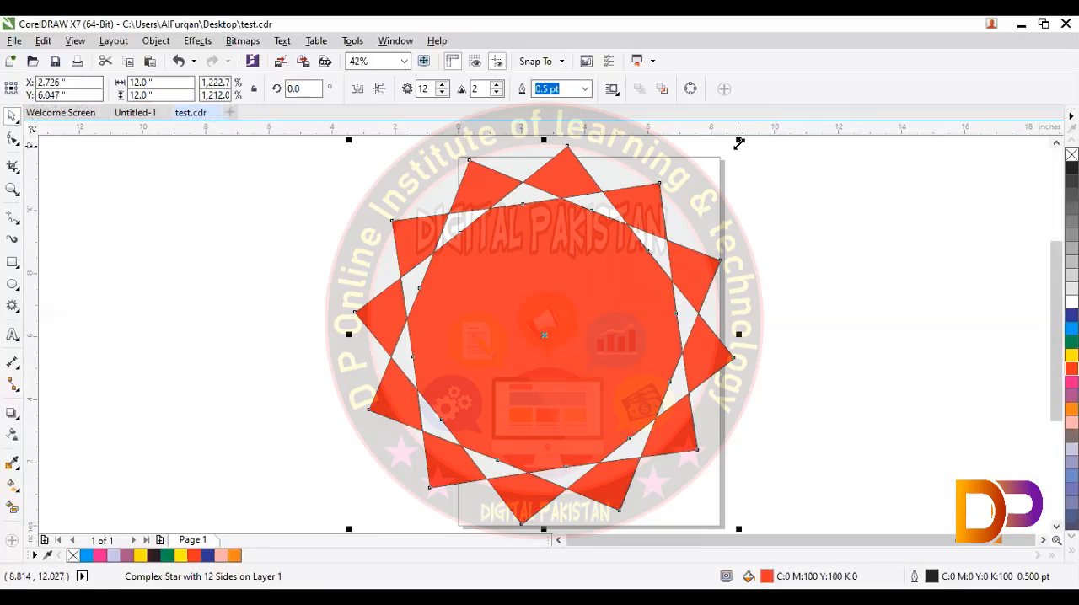
# Step: Scale the complex star down to about 3.67 × 3.67 in and move it to about X 3.38, Y 6.27 in
pyautogui.moveTo(738, 143); pyautogui.dragTo(634, 283)
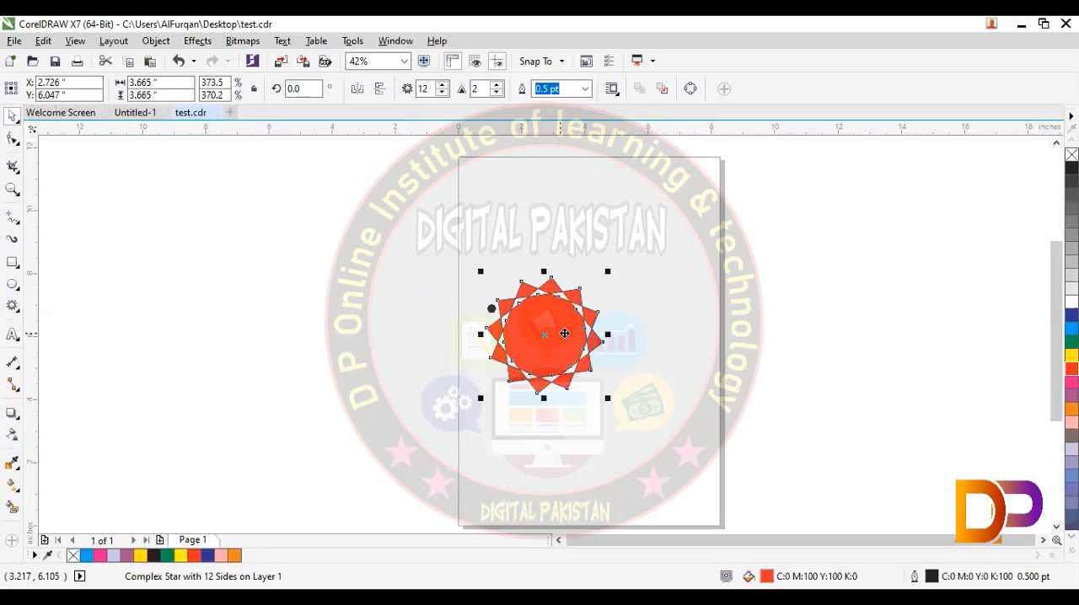
pyautogui.moveTo(560, 329); pyautogui.dragTo(580, 328)
pyautogui.hotkey('shift', 'F2')
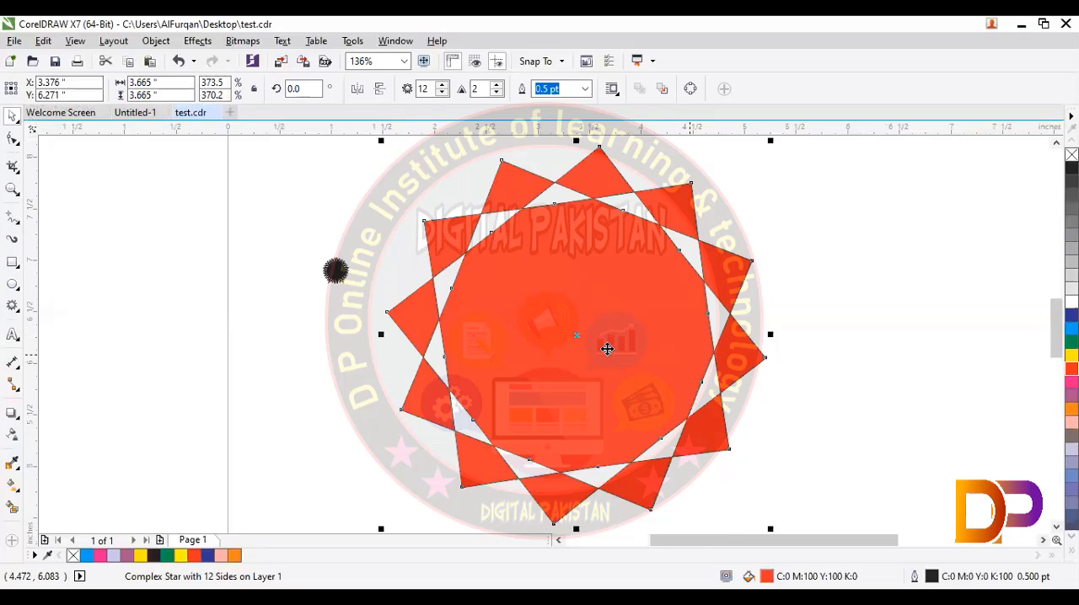
# Step: Move the small black star off the page, up and away from the red complex star, and select the red star
pyautogui.moveTo(292, 218); pyautogui.dragTo(381, 320)
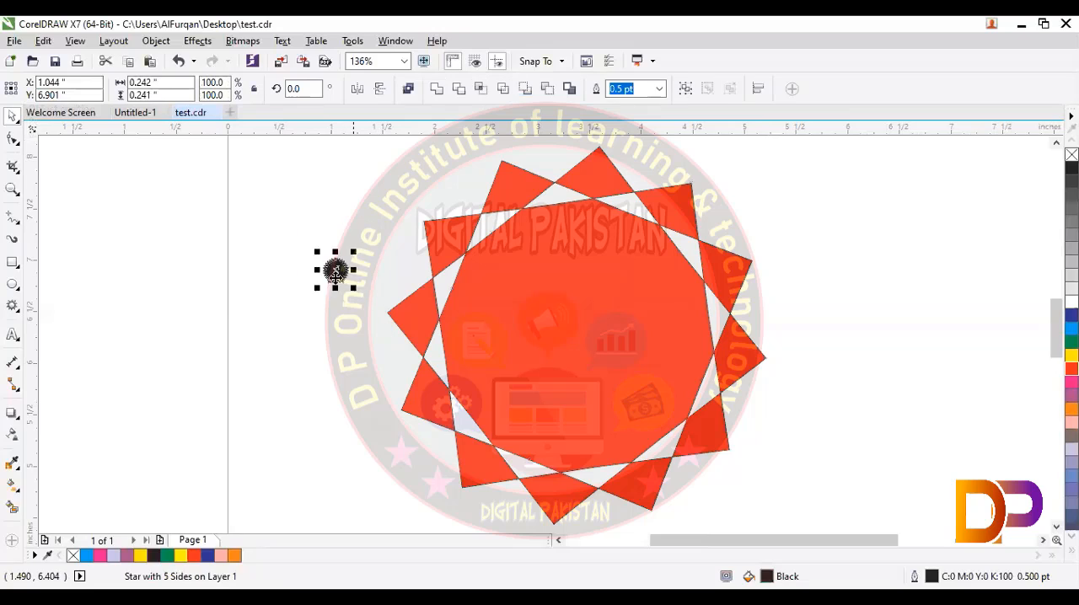
pyautogui.moveTo(335, 270); pyautogui.dragTo(110, 169)
pyautogui.click(663, 325)
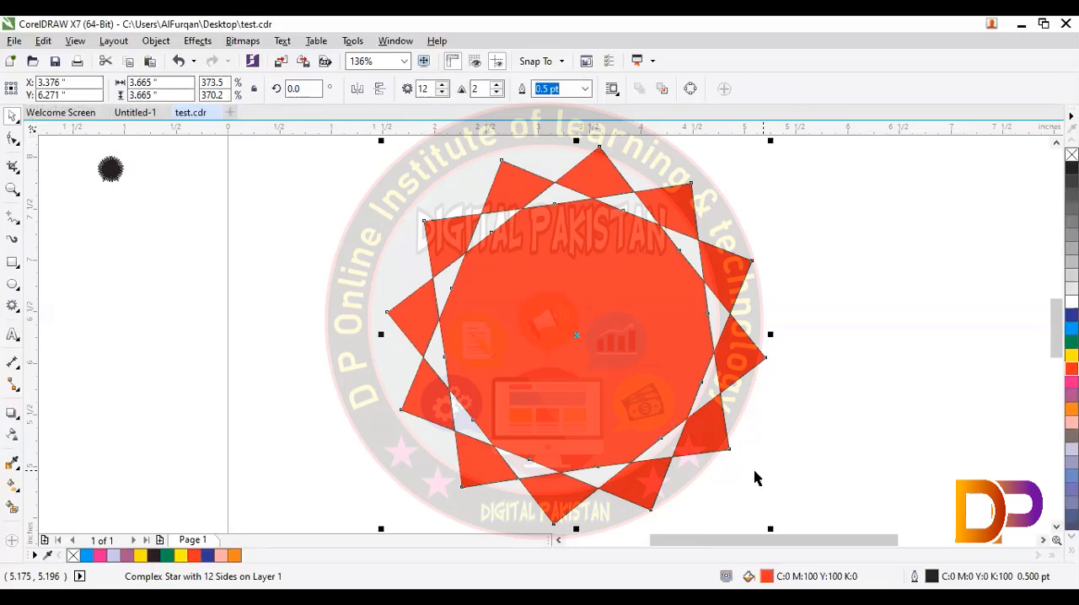
# Step: Make a concentric copy of the red complex star scaled to about 2.59 × 2.59 in and fill it with yellow
pyautogui.moveTo(770, 529); pyautogui.dragTo(714, 482)
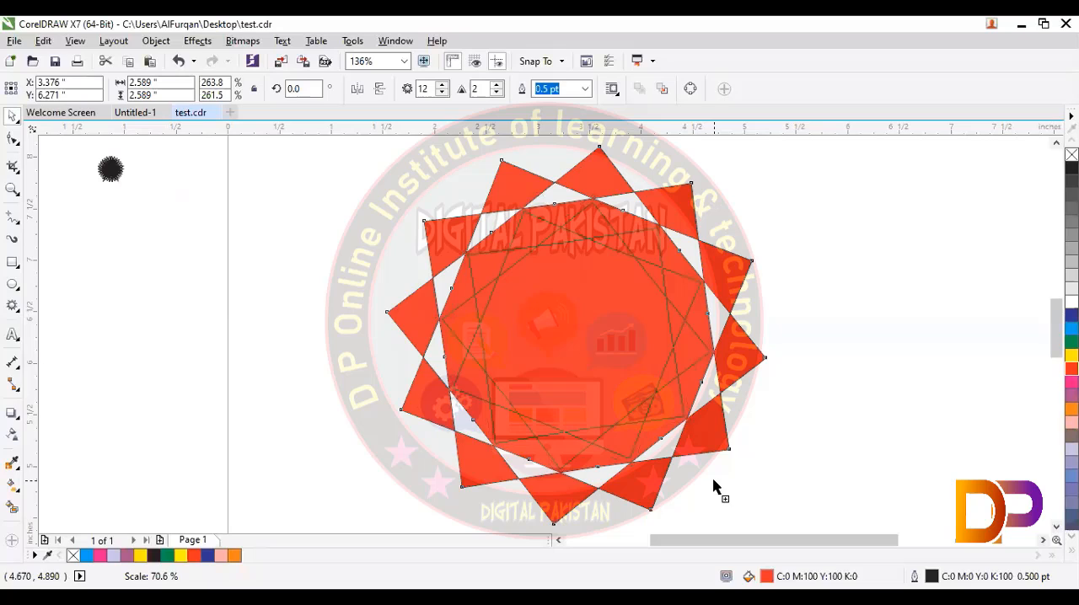
pyautogui.moveTo(713, 487); pyautogui.dragTo(713, 485)
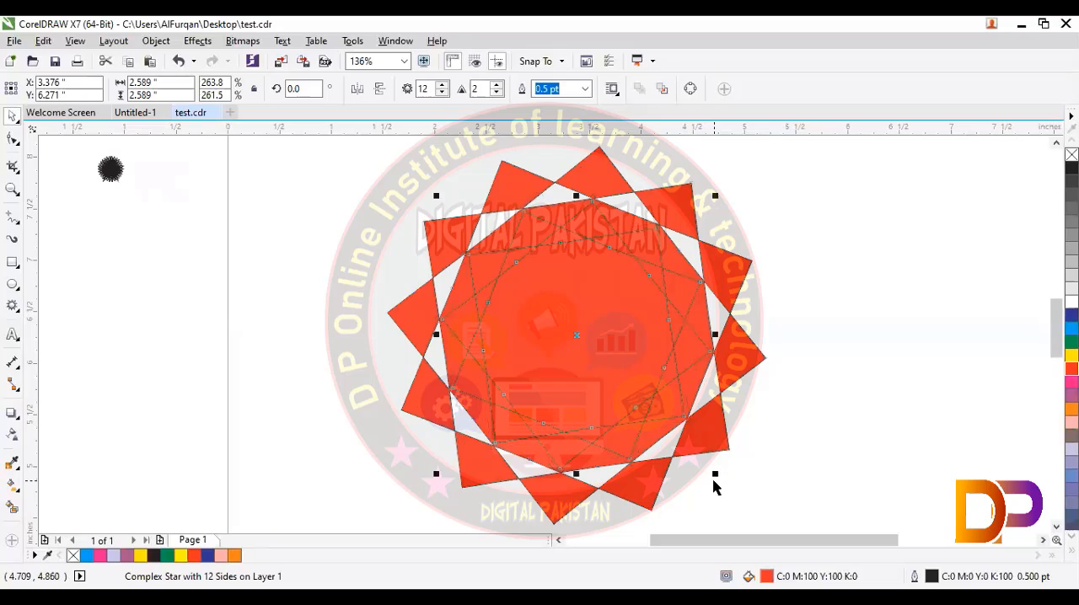
pyautogui.click(955, 426)
pyautogui.click(686, 374)
pyautogui.click(1071, 355)
pyautogui.click(1007, 402)
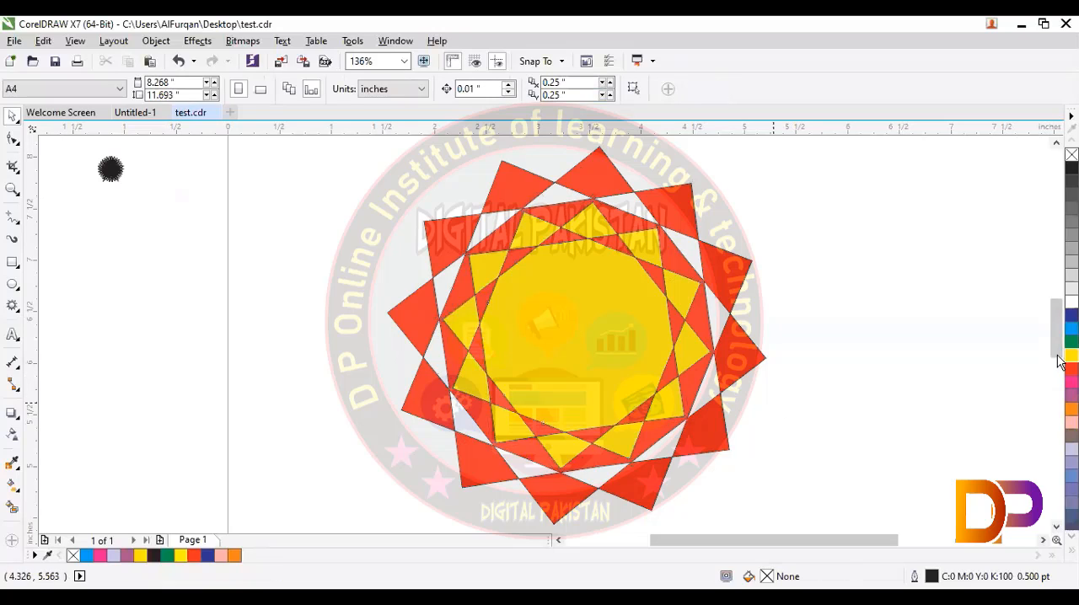
# Step: Make a concentric copy of the yellow star scaled to about 1.89 × 1.89 in and fill it with cyan blue
pyautogui.click(686, 344)
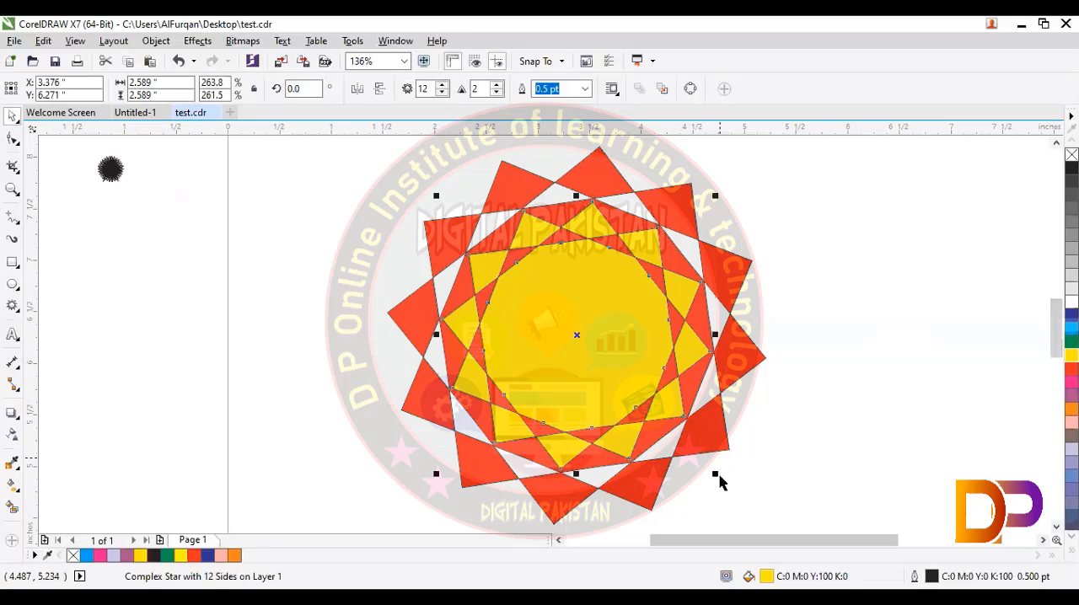
pyautogui.moveTo(706, 463); pyautogui.dragTo(682, 449)
pyautogui.press('shift')
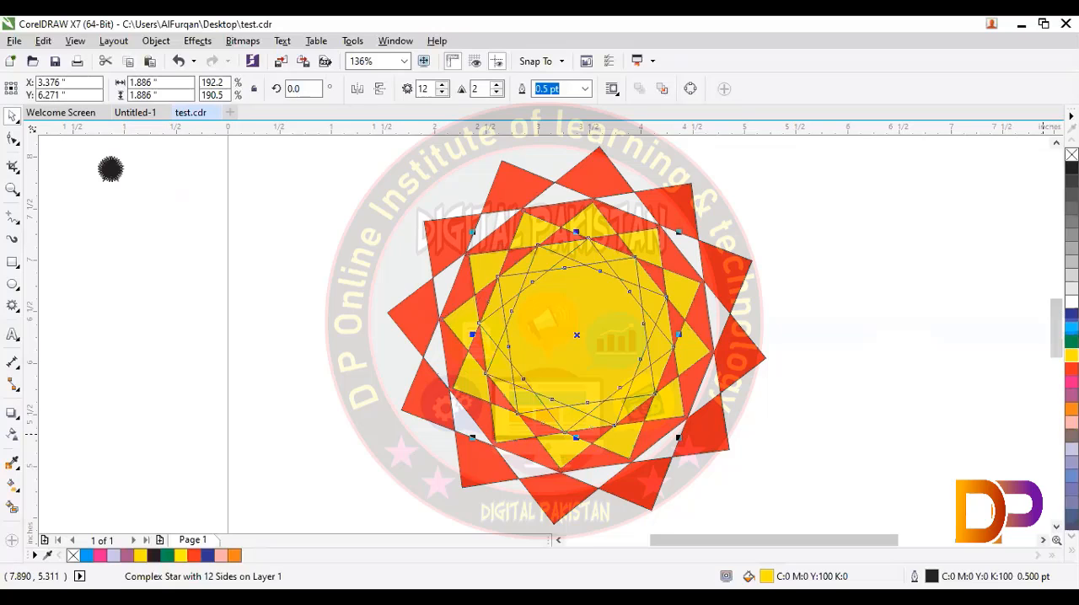
pyautogui.click(1072, 328)
pyautogui.click(824, 384)
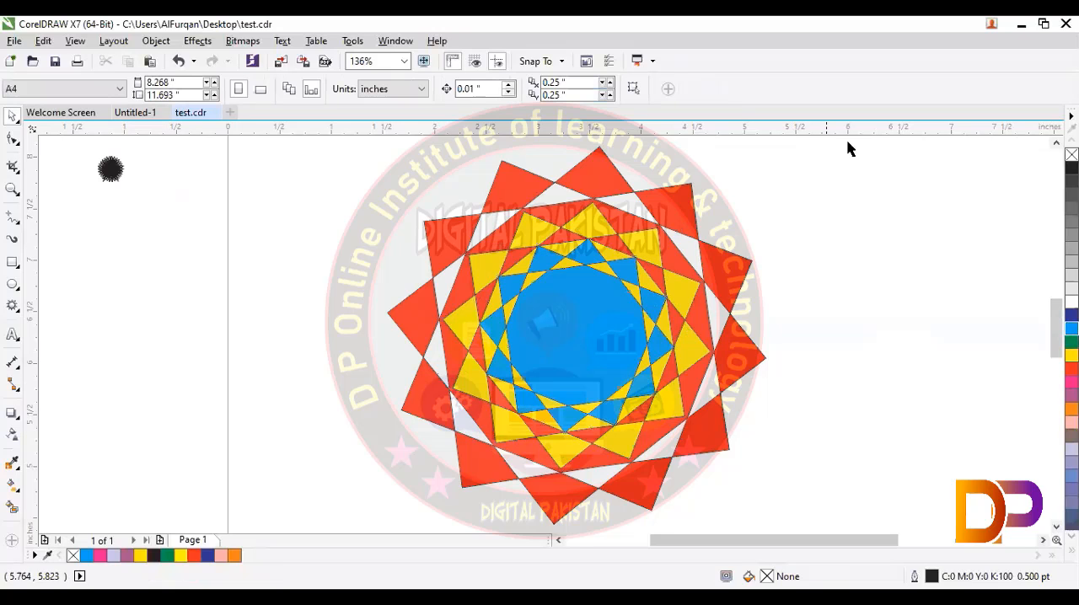
pyautogui.moveTo(847, 141); pyautogui.dragTo(411, 469)
pyautogui.moveTo(365, 511); pyautogui.dragTo(478, 398)
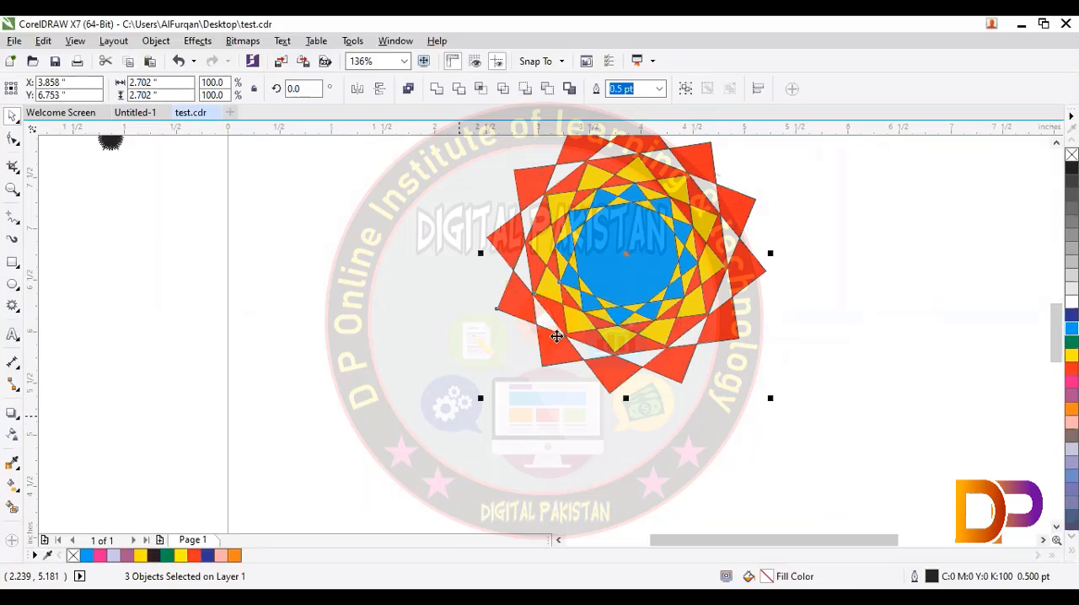
pyautogui.click(627, 293)
pyautogui.press('Delete')
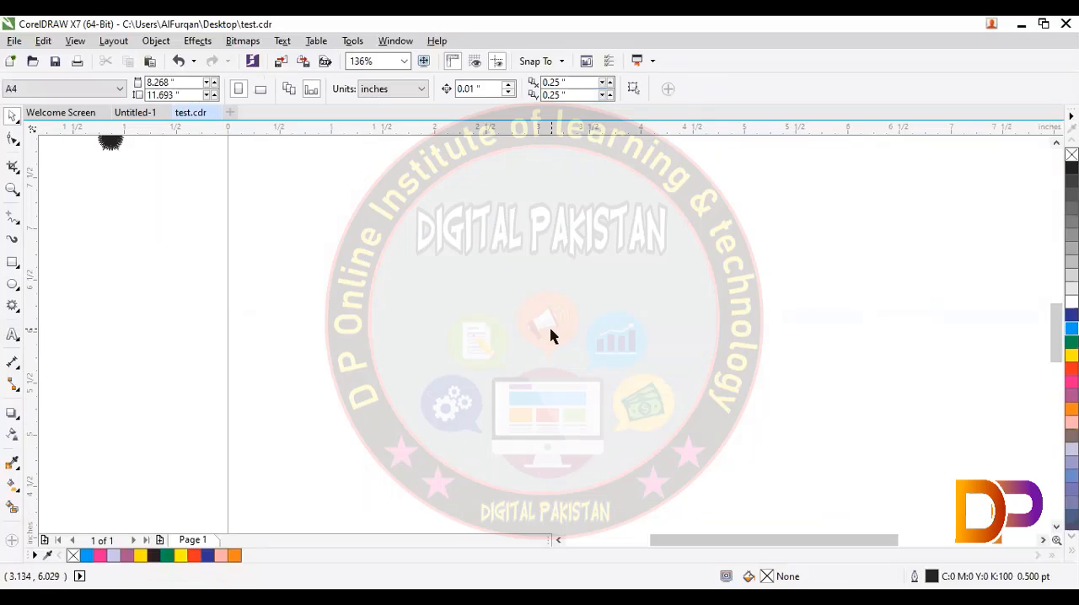
pyautogui.hotkey('ctrl', 'z')
pyautogui.hotkey('ctrl', 'z')
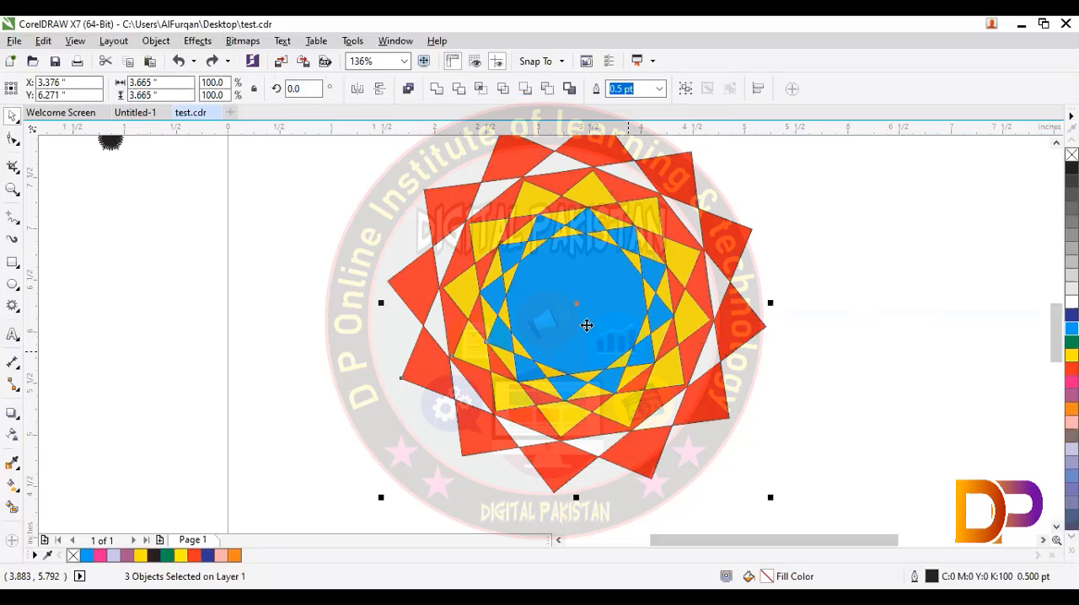
# Step: Delete the blue and yellow inner stars, leaving only the red complex star
pyautogui.click(866, 318)
pyautogui.click(660, 313)
pyautogui.press('Delete')
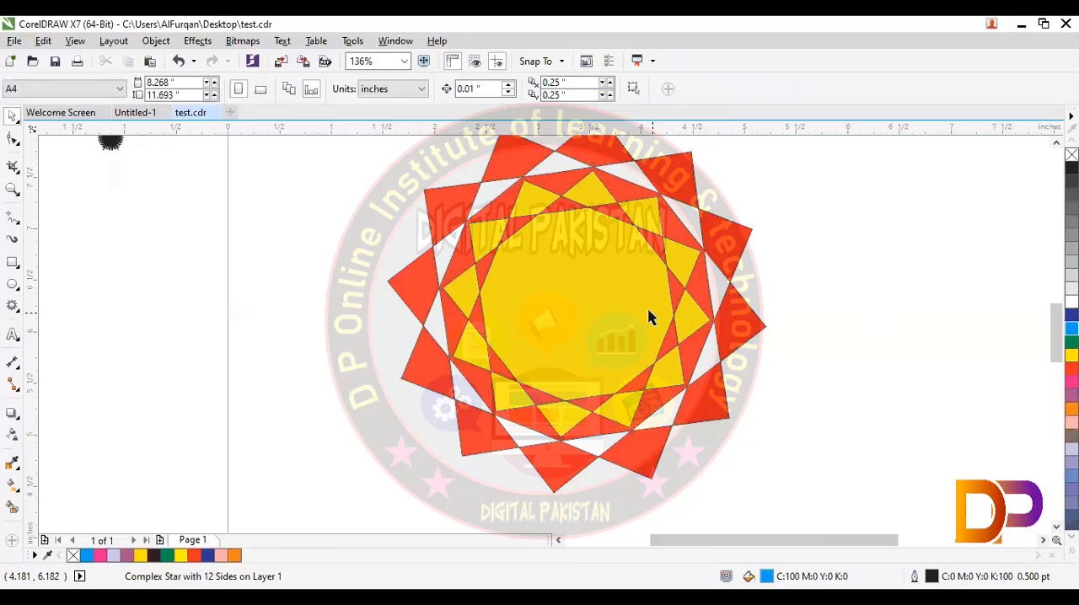
pyautogui.click(646, 315)
pyautogui.press('Delete')
# Step: Move the red complex star to about X 2.96, Y 5.94 in and pull its inner nodes toward the centre with the Shape tool
pyautogui.moveTo(561, 318); pyautogui.dragTo(520, 355)
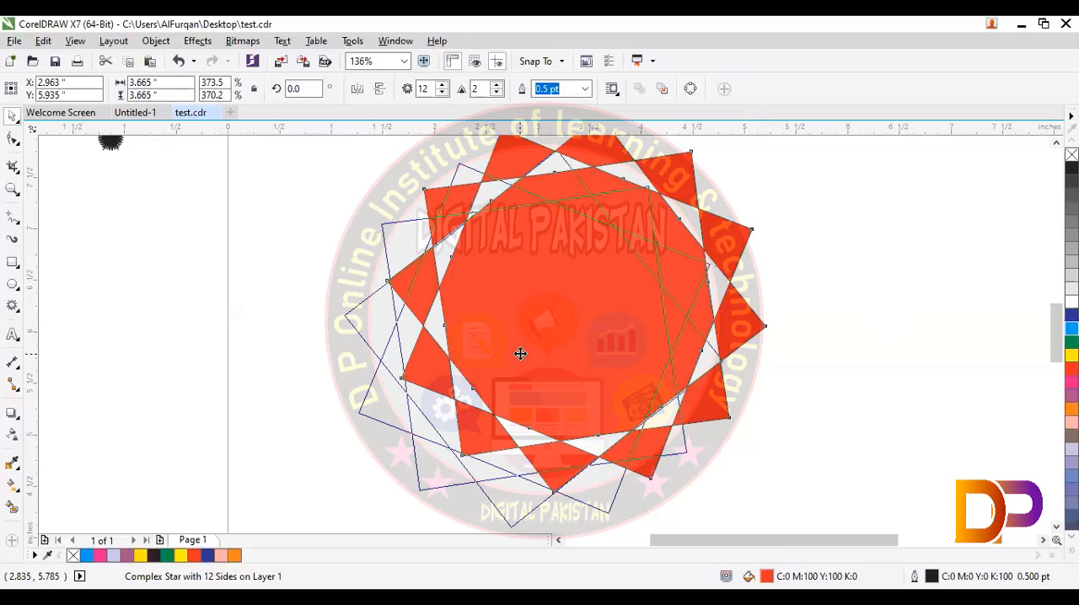
pyautogui.press('F10')
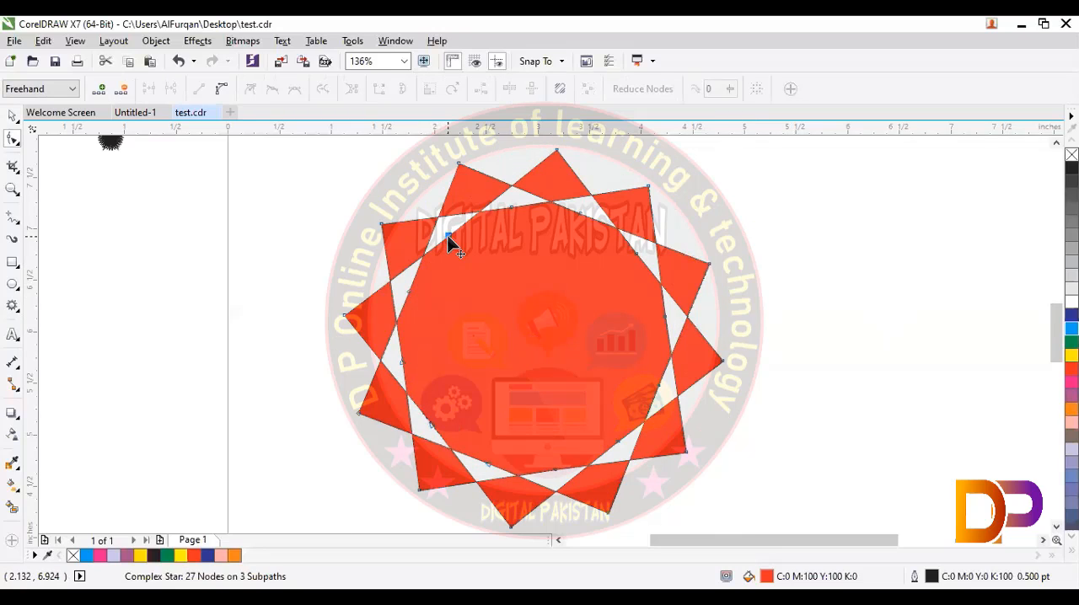
pyautogui.moveTo(450, 241); pyautogui.dragTo(472, 269)
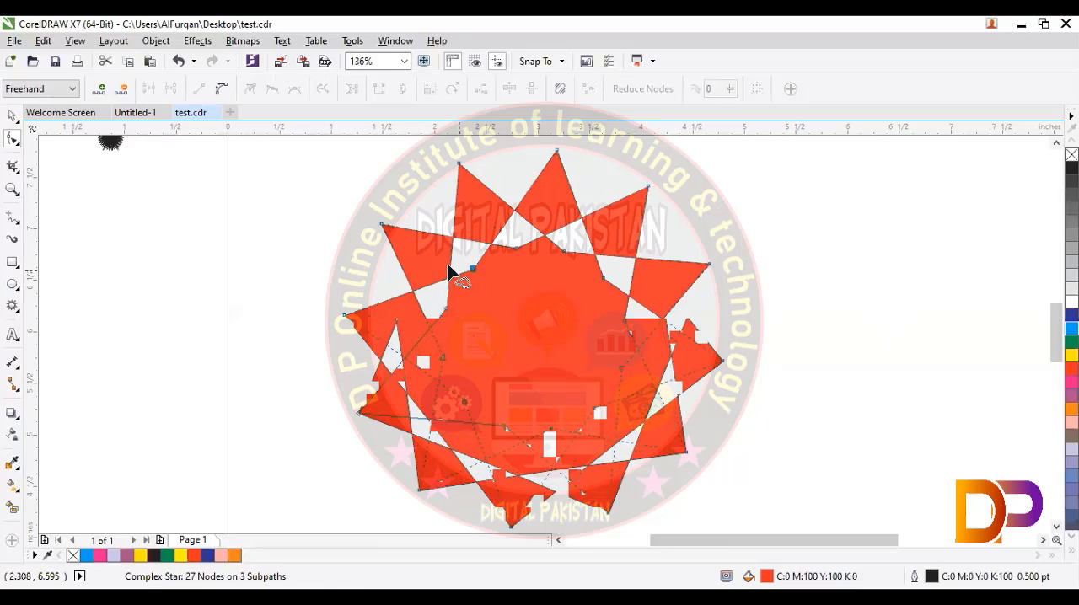
# Step: Convert the star's line segments to curves and pull its nodes and handles outward to give pointed, bowed arms
pyautogui.click(221, 89)
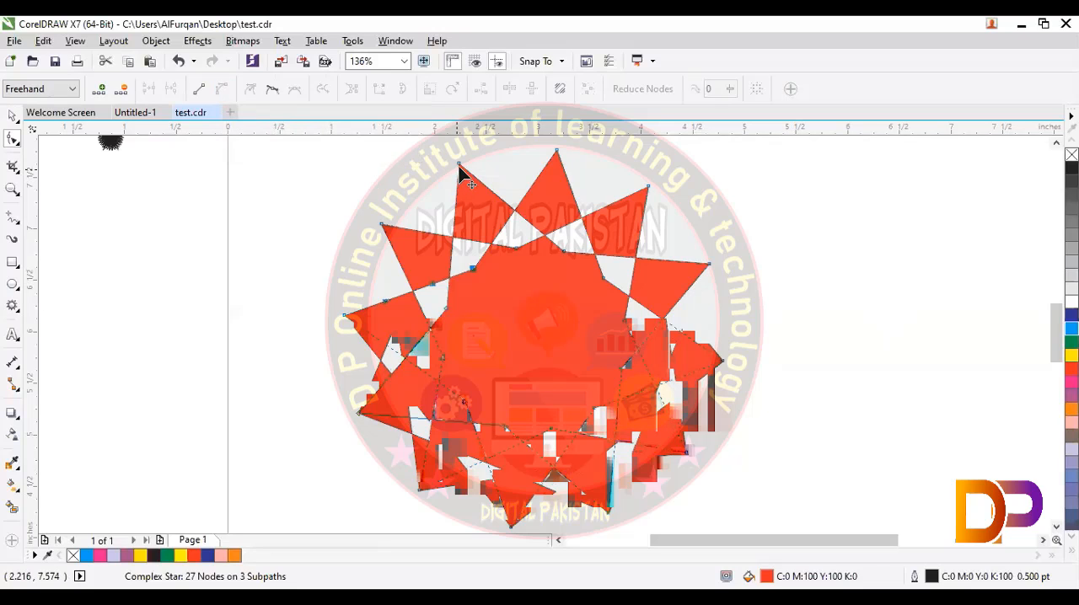
pyautogui.moveTo(460, 166); pyautogui.dragTo(549, 169)
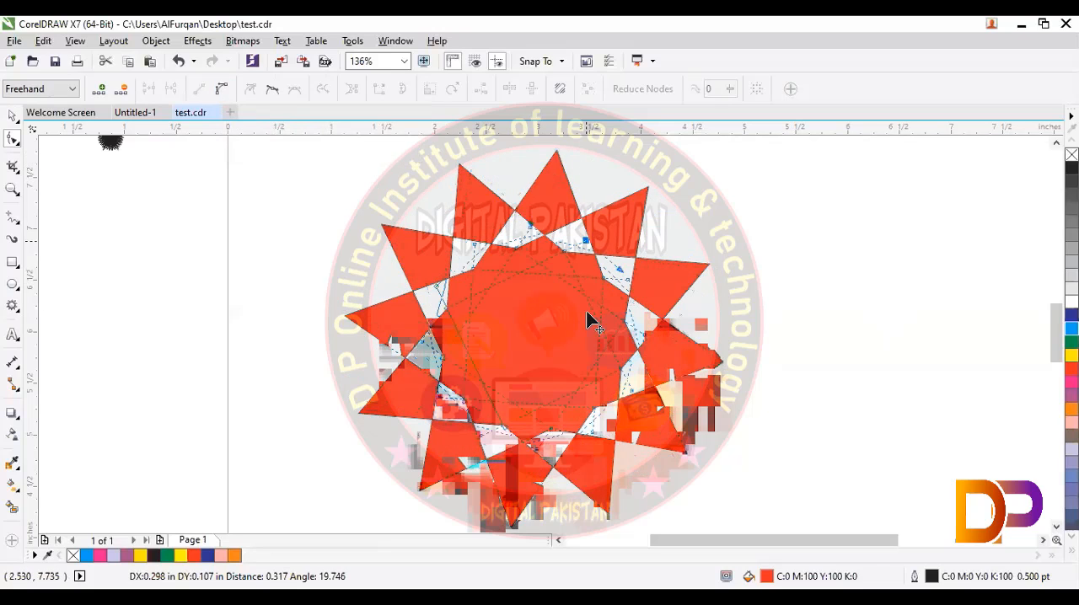
pyautogui.moveTo(587, 314); pyautogui.dragTo(377, 194)
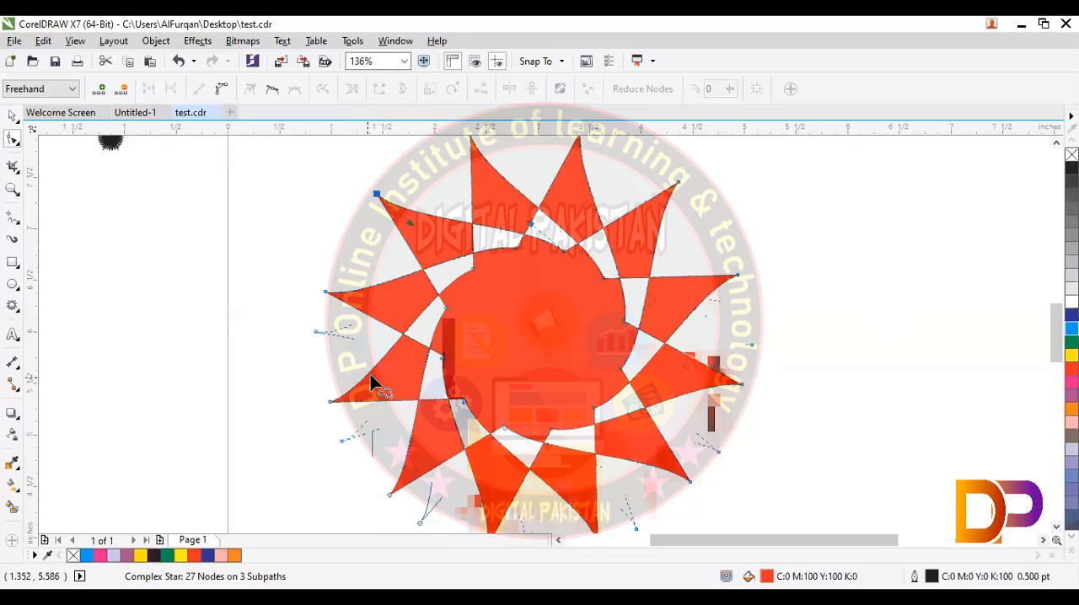
# Step: Reposition the star's nodes to shape rounded, blade-like petals around a wide red centre
pyautogui.click(485, 287)
pyautogui.moveTo(486, 287); pyautogui.dragTo(336, 232)
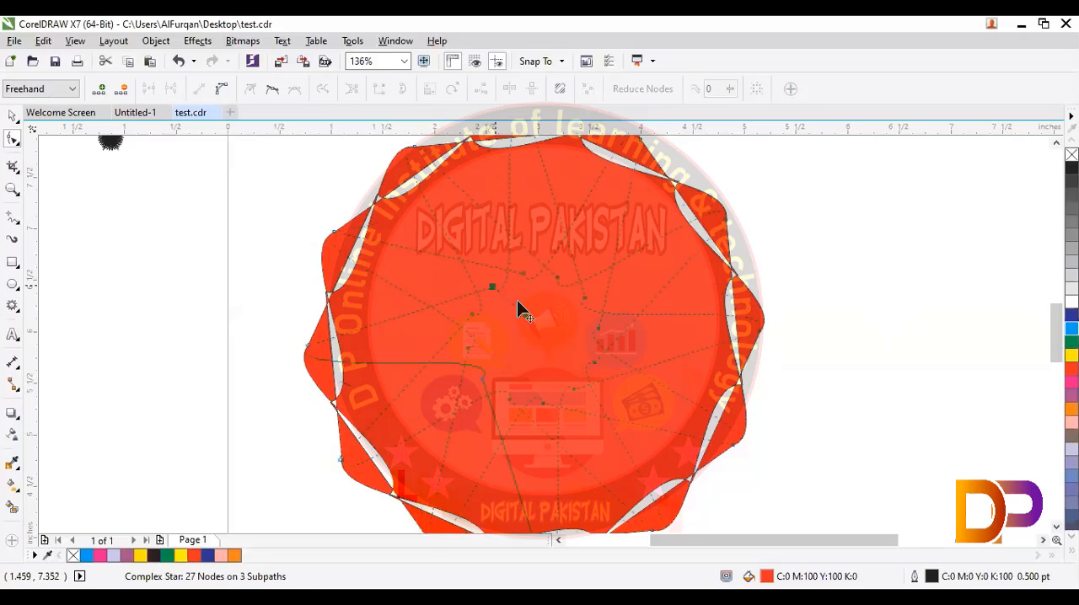
pyautogui.moveTo(517, 306); pyautogui.dragTo(431, 374)
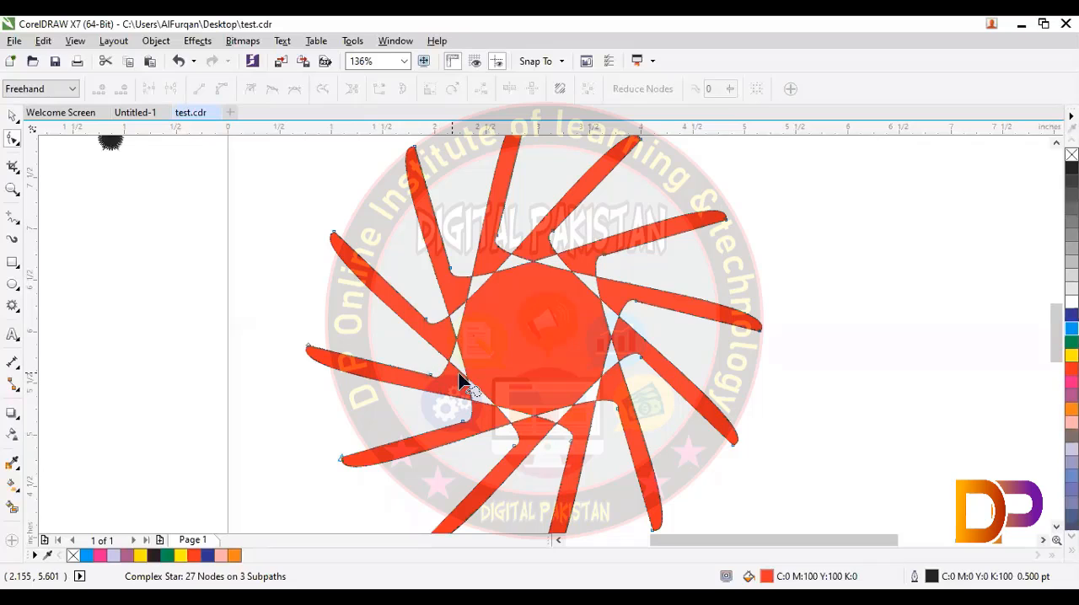
pyautogui.moveTo(430, 373); pyautogui.dragTo(373, 354)
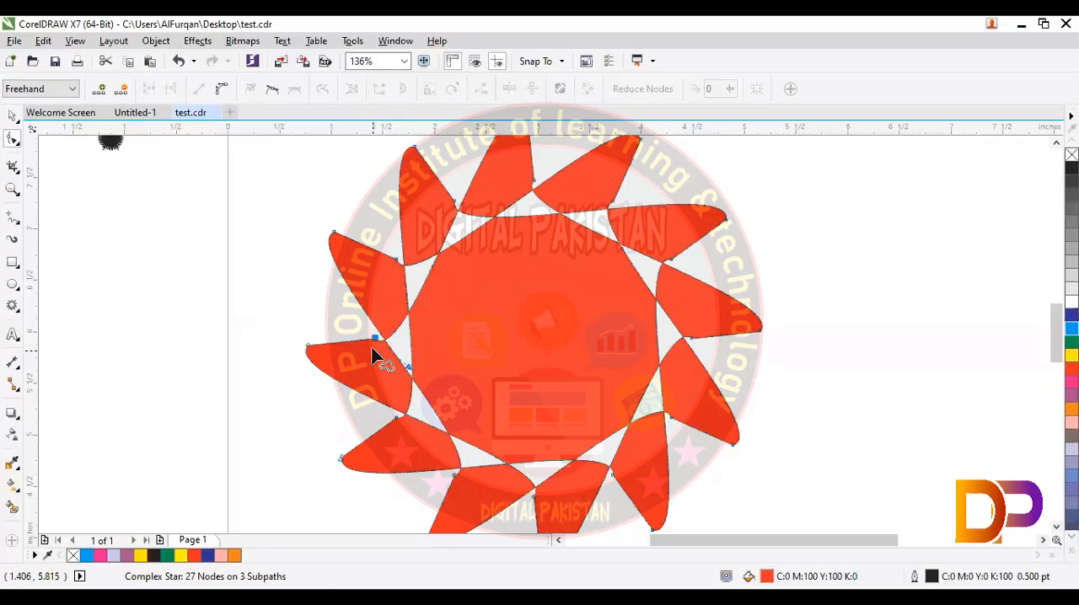
# Step: Move the star's outer and inner nodes and curve handles to form a rounded, interlaced pattern around a small centre
pyautogui.scroll(-2, 374, 353)
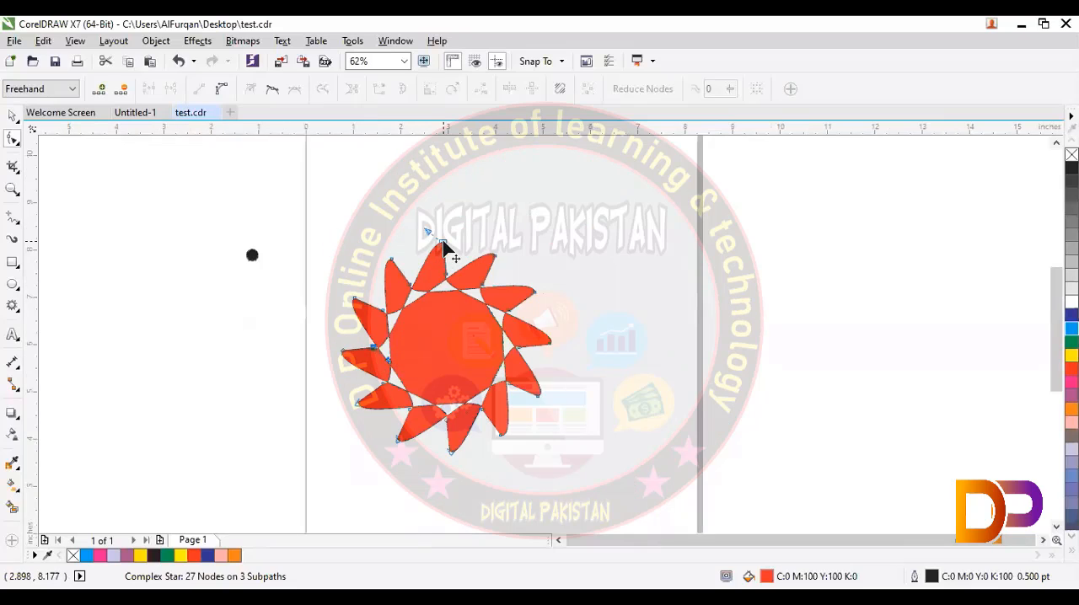
pyautogui.moveTo(445, 248); pyautogui.dragTo(334, 332)
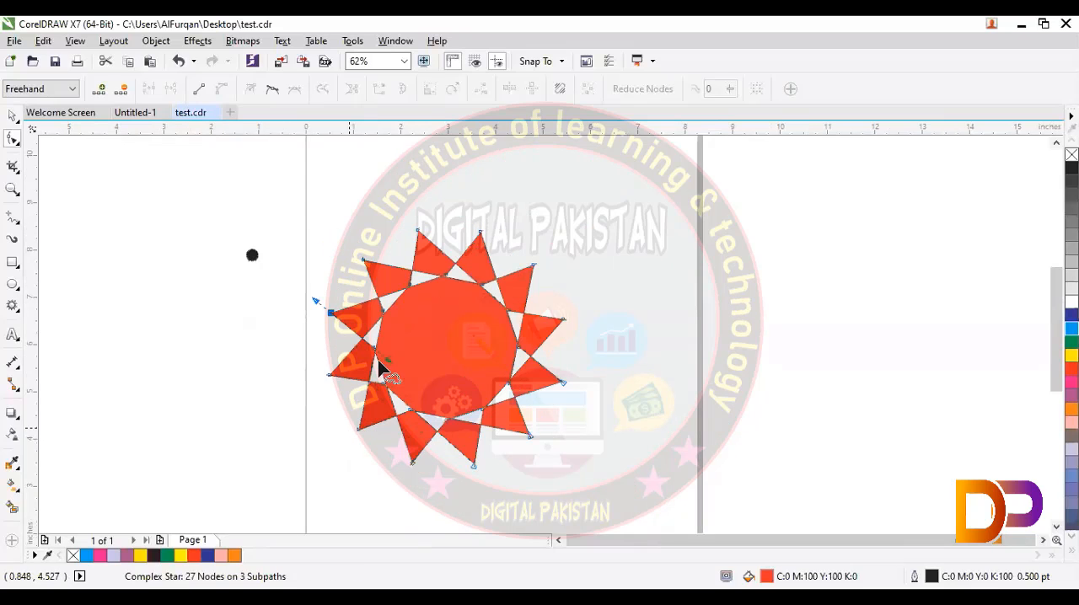
pyautogui.moveTo(413, 291); pyautogui.dragTo(345, 460)
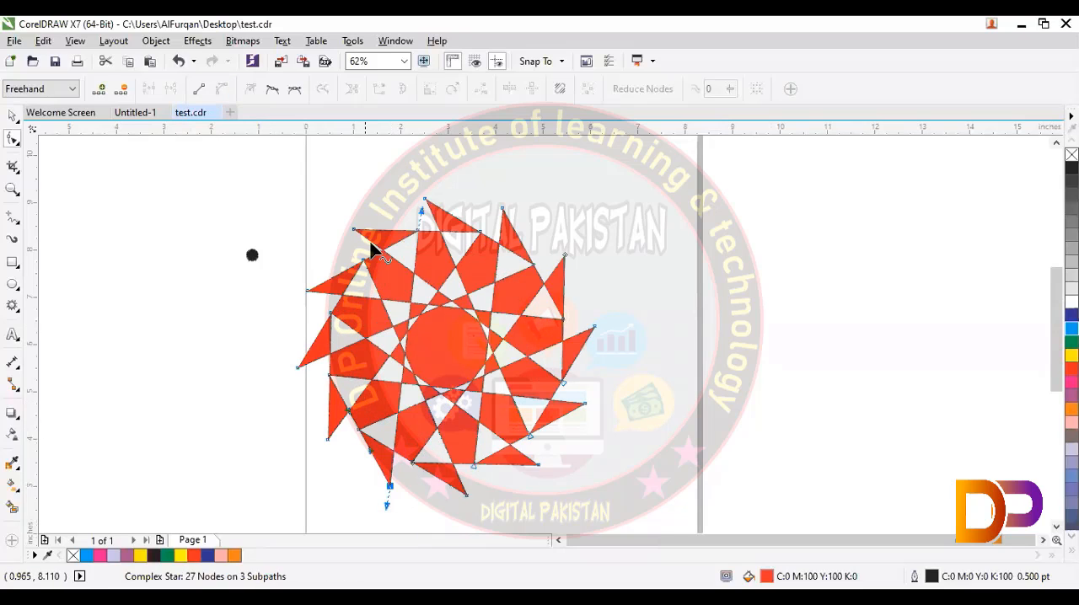
pyautogui.moveTo(356, 234)
pyautogui.mouseDown()
pyautogui.moveTo(398, 229)
pyautogui.moveTo(447, 373)
pyautogui.moveTo(305, 396)
pyautogui.moveTo(313, 294)
pyautogui.mouseUp()
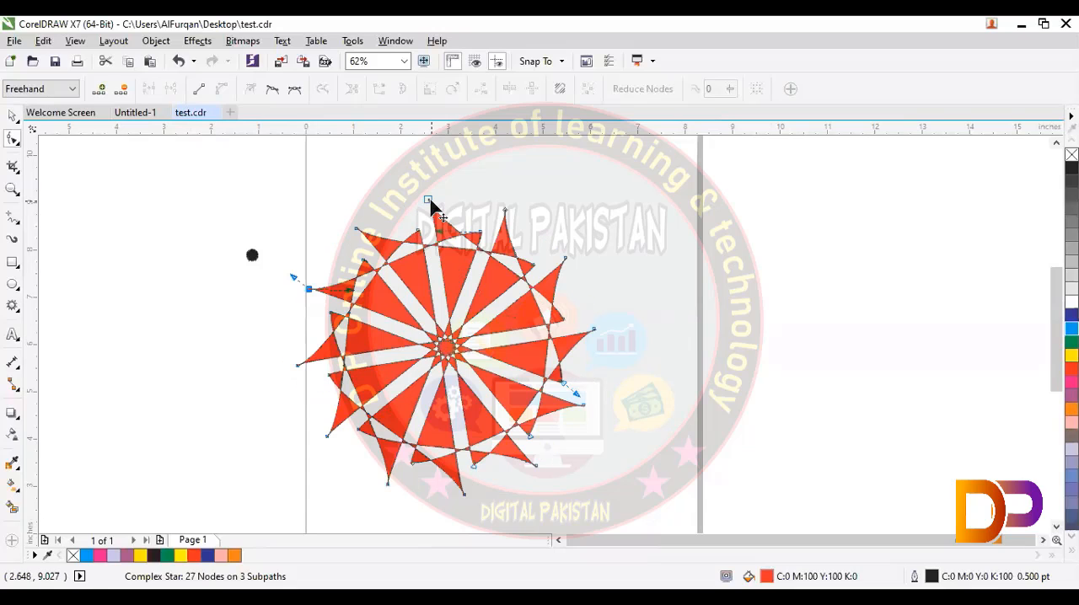
pyautogui.moveTo(429, 202); pyautogui.dragTo(310, 358)
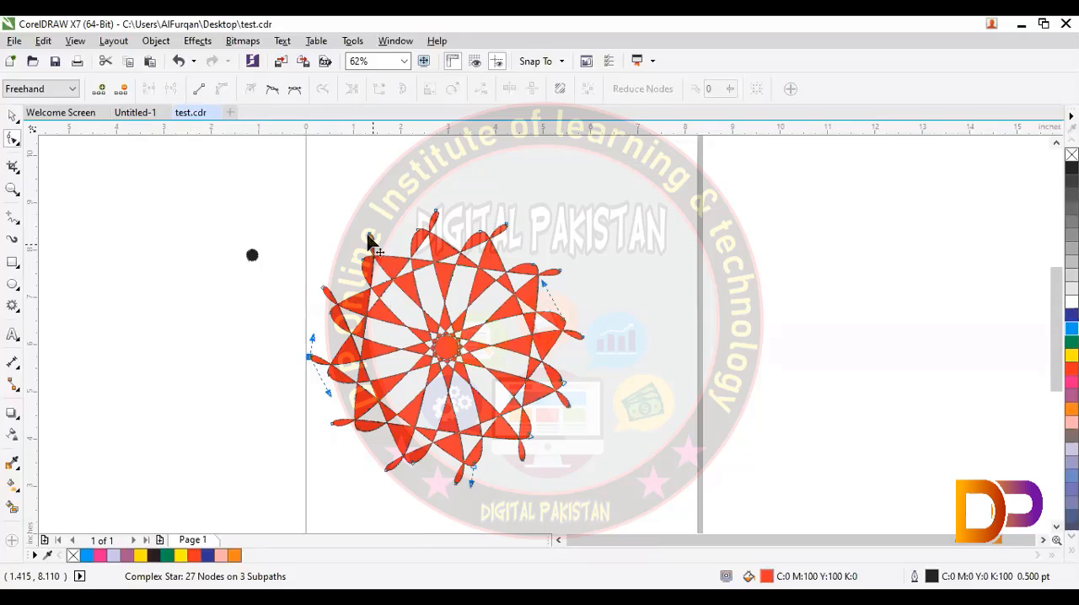
pyautogui.moveTo(369, 236); pyautogui.dragTo(376, 214)
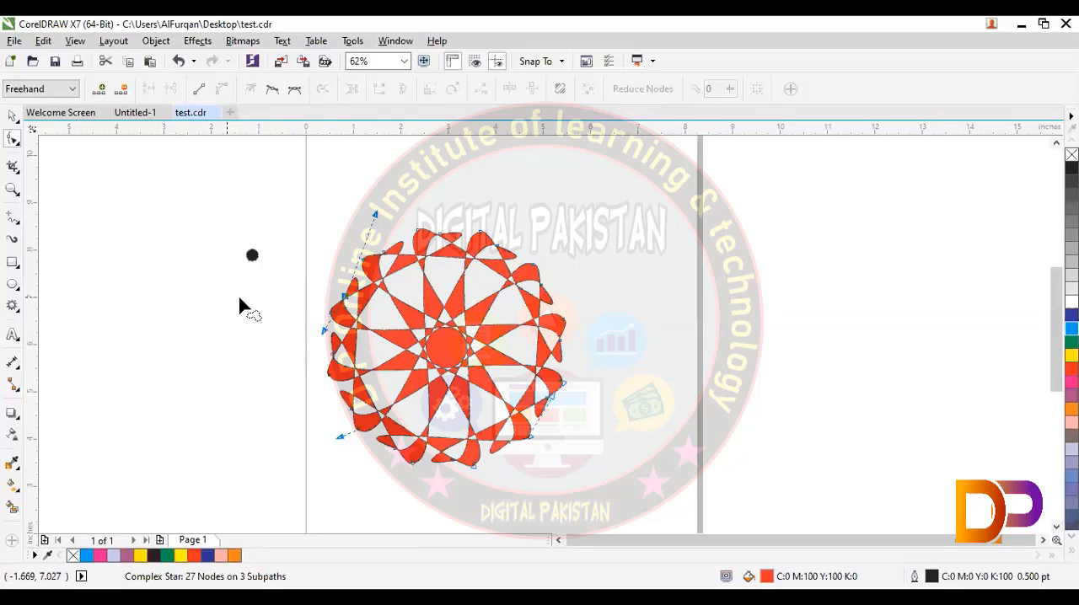
# Step: Delete the selected node set and smooth the remaining nodes to shape the star into a flower of overlapping rounded petals
pyautogui.press('Delete')
pyautogui.click(357, 295)
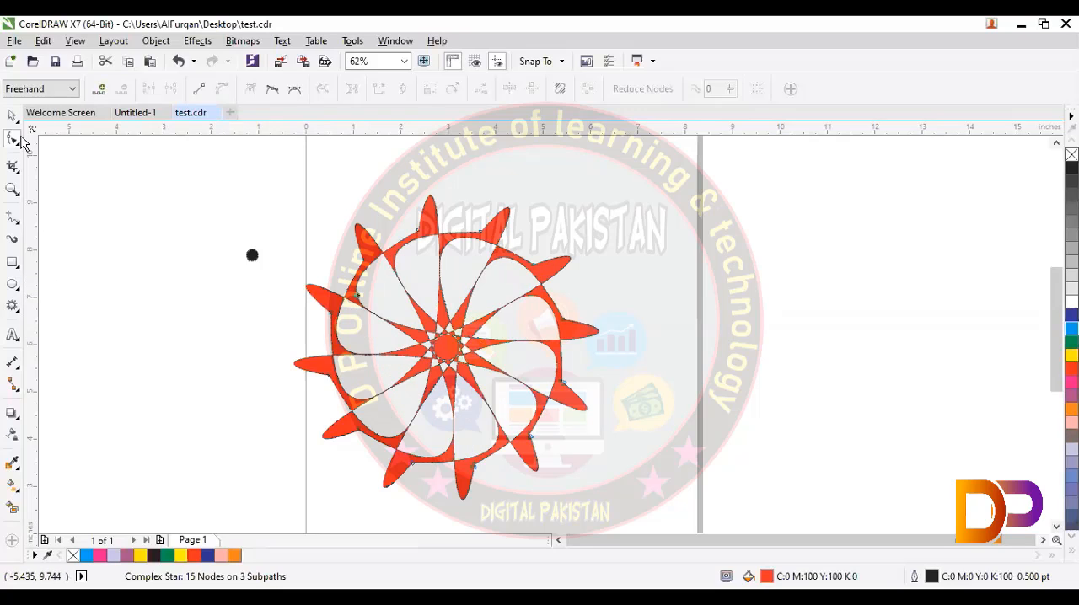
pyautogui.click(274, 91)
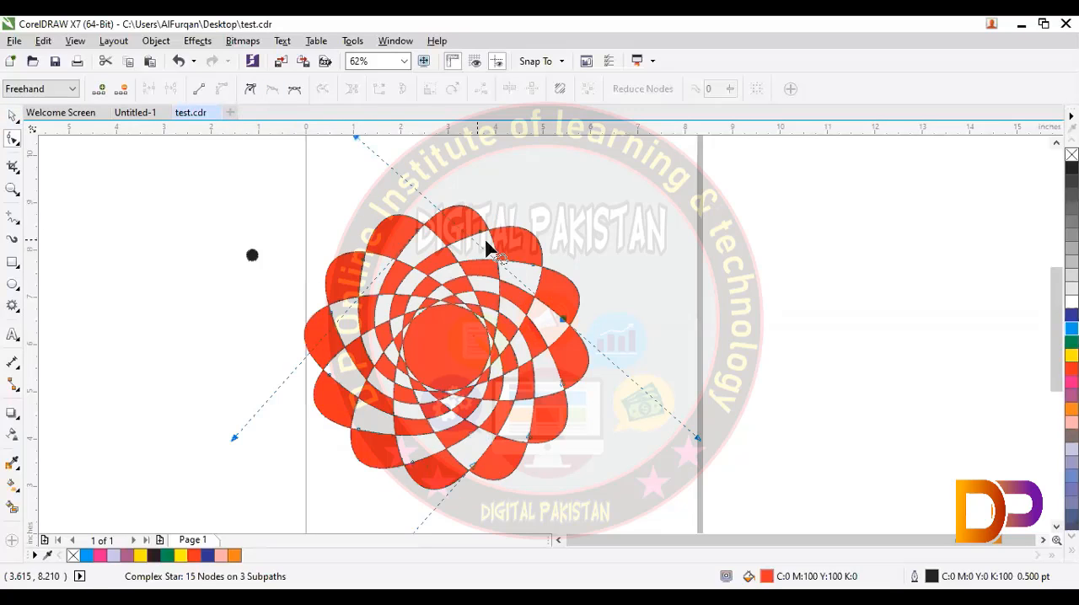
pyautogui.click(318, 226)
pyautogui.click(410, 300)
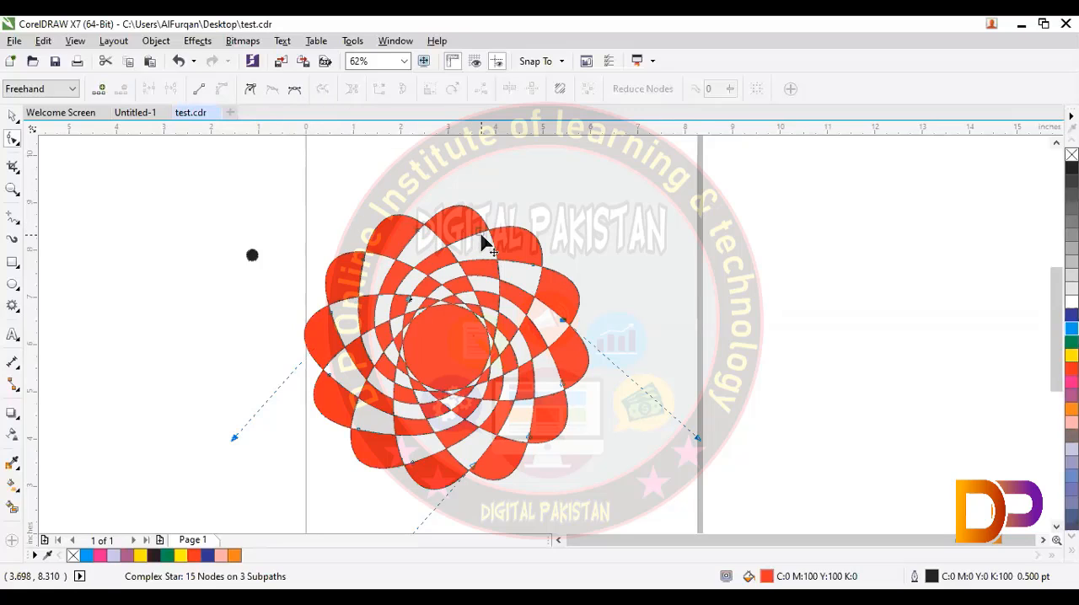
# Step: Pull the red flower's inner nodes to form twelve separate long petals around a small centre, and fill it with magenta
pyautogui.moveTo(481, 241); pyautogui.dragTo(524, 266)
pyautogui.click(164, 395)
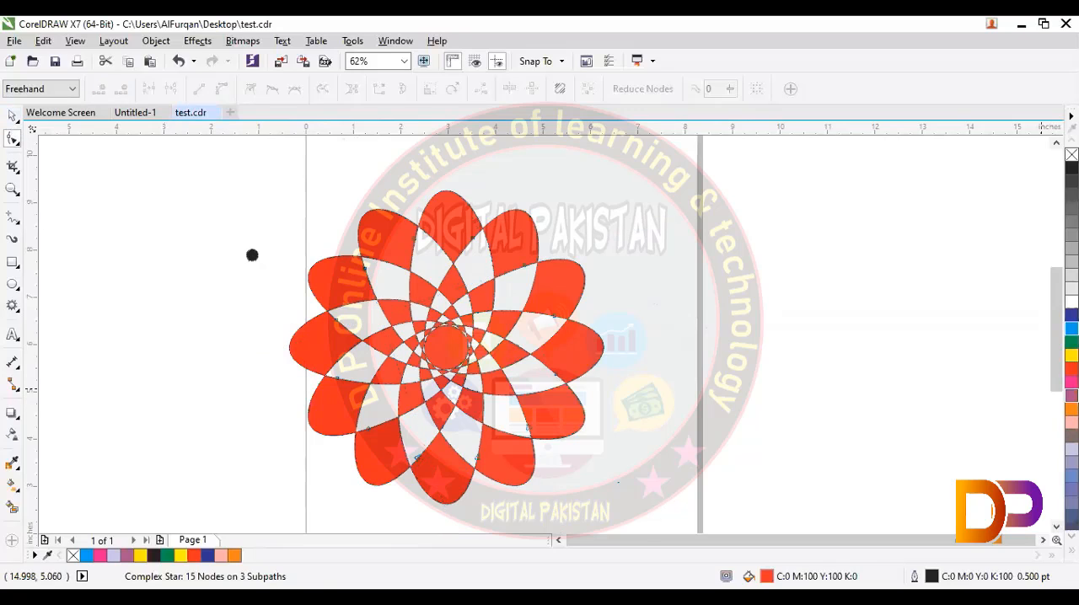
pyautogui.click(1071, 395)
pyautogui.click(1071, 381)
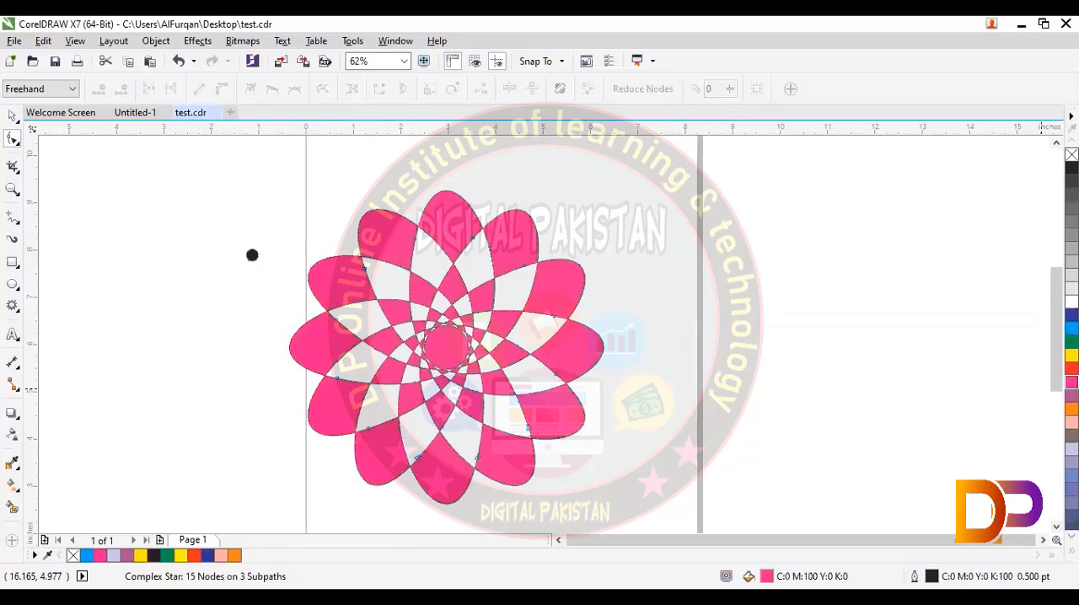
# Step: Draw a 12-point complex star about 4.03 inches wide outside the page, beside the magenta flower, and open it for node editing
pyautogui.click(17, 309)
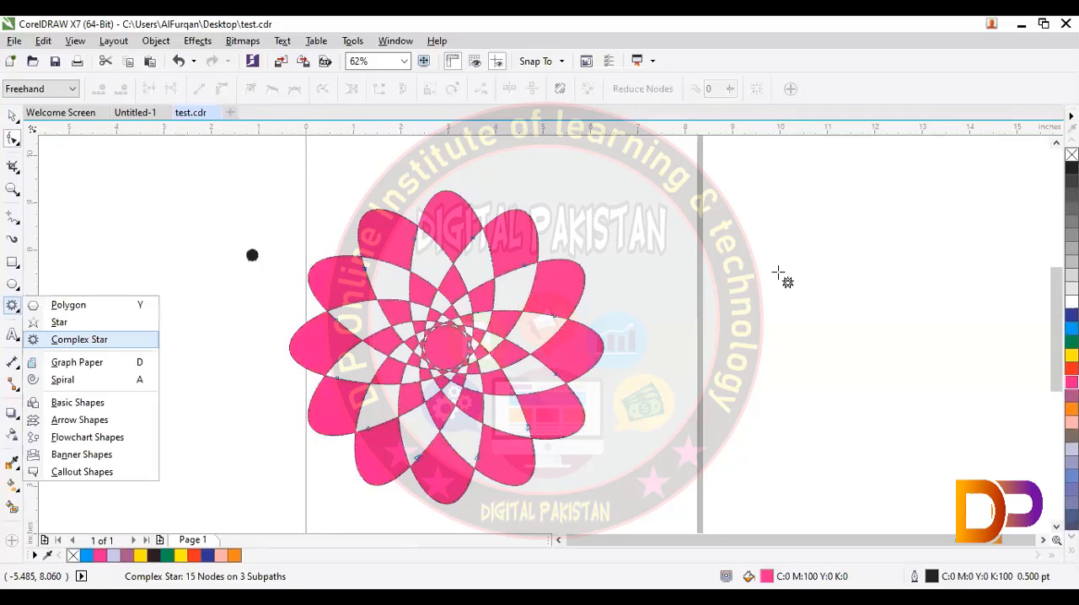
pyautogui.moveTo(769, 244); pyautogui.dragTo(948, 435)
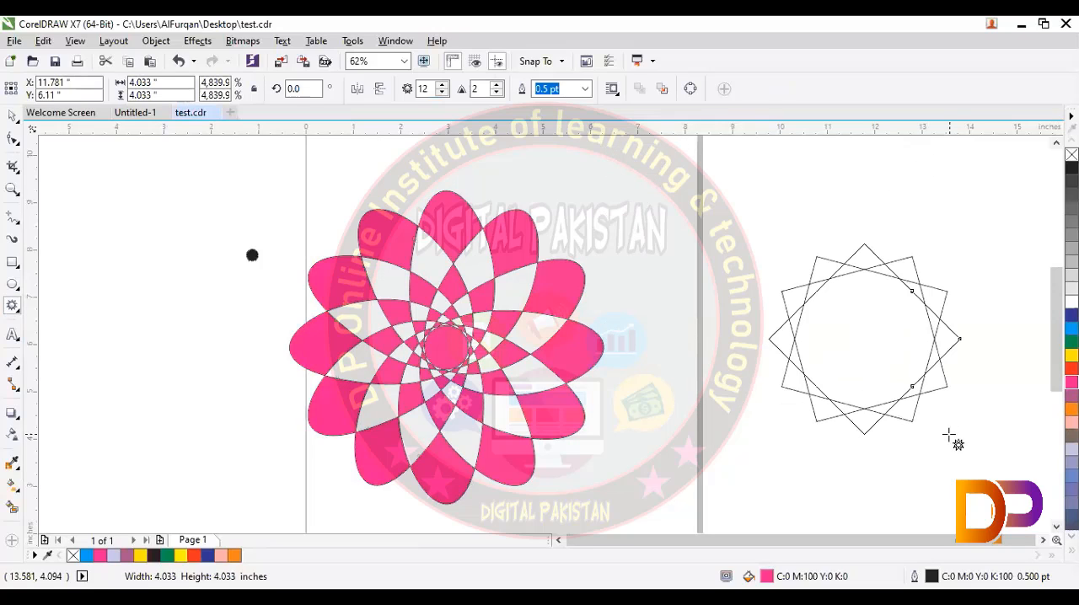
pyautogui.press('F10')
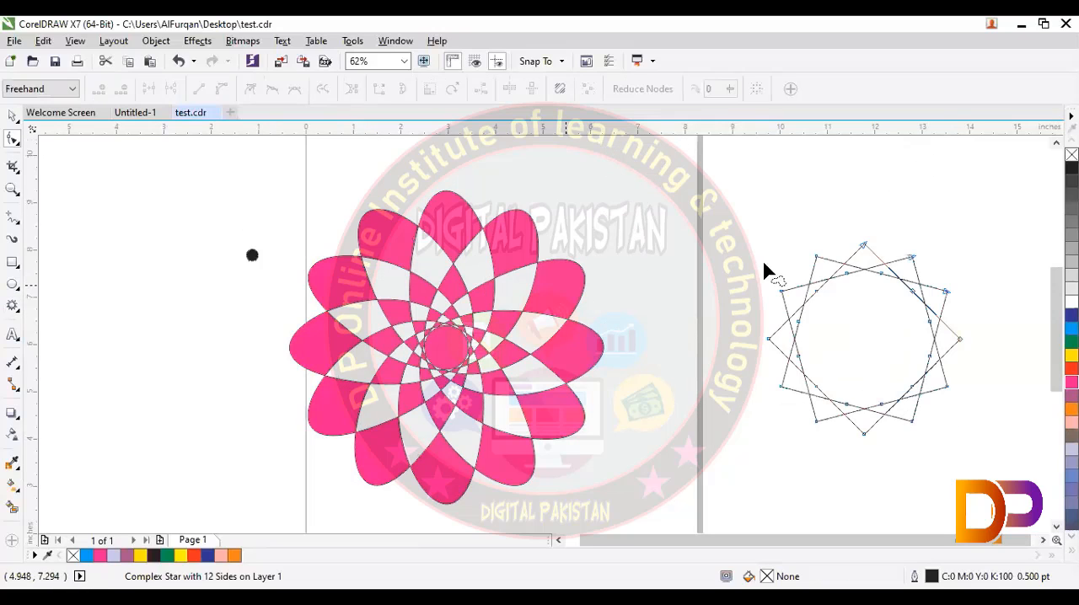
# Step: Convert the new star's segments to curves, reposition its nodes into curved points around a wide circular centre, and fill it red
pyautogui.moveTo(847, 278); pyautogui.dragTo(760, 322)
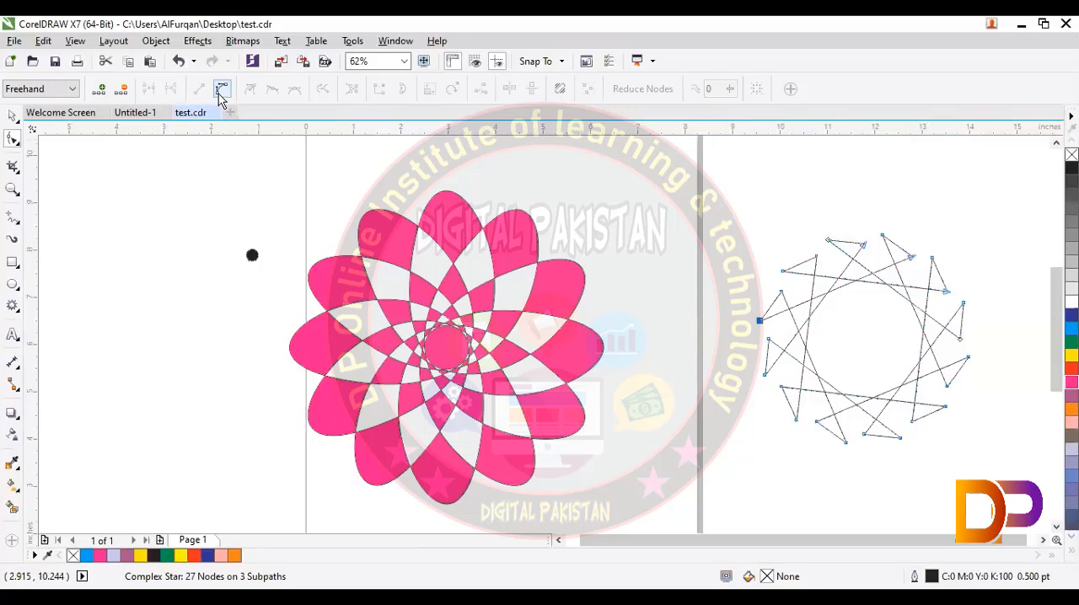
pyautogui.moveTo(855, 242); pyautogui.dragTo(768, 411)
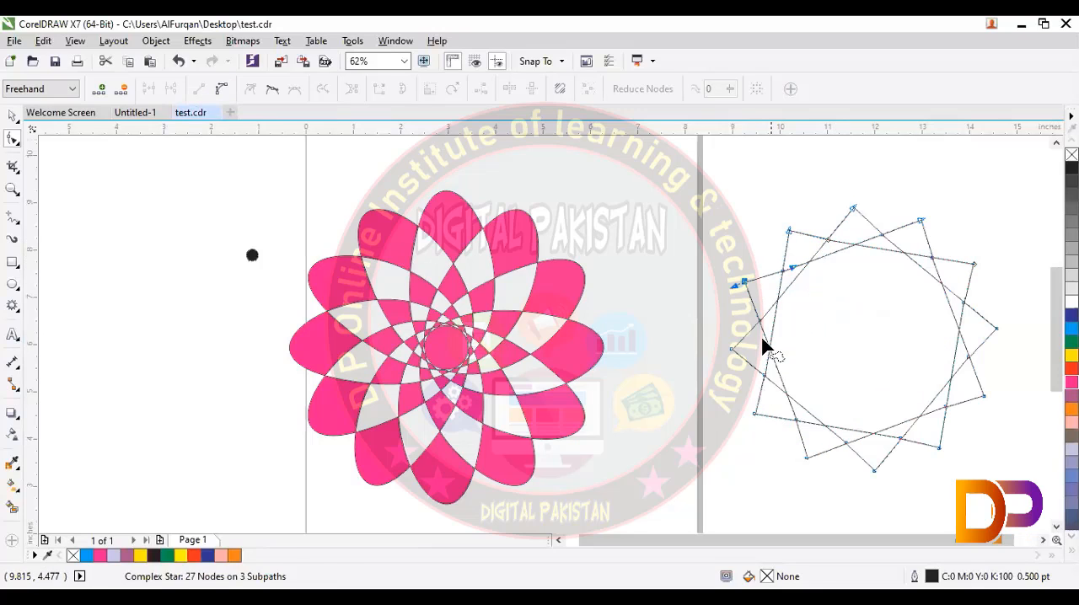
pyautogui.moveTo(750, 289); pyautogui.dragTo(815, 375)
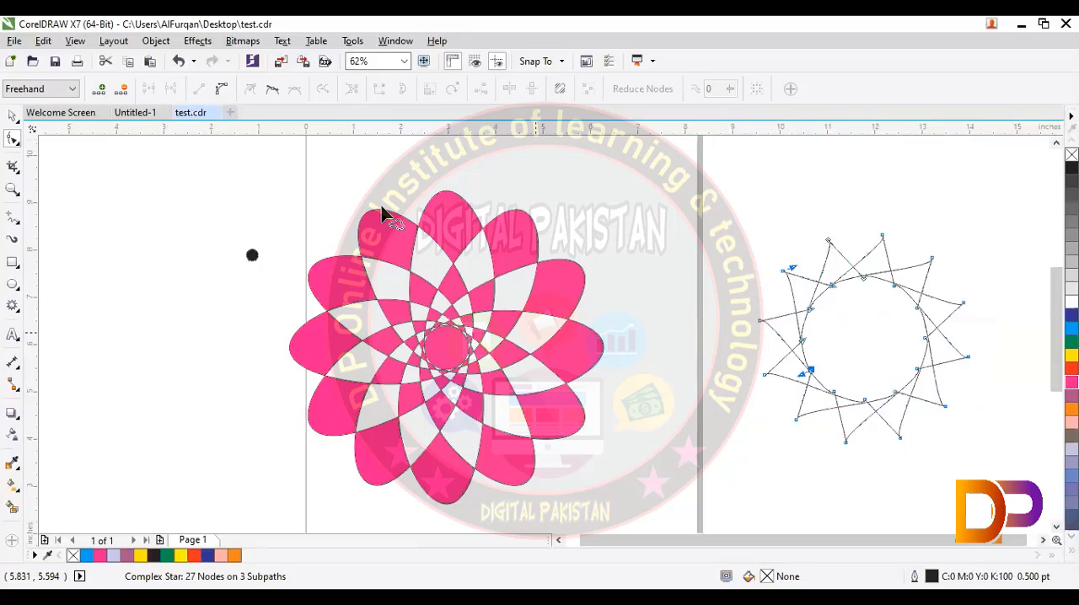
pyautogui.click(223, 89)
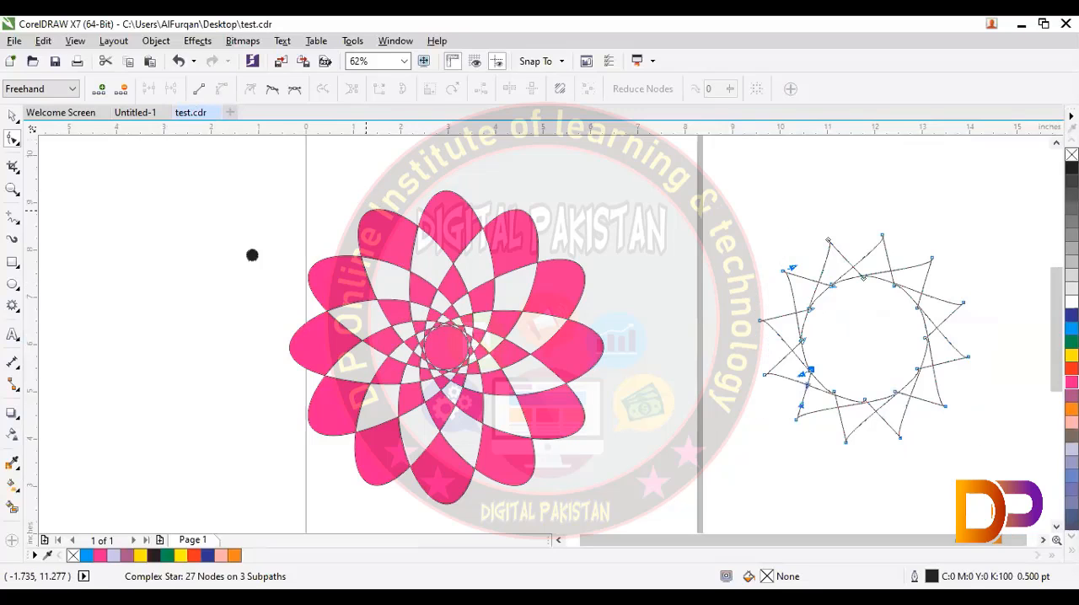
pyautogui.click(1071, 369)
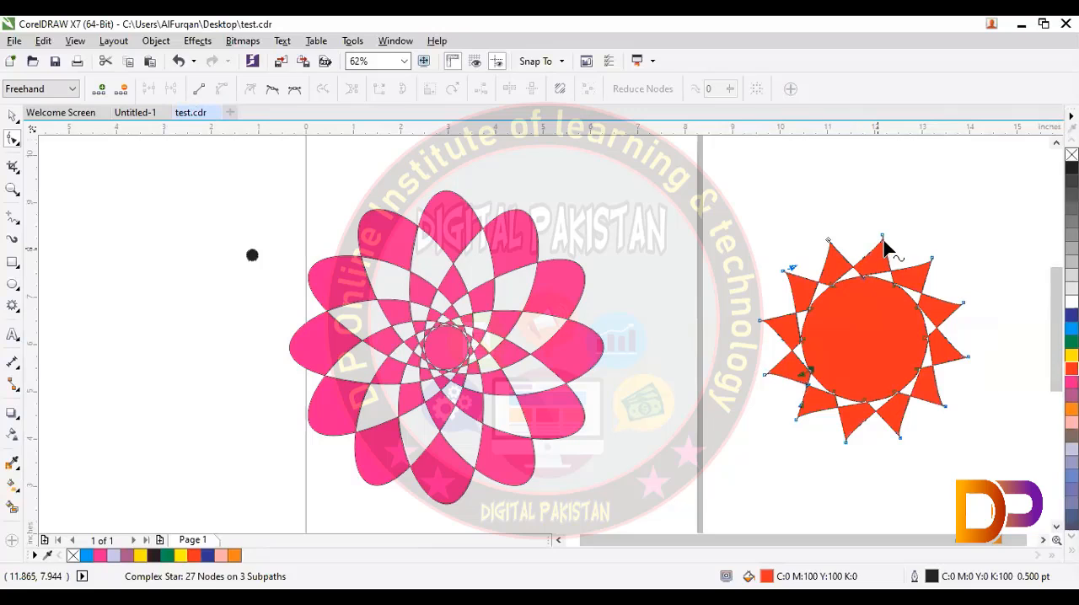
# Step: Reposition and smooth the red star's nodes to shape it into a large pinwheel of curved, pointed blades
pyautogui.moveTo(870, 285); pyautogui.dragTo(745, 301)
pyautogui.moveTo(735, 337); pyautogui.dragTo(801, 449)
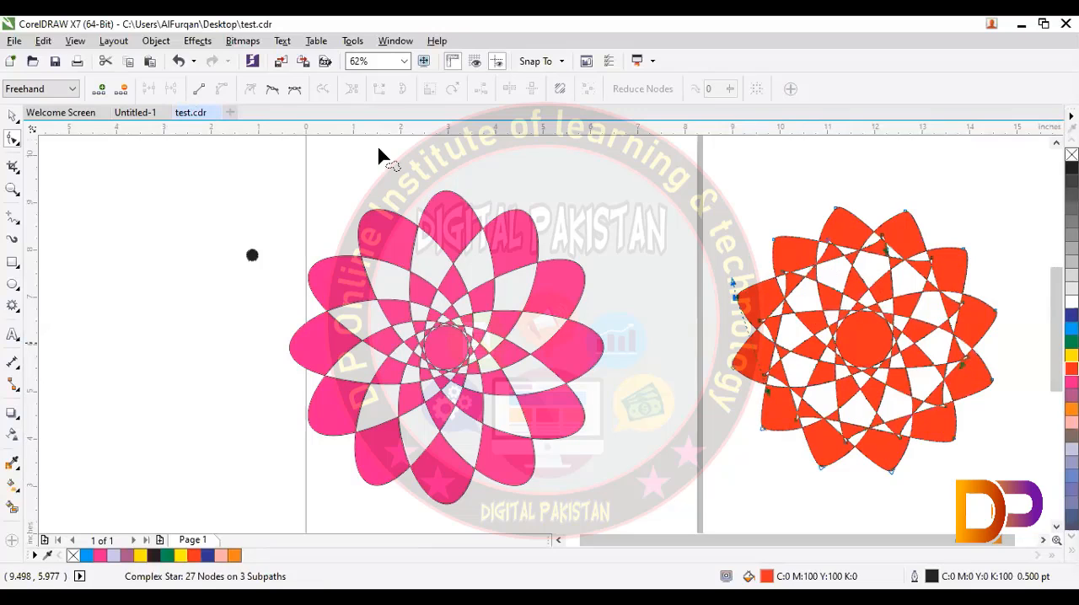
pyautogui.click(294, 89)
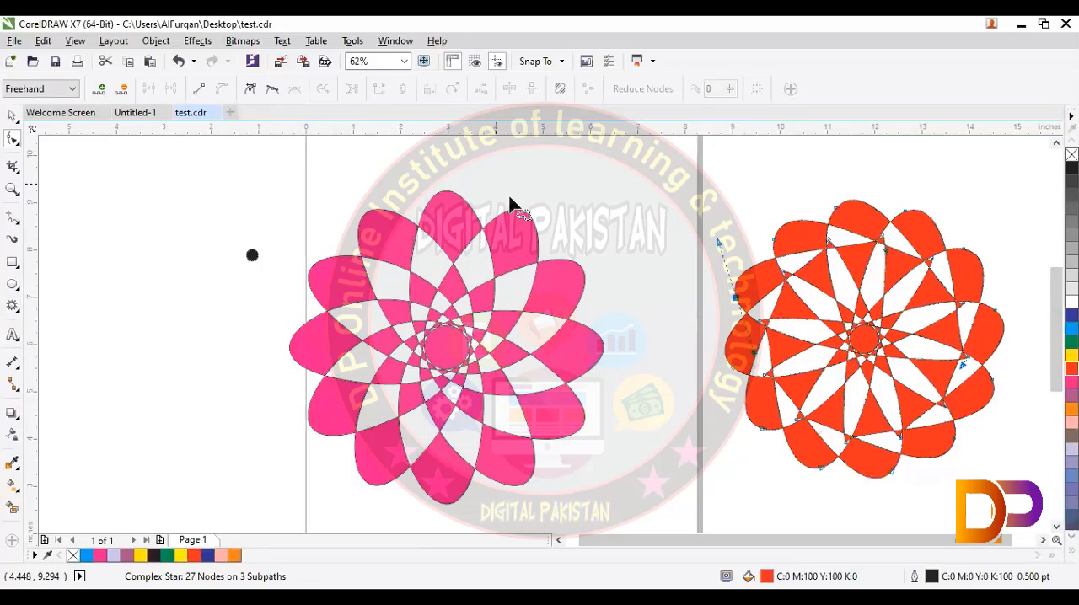
pyautogui.click(250, 89)
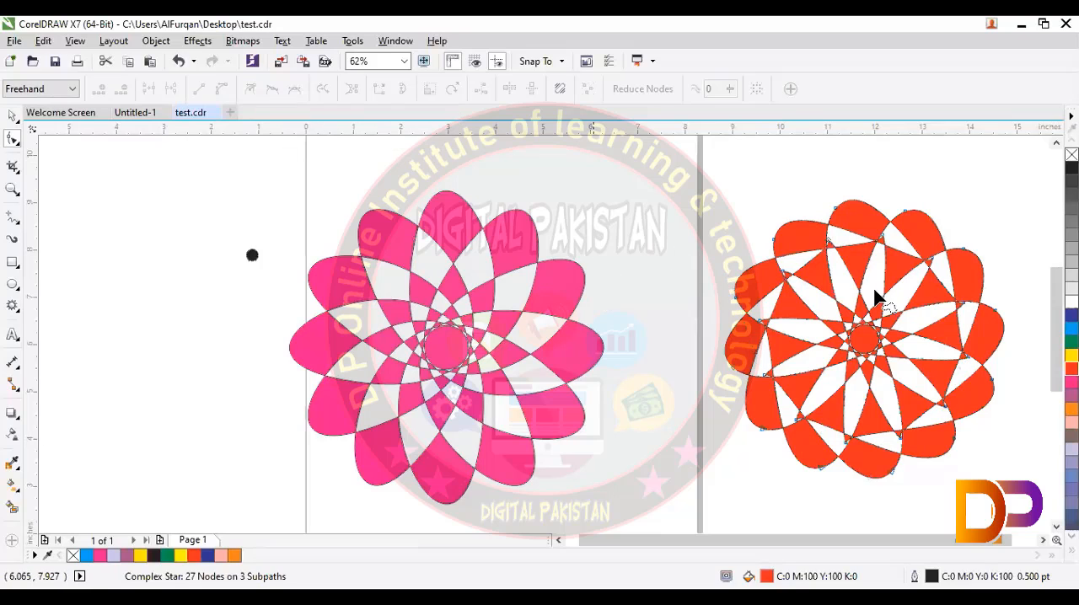
pyautogui.moveTo(808, 280); pyautogui.dragTo(828, 331)
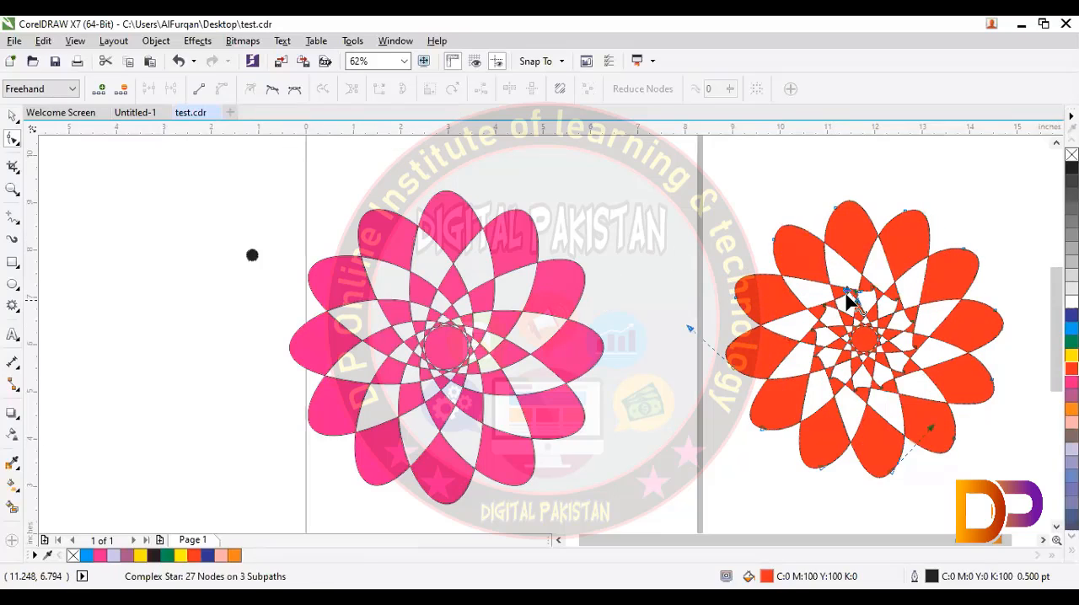
pyautogui.moveTo(798, 241); pyautogui.dragTo(690, 238)
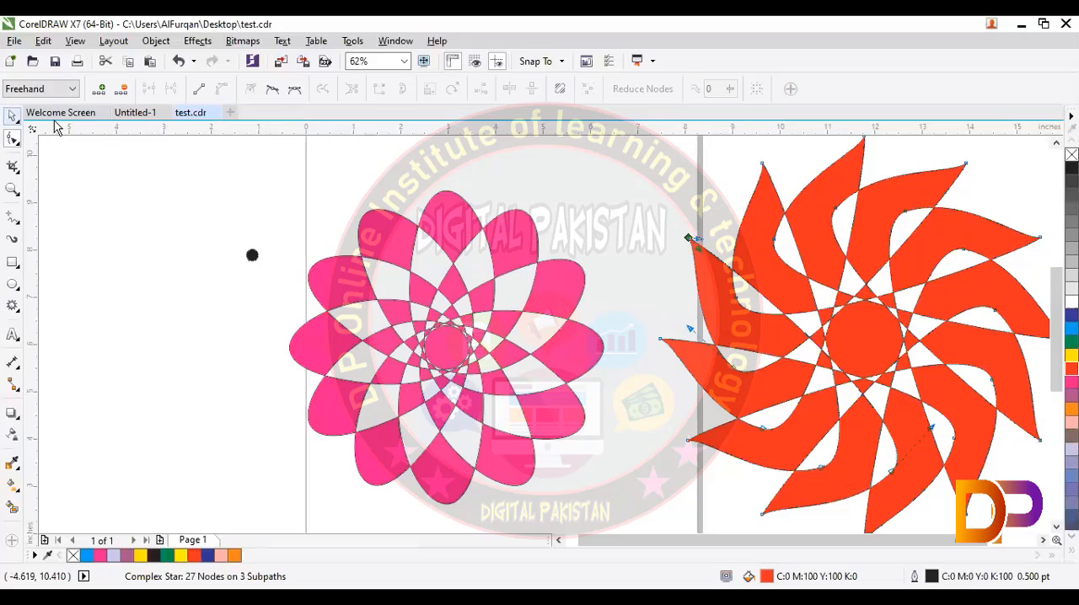
# Step: Move the red pinwheel about 2 inches toward the magenta flower and deselect it
pyautogui.press('space')
pyautogui.moveTo(791, 328); pyautogui.dragTo(694, 332)
pyautogui.click(287, 285)
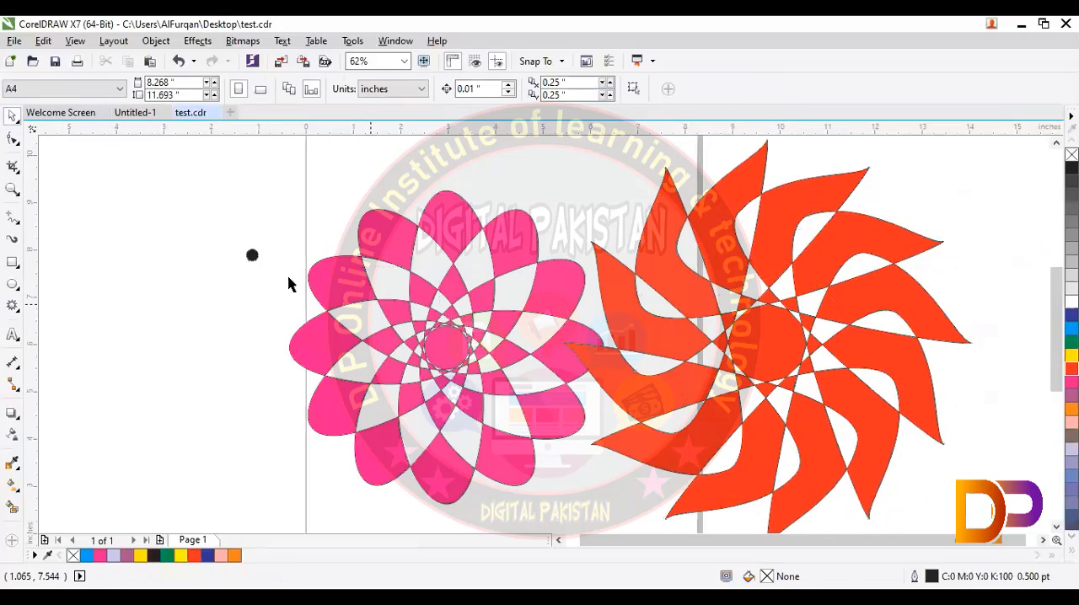
# Step: Scale the magenta flower down to about a quarter of its width and place it above the black dot at the page's left edge
pyautogui.click(511, 419)
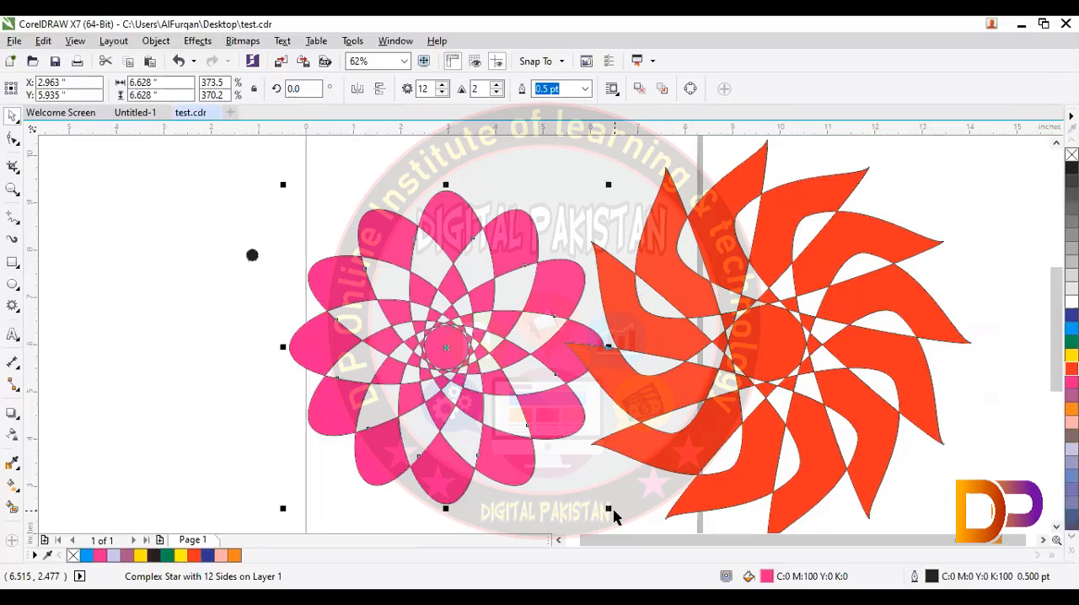
pyautogui.moveTo(609, 510); pyautogui.dragTo(447, 347)
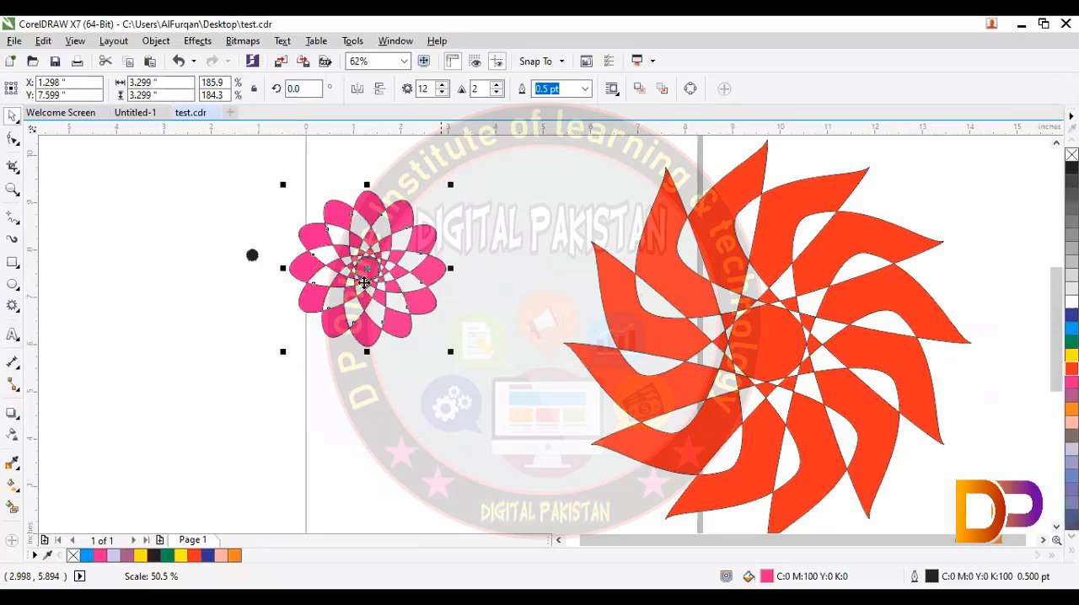
pyautogui.moveTo(365, 281); pyautogui.dragTo(327, 251)
pyautogui.moveTo(411, 324); pyautogui.dragTo(330, 239)
# Step: Scale the red pinwheel down to about 2.53 inches wide and place it beside the small magenta flower
pyautogui.click(862, 287)
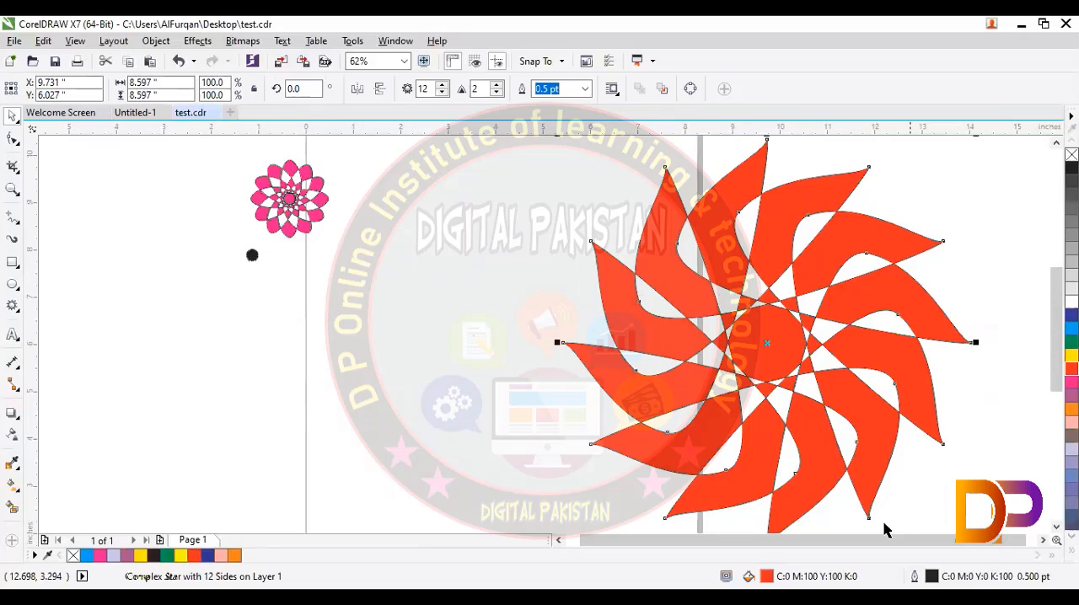
pyautogui.moveTo(745, 407); pyautogui.dragTo(653, 351)
pyautogui.moveTo(885, 498); pyautogui.dragTo(648, 263)
pyautogui.moveTo(523, 206); pyautogui.dragTo(456, 258)
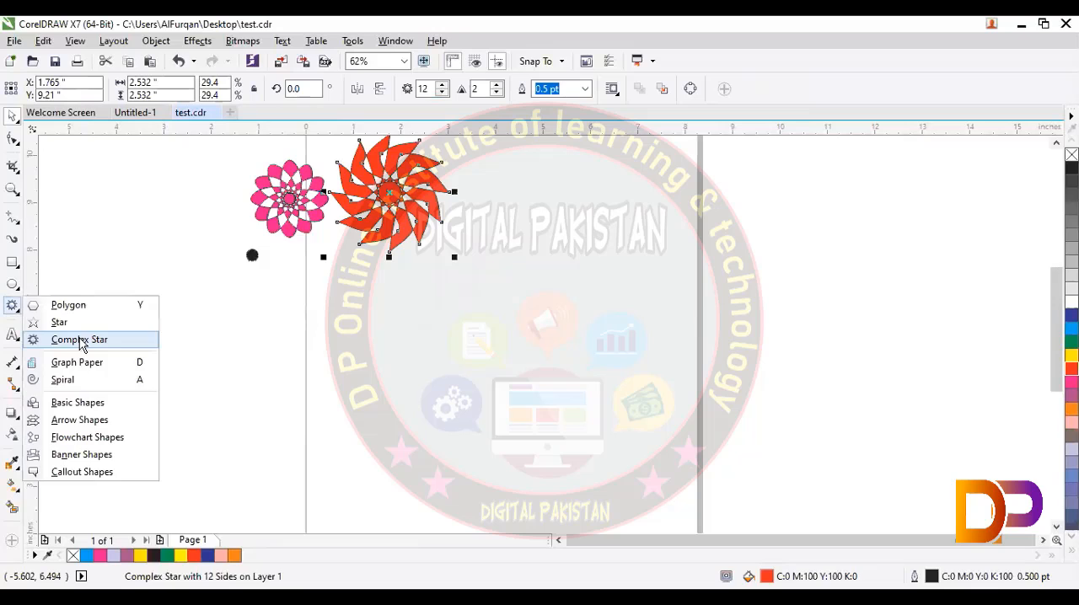
# Step: Draw a 12-point complex star about 3.3 by 3.57 inches over the page's right edge and set its sharpness to 4
pyautogui.moveTo(641, 249); pyautogui.dragTo(809, 430)
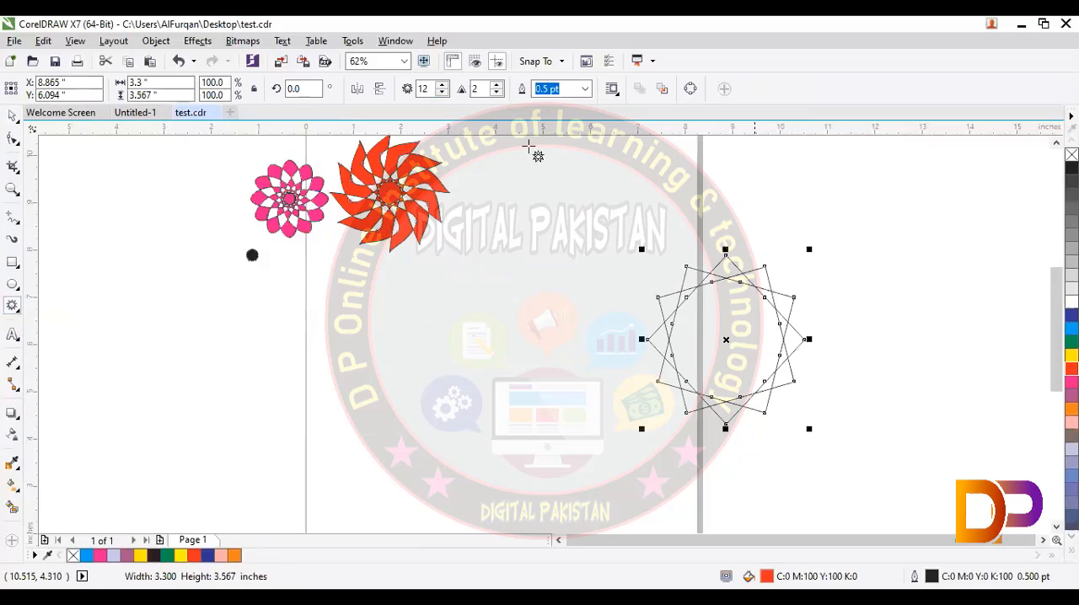
pyautogui.click(497, 85)
pyautogui.click(498, 85)
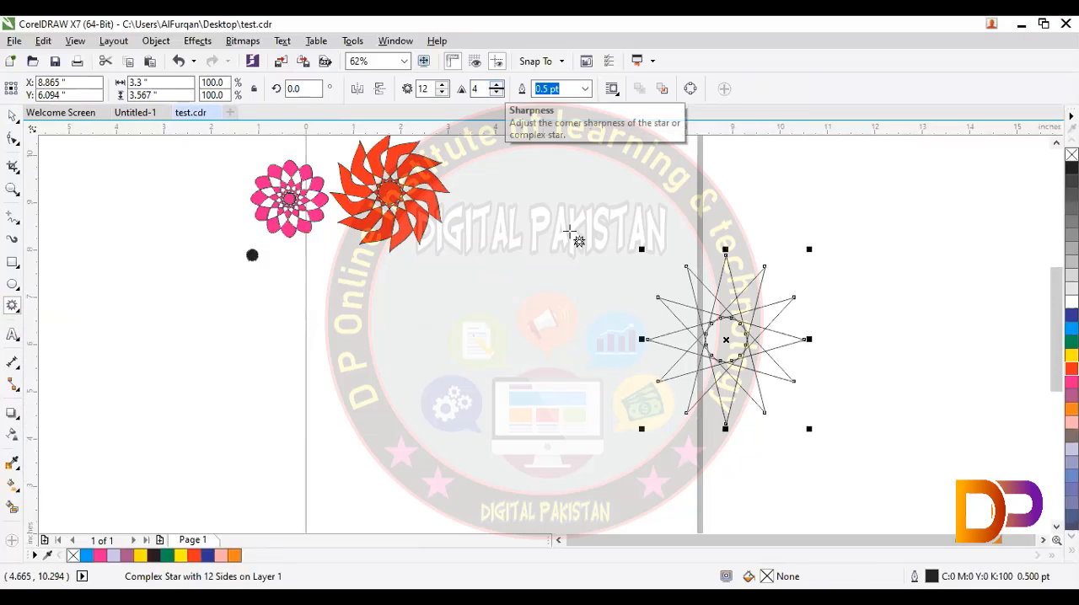
pyautogui.click(722, 352)
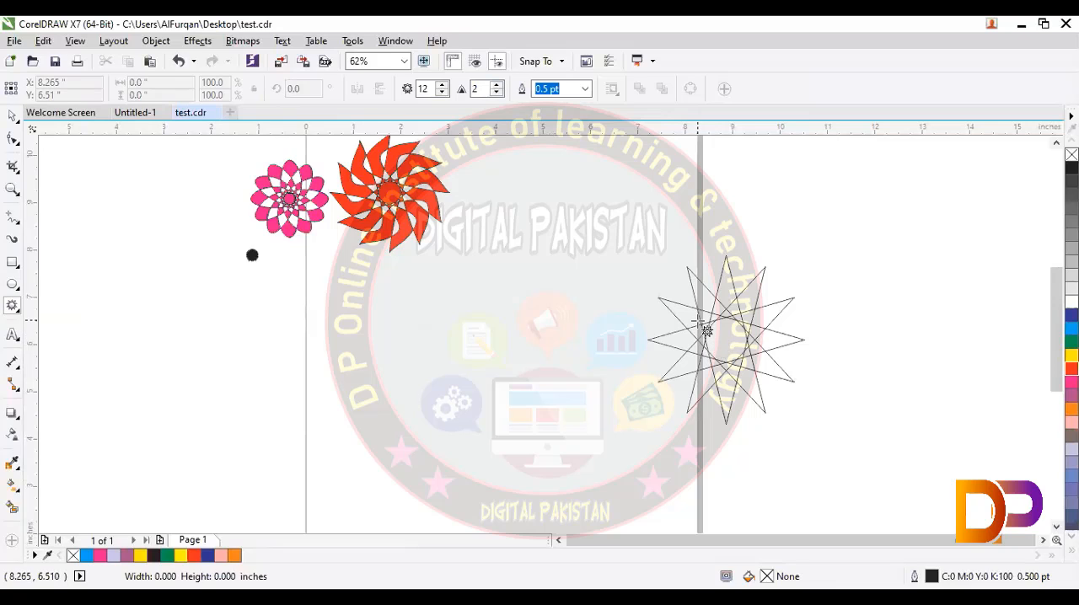
# Step: Fill the new star yellow and move its inner and outer nodes to form short points around a wide circular centre
pyautogui.click(10, 119)
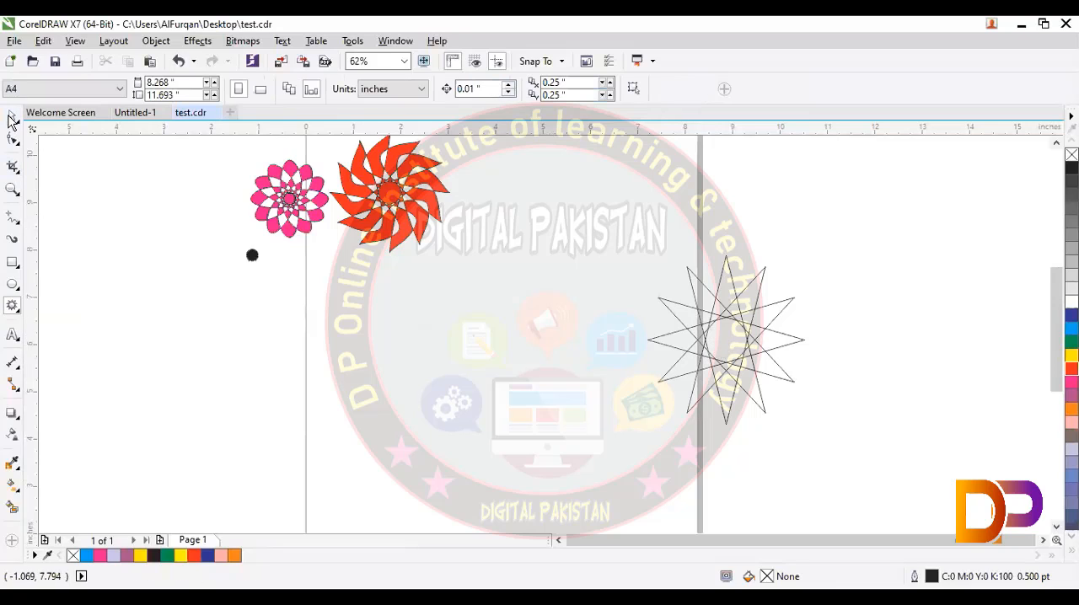
pyautogui.click(734, 290)
pyautogui.press('F10')
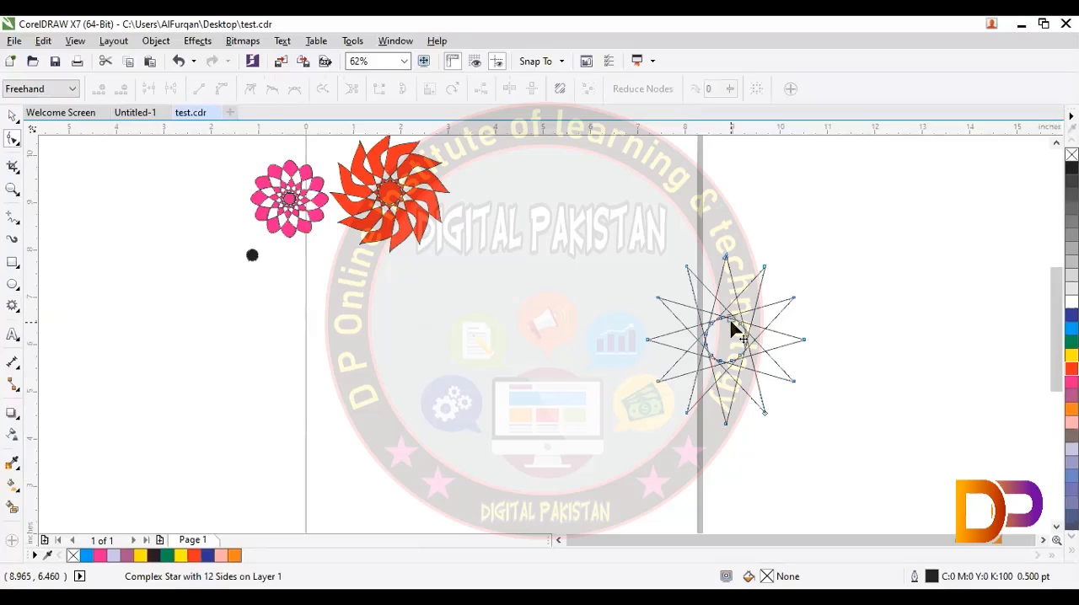
pyautogui.moveTo(732, 329)
pyautogui.mouseDown()
pyautogui.moveTo(742, 270)
pyautogui.moveTo(771, 242)
pyautogui.moveTo(766, 315)
pyautogui.moveTo(759, 274)
pyautogui.moveTo(737, 308)
pyautogui.mouseUp()
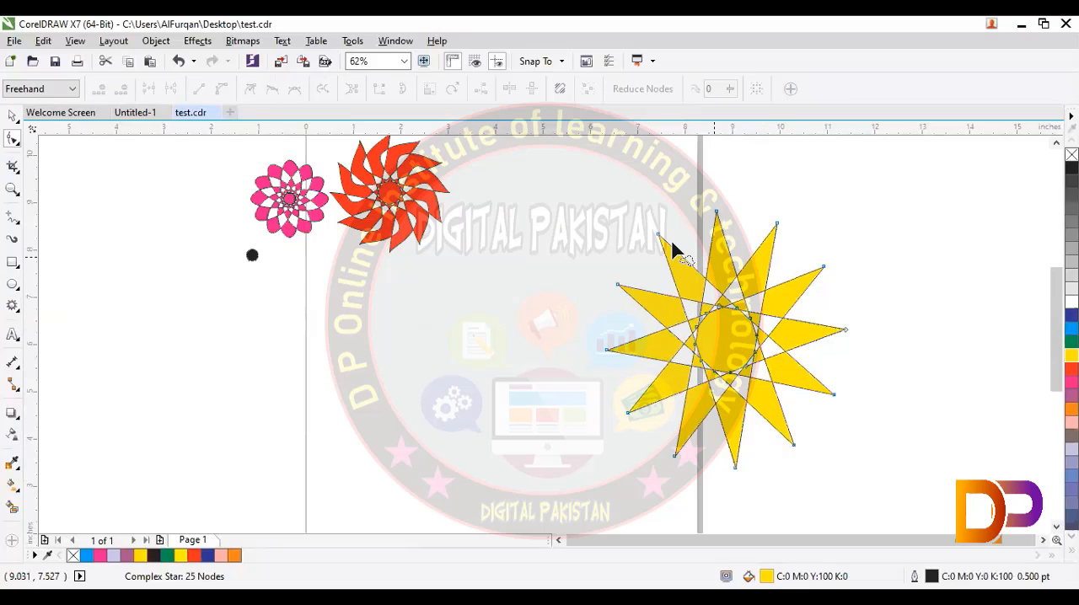
pyautogui.moveTo(659, 234); pyautogui.dragTo(692, 288)
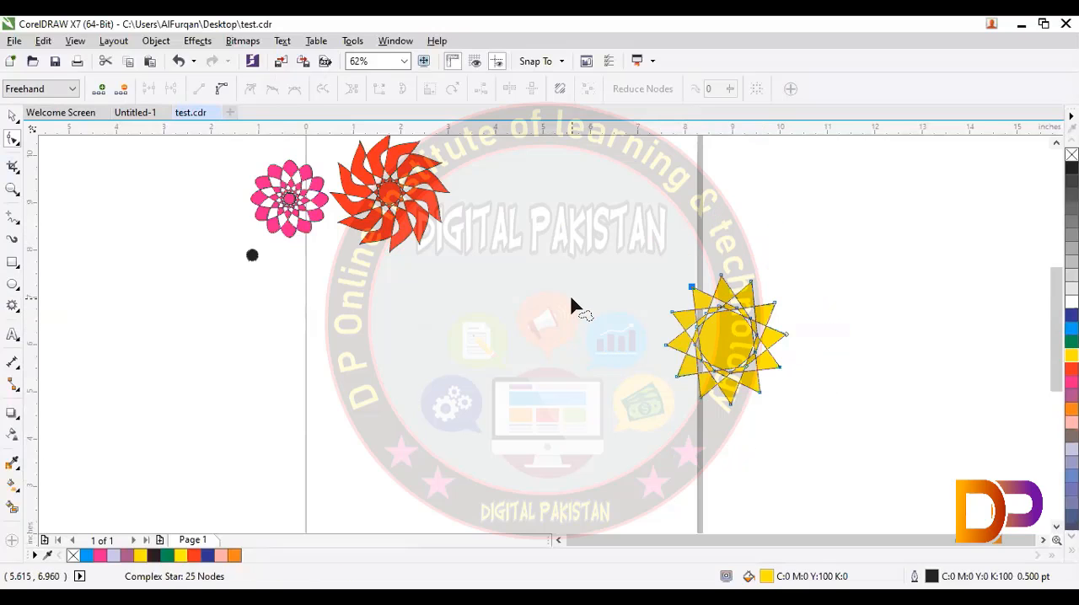
# Step: Move the yellow star next to the red pinwheel to complete the row of shapes
pyautogui.press('space')
pyautogui.moveTo(632, 237); pyautogui.dragTo(812, 445)
pyautogui.moveTo(746, 366)
pyautogui.mouseDown()
pyautogui.moveTo(609, 299)
pyautogui.moveTo(512, 198)
pyautogui.mouseUp()
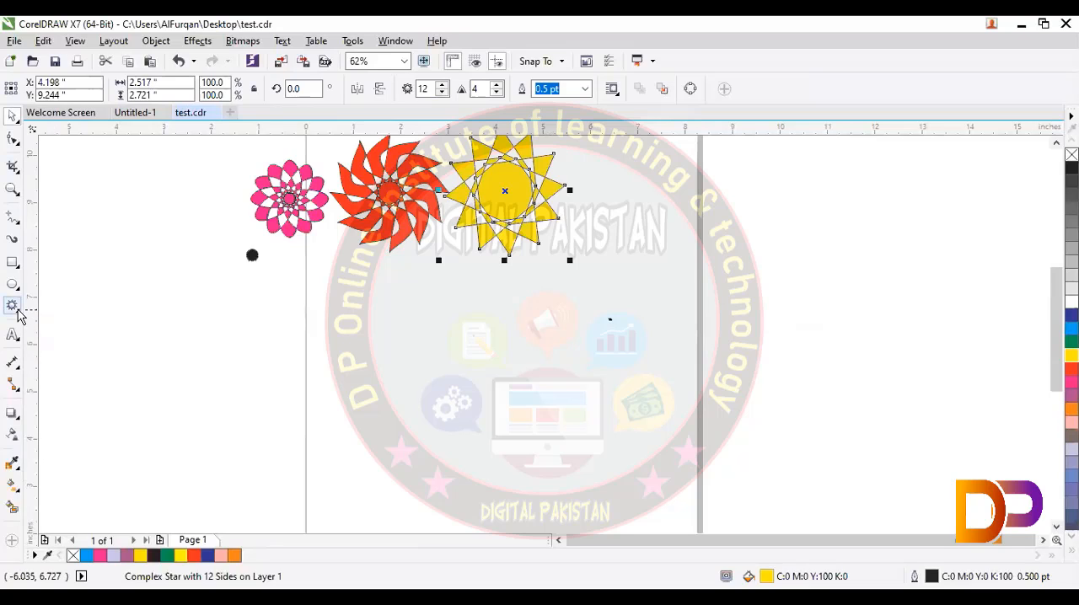
# Step: Draw a graph paper grid with 3 columns and 5 rows across the page's left edge, below the black dot
pyautogui.click(16, 308)
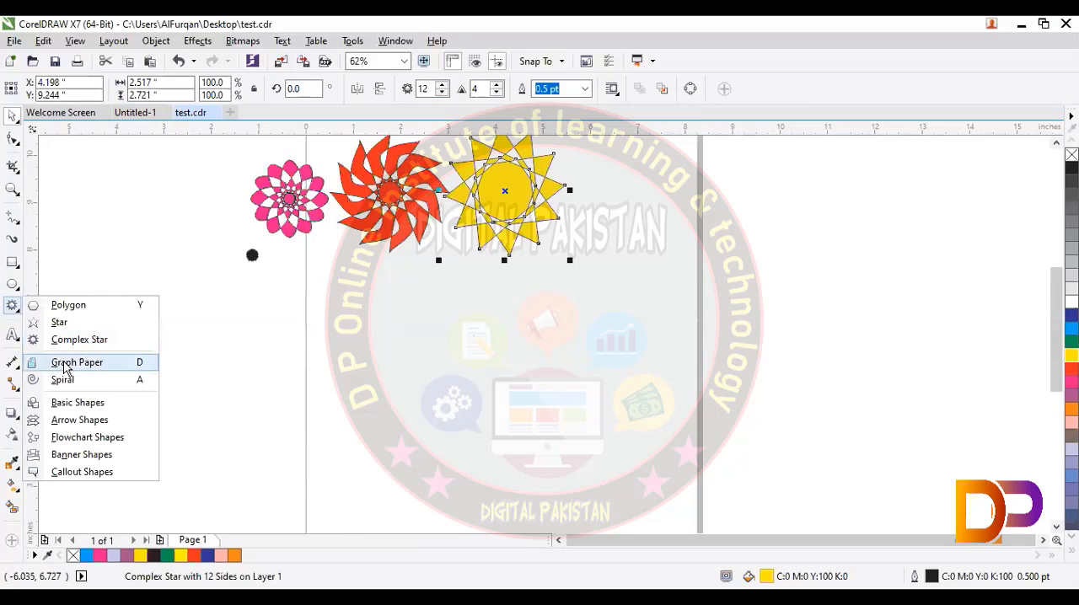
pyautogui.click(66, 364)
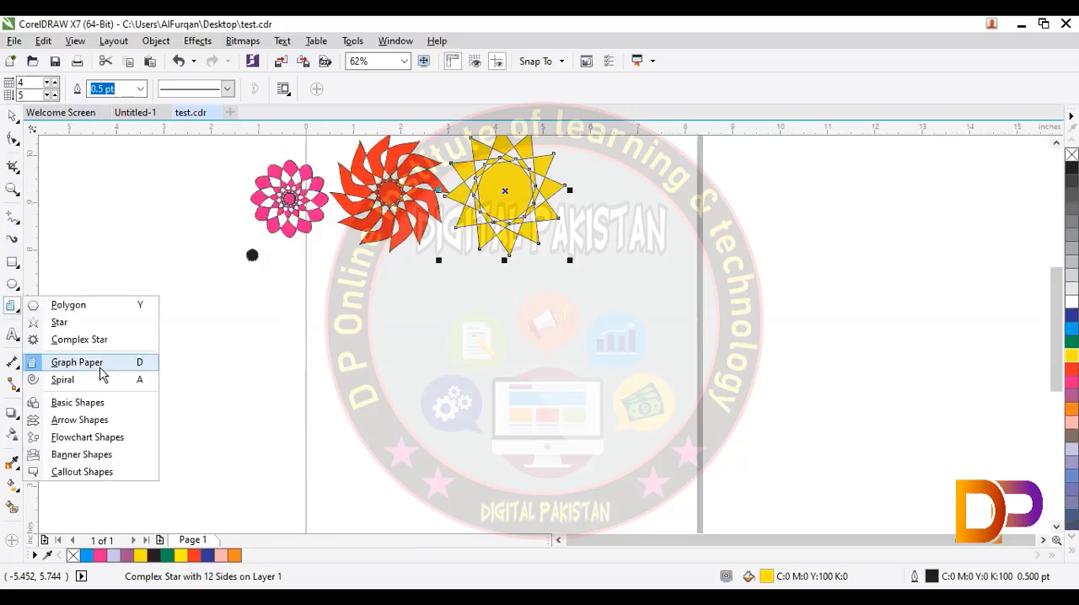
pyautogui.click(200, 378)
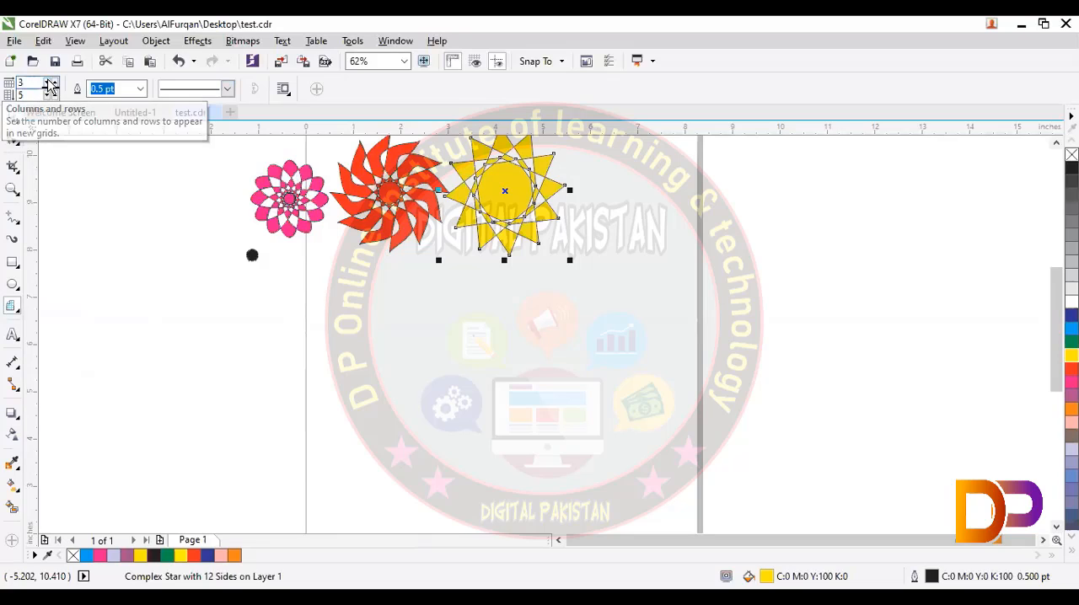
pyautogui.click(48, 83)
pyautogui.moveTo(171, 319); pyautogui.dragTo(446, 504)
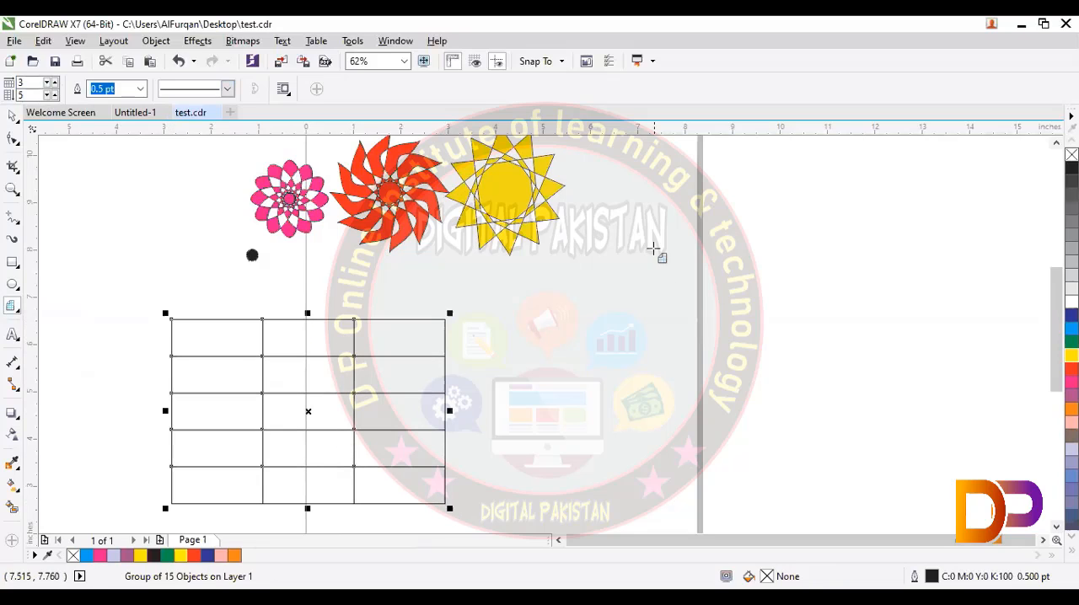
# Step: Draw a second grid of 3 columns and 5 rows over the page's right edge and scale it down from its lower-left corner
pyautogui.moveTo(655, 250); pyautogui.dragTo(901, 466)
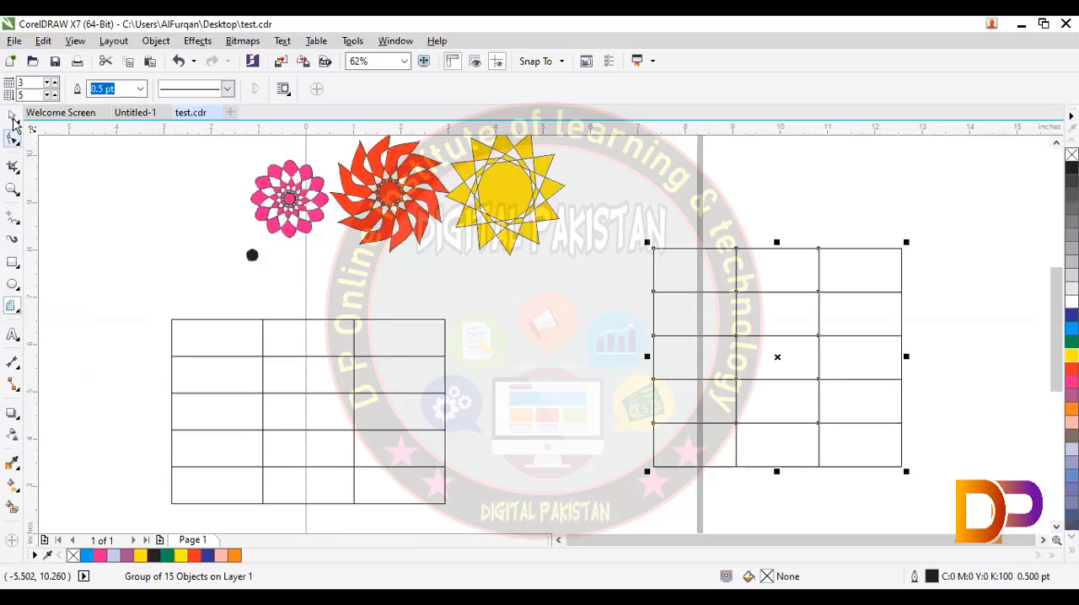
pyautogui.click(13, 116)
pyautogui.click(645, 474)
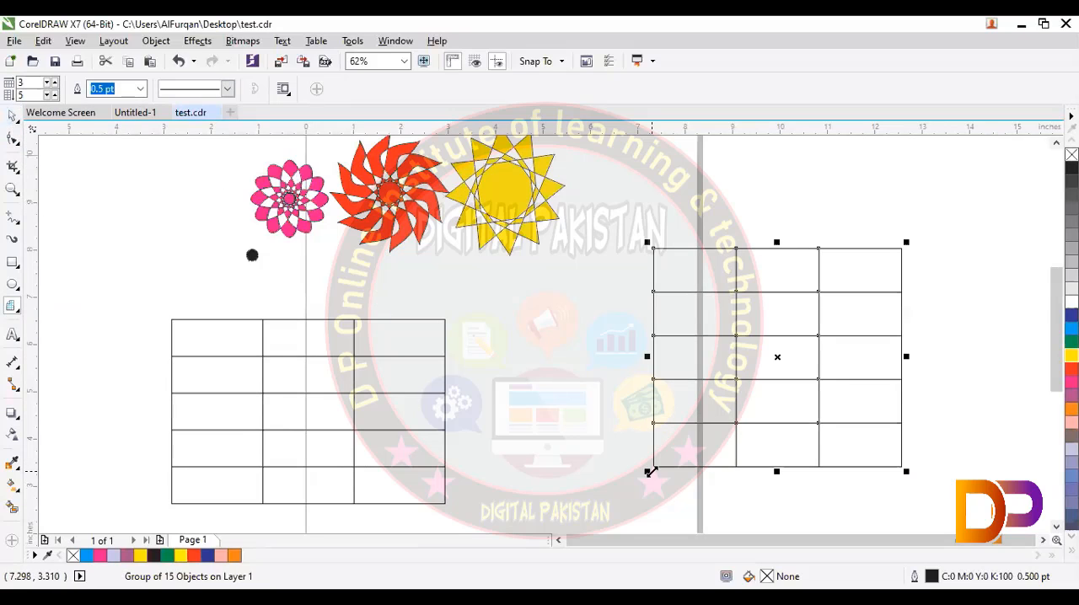
pyautogui.moveTo(651, 472); pyautogui.dragTo(710, 416)
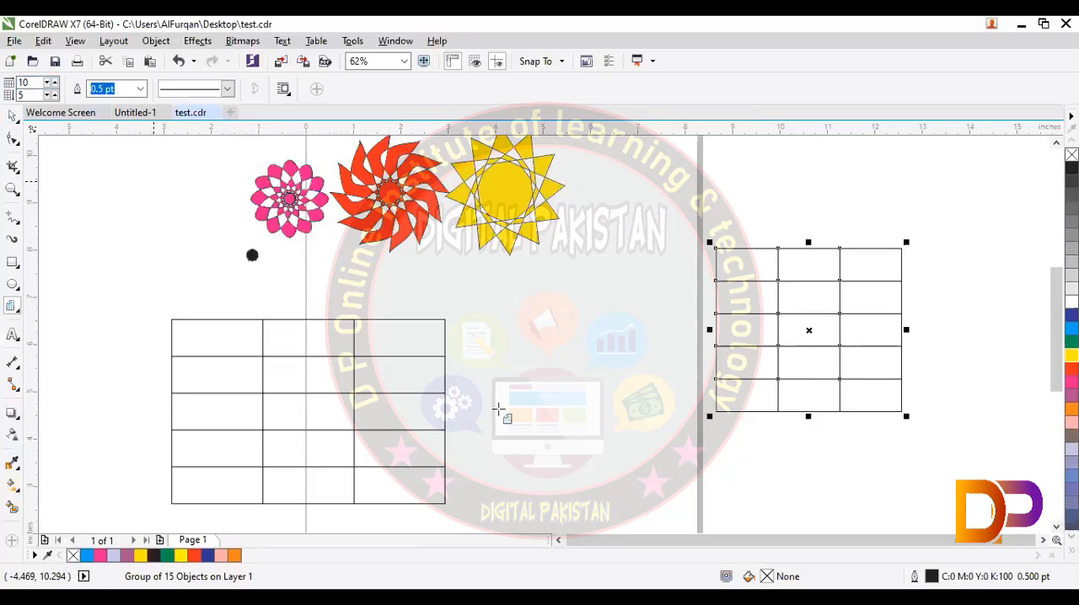
# Step: Draw a graph paper grid with 10 columns and 5 rows in the gap between the two existing grids
pyautogui.moveTo(479, 317); pyautogui.dragTo(705, 506)
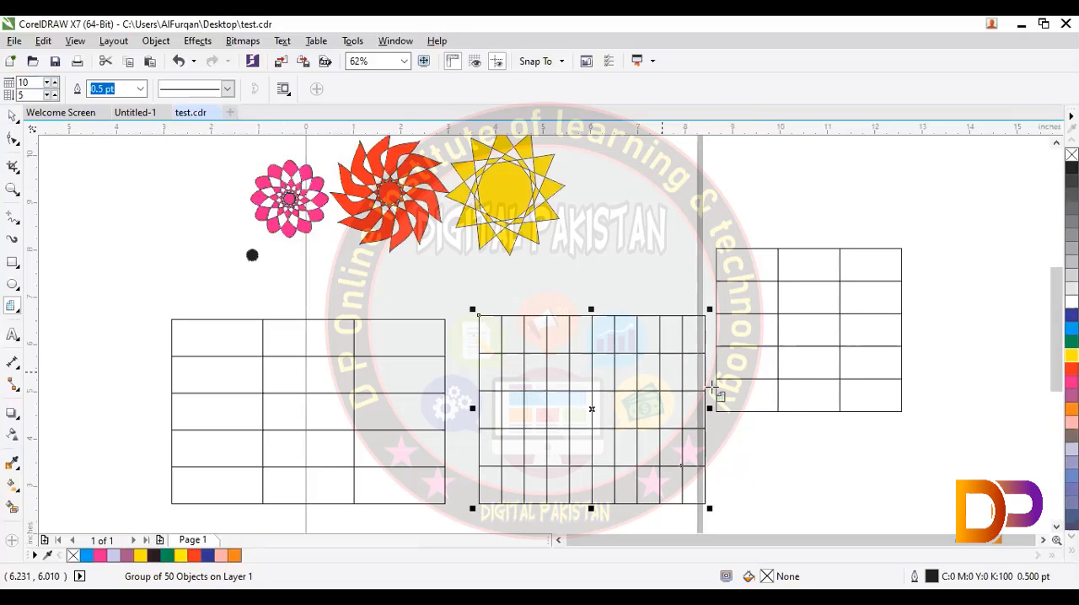
# Step: Select all objects, scale them down to about 4.1 by 2.1 inches and move them off the page to its upper left
pyautogui.scroll(-2, 713, 386)
pyautogui.click(13, 118)
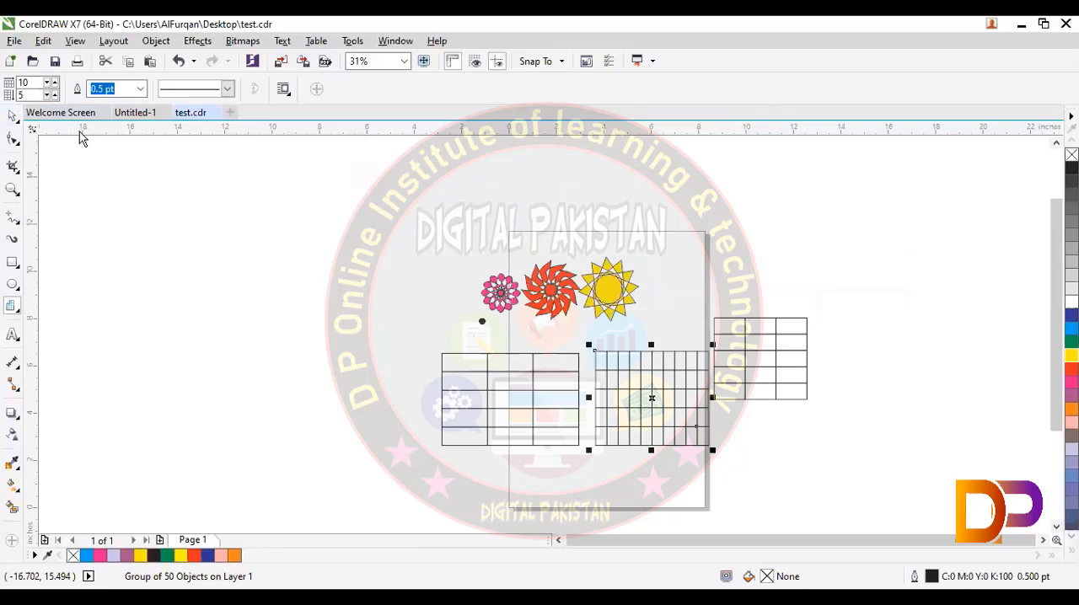
pyautogui.click(203, 221)
pyautogui.hotkey('ctrl', 'a')
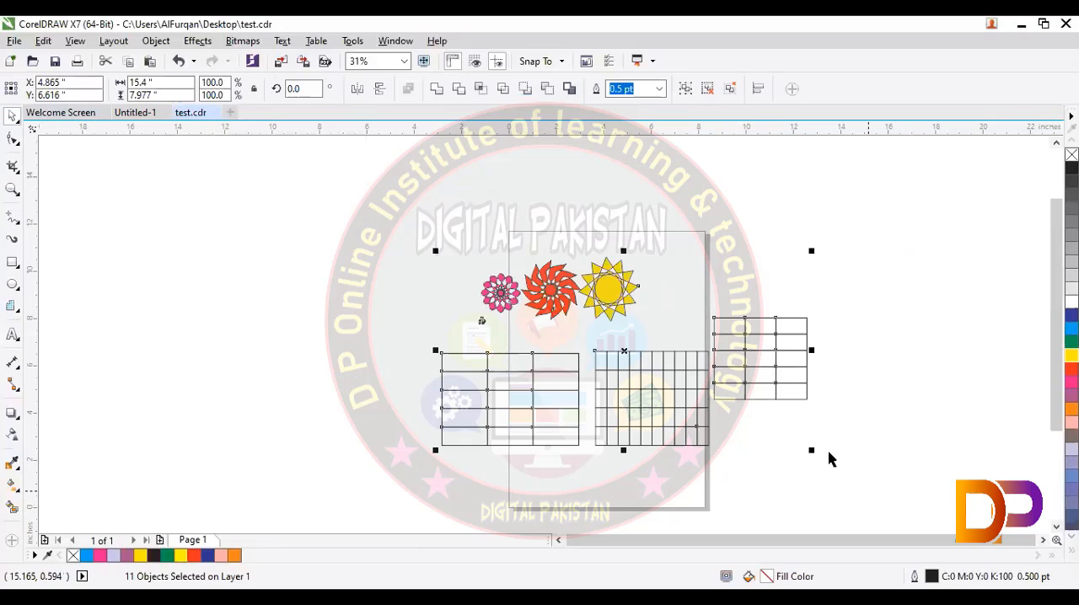
pyautogui.moveTo(812, 449); pyautogui.dragTo(482, 312)
pyautogui.moveTo(478, 295); pyautogui.dragTo(167, 184)
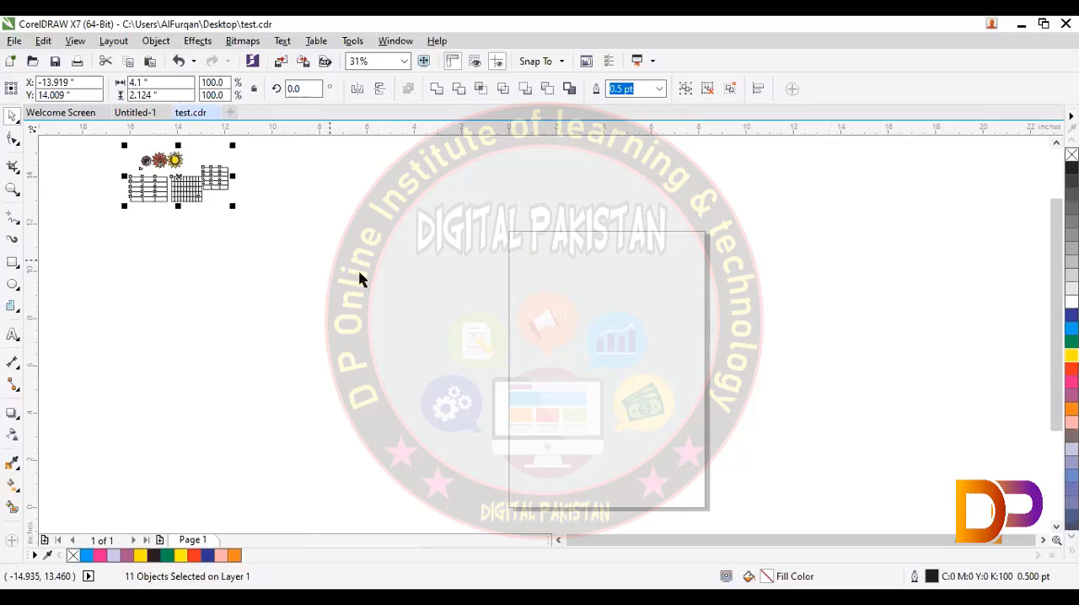
# Step: Draw a graph paper grid with 10 columns and 10 rows, about 21.5 by 14 inches, across the page
pyautogui.click(16, 309)
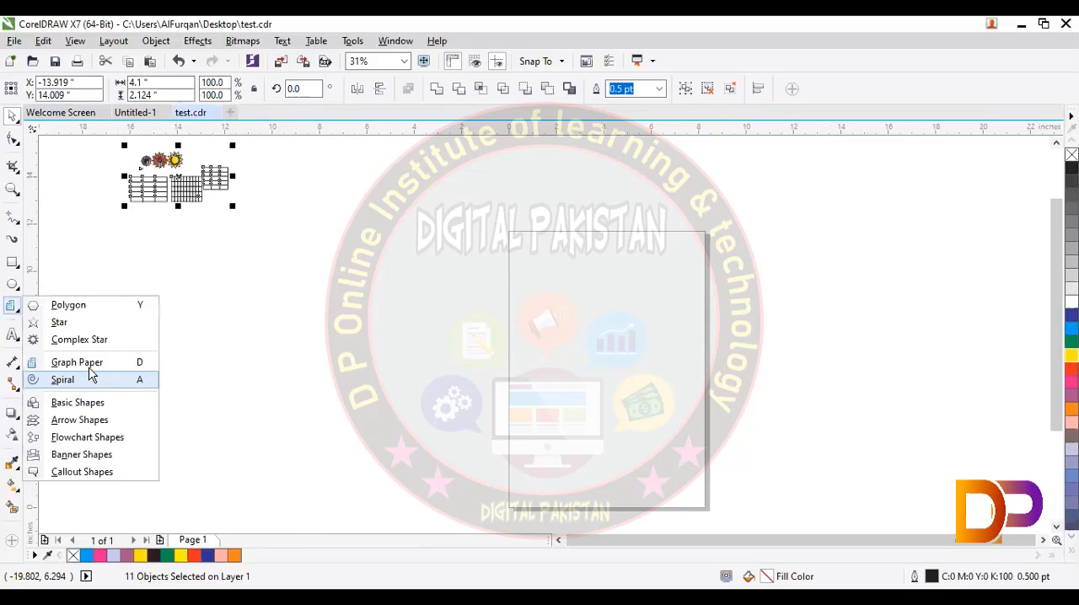
pyautogui.click(77, 363)
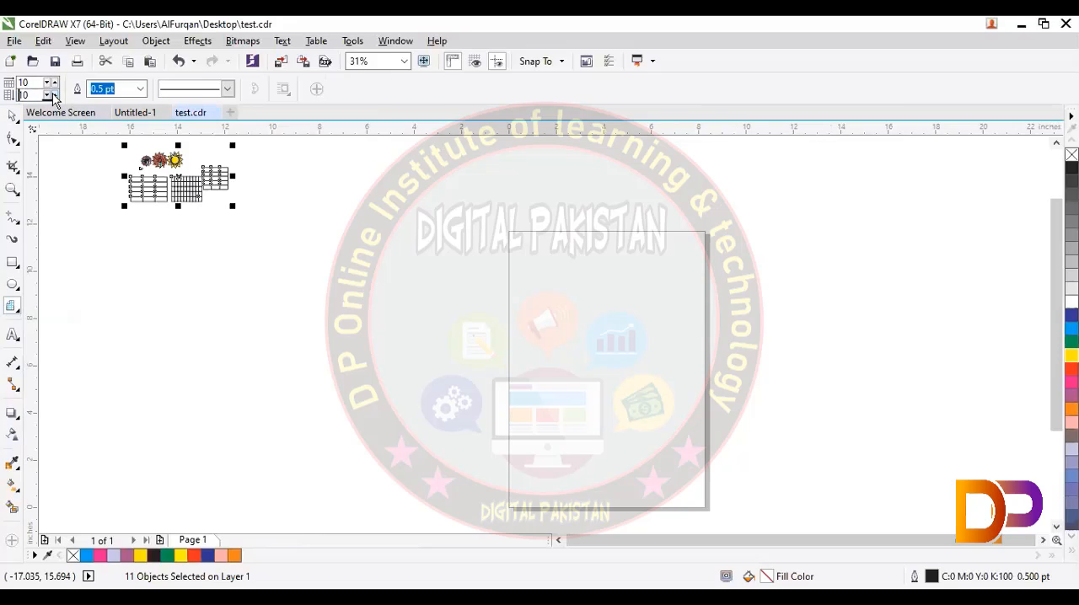
pyautogui.moveTo(338, 177); pyautogui.dragTo(824, 466)
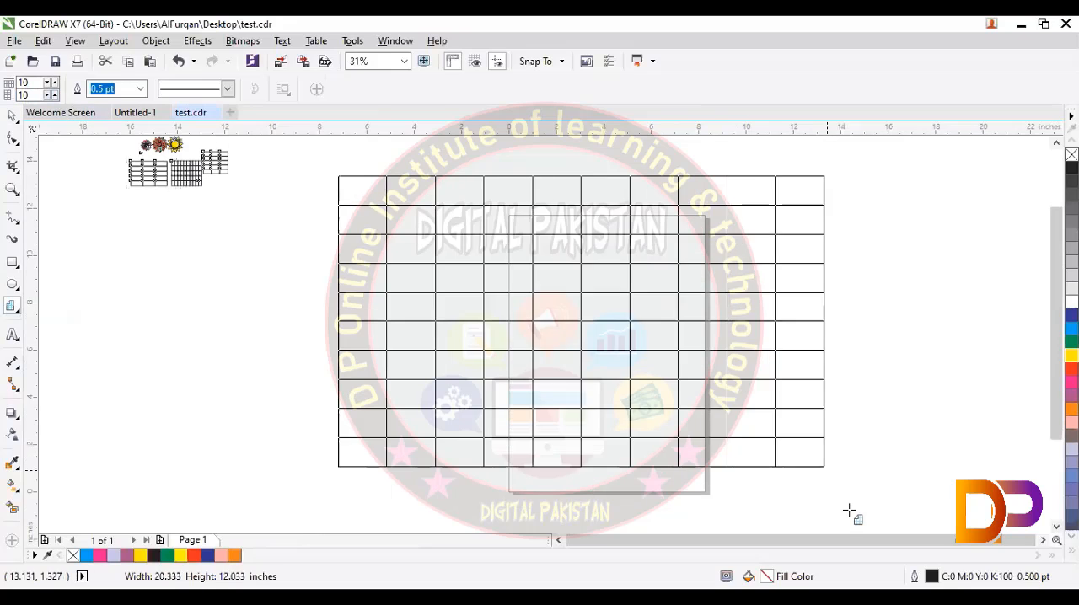
pyautogui.moveTo(849, 510); pyautogui.dragTo(848, 508)
# Step: Try outline widths of 1.5 pt, 4 pt and 36 pt on the large grid
pyautogui.click(140, 88)
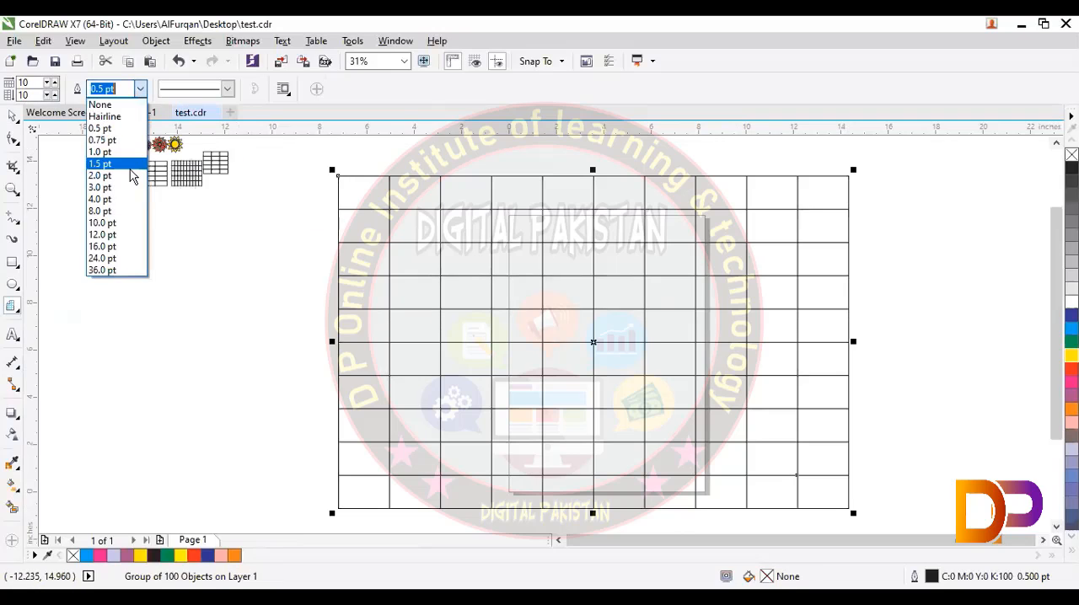
pyautogui.click(130, 165)
pyautogui.click(139, 89)
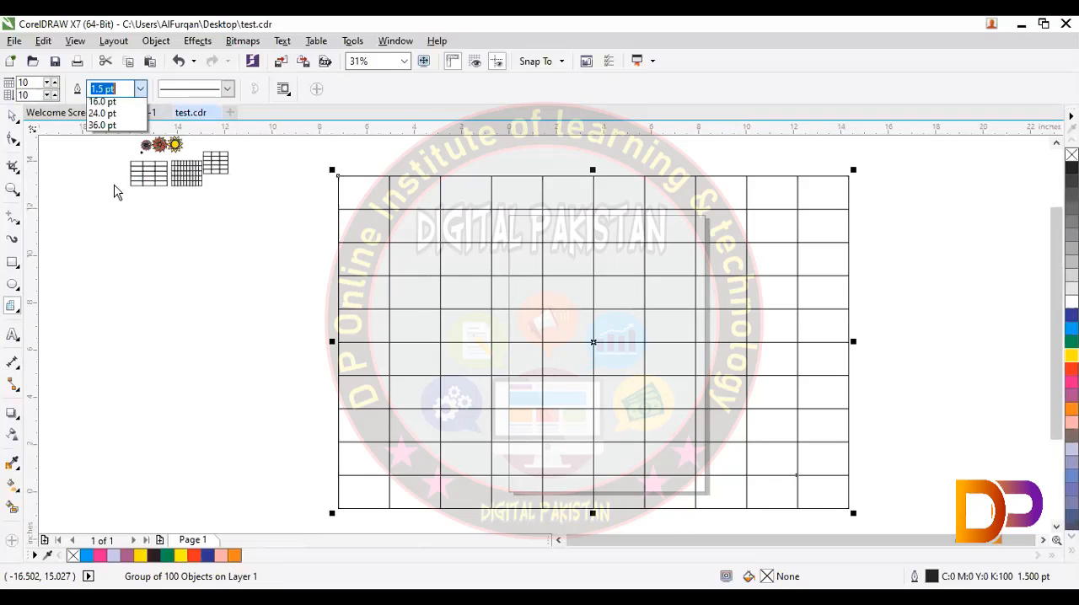
pyautogui.click(117, 194)
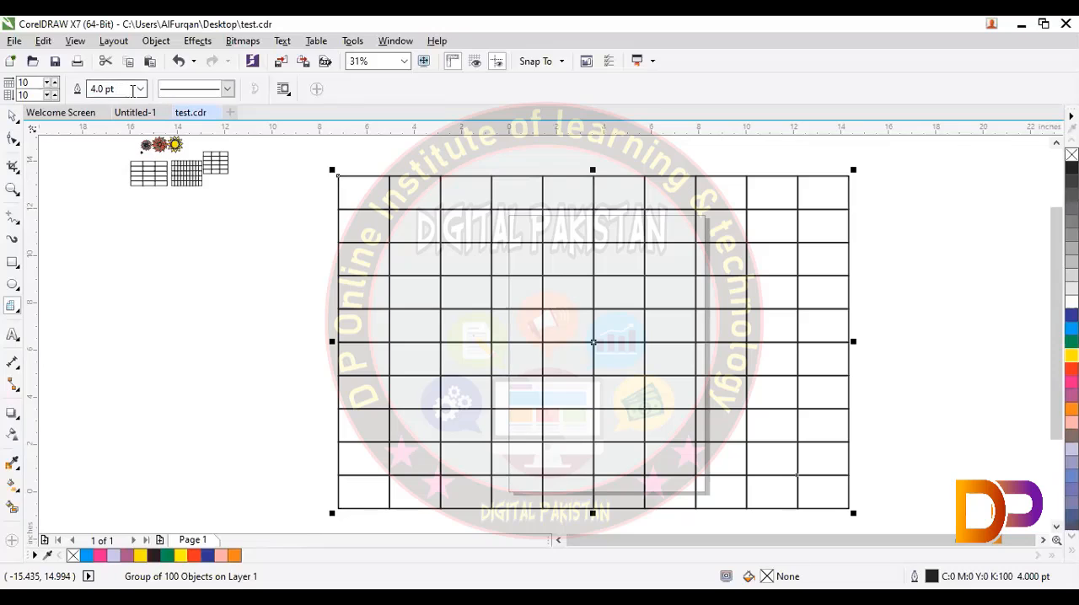
pyautogui.click(139, 88)
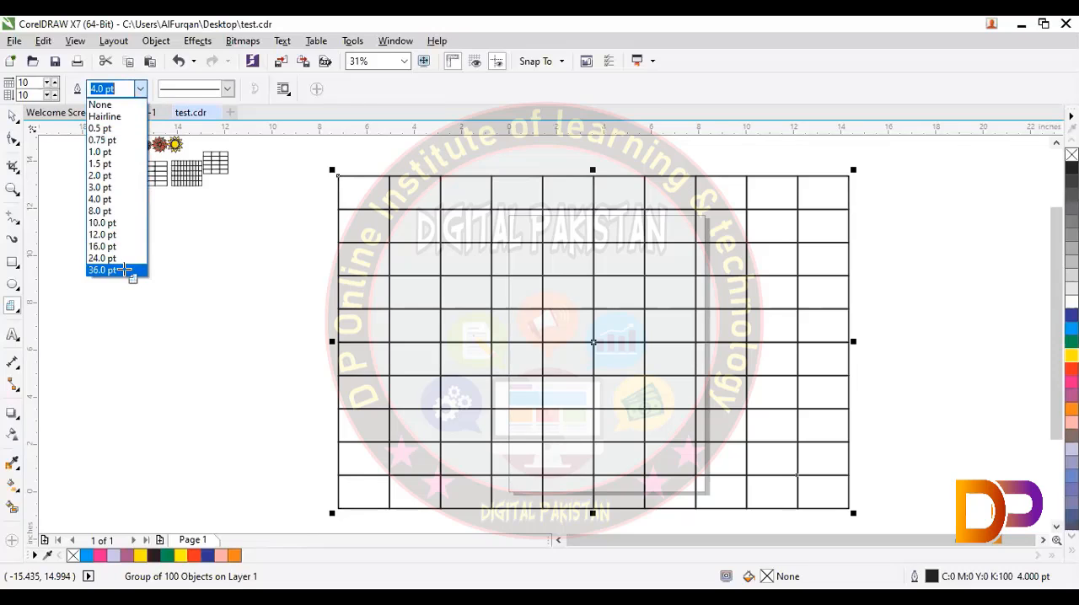
pyautogui.click(124, 270)
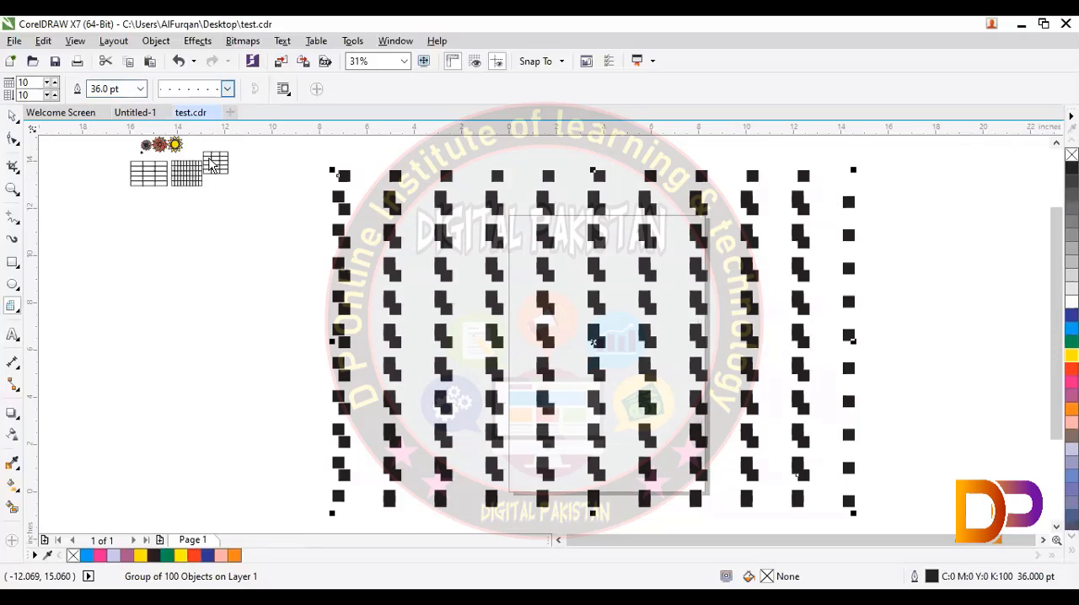
# Step: Apply a closely dotted line style to the large grid and set its outline width to 8 pt
pyautogui.click(227, 89)
pyautogui.click(126, 88)
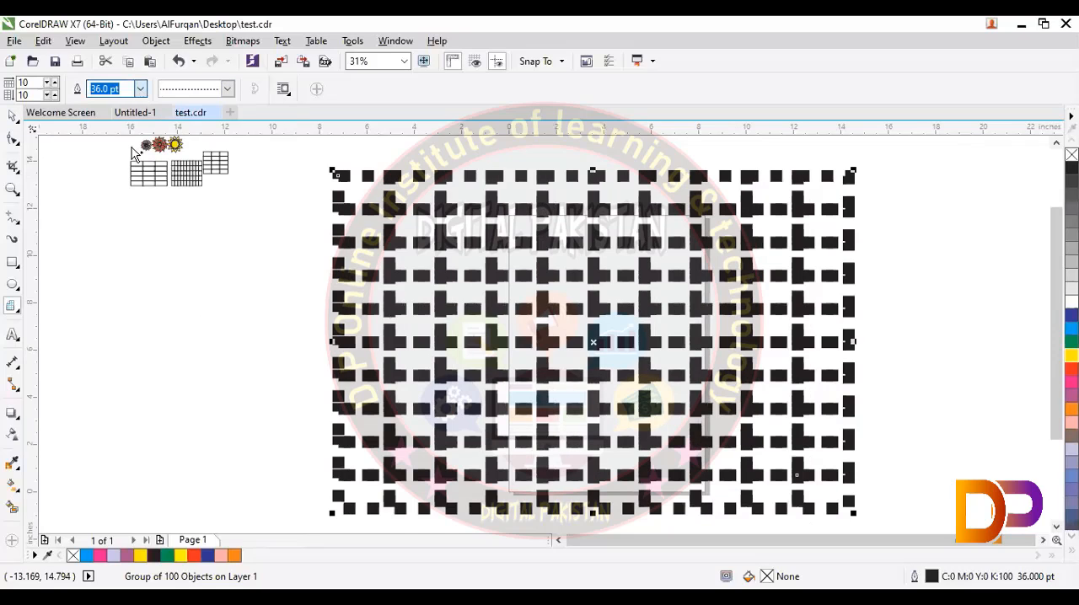
pyautogui.click(140, 88)
pyautogui.click(101, 210)
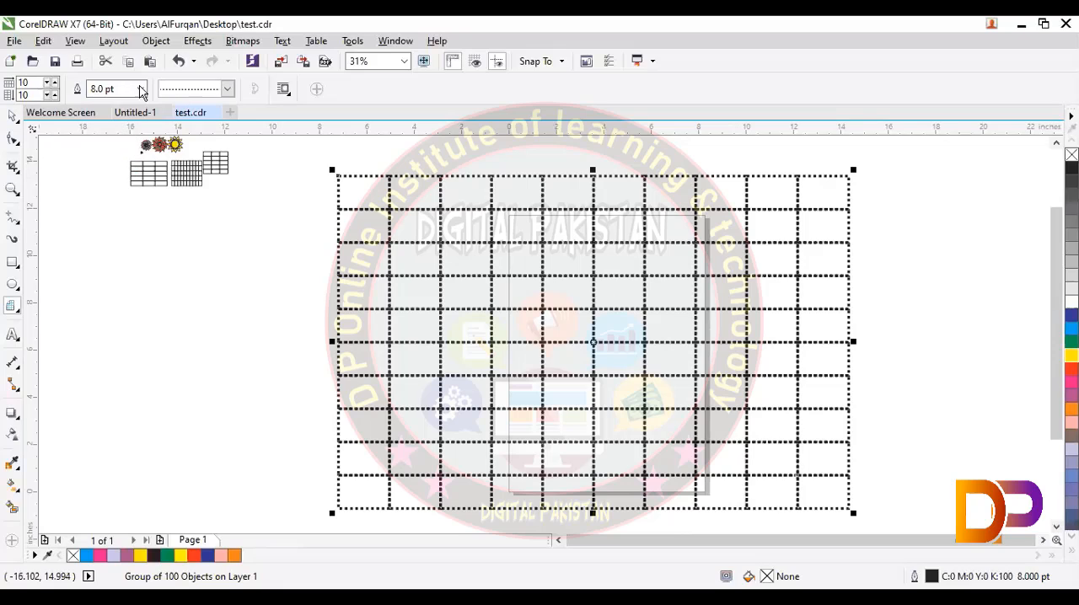
# Step: Set the grid's outline width to 3 pt, colour the outline red and deselect the grid
pyautogui.click(140, 88)
pyautogui.click(125, 186)
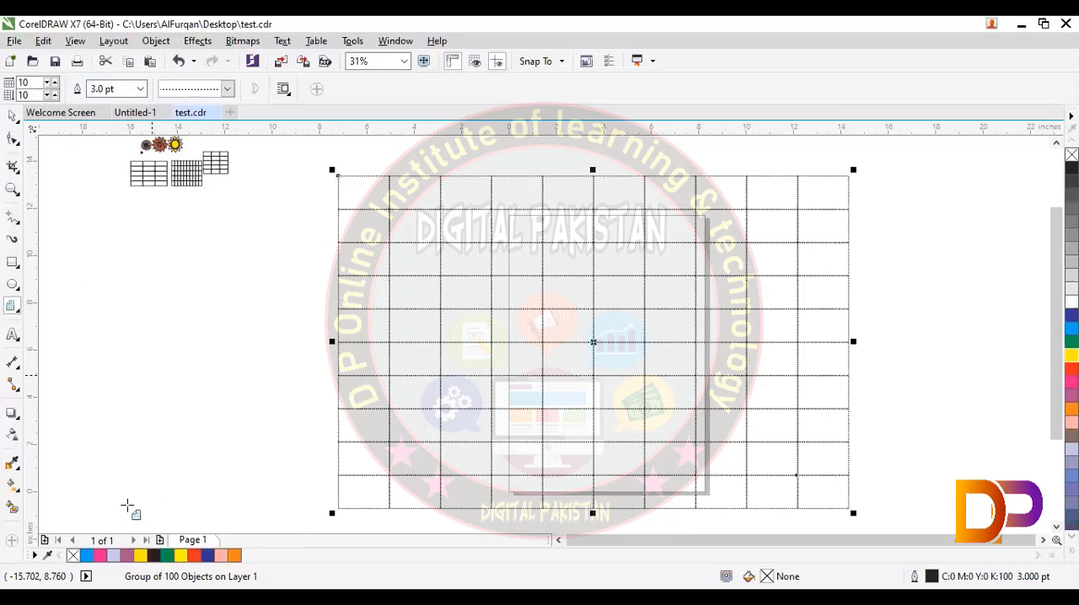
pyautogui.rightClick(131, 555)
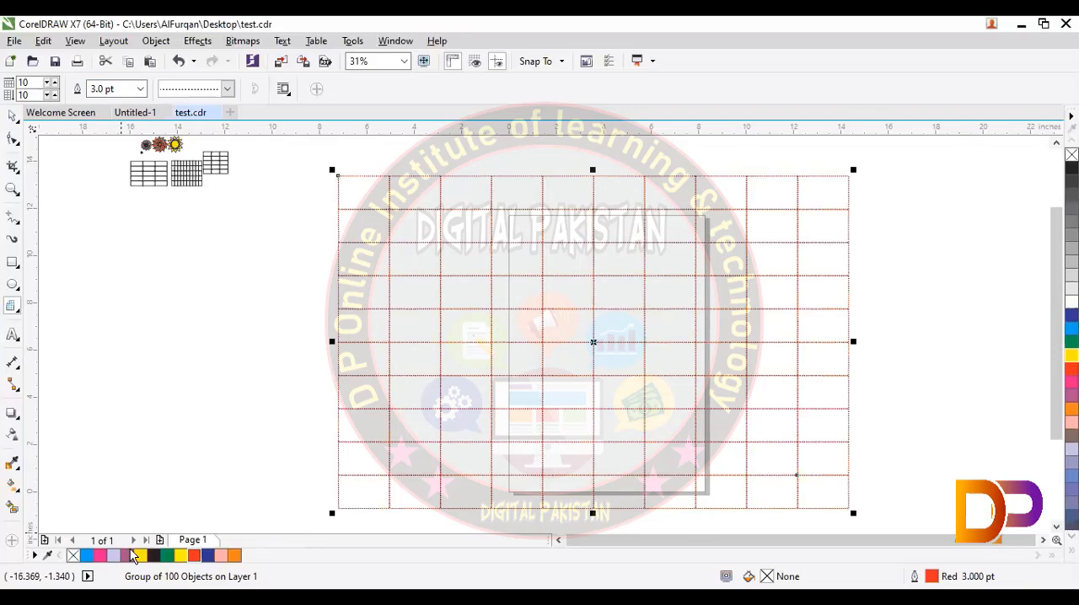
pyautogui.press('Escape')
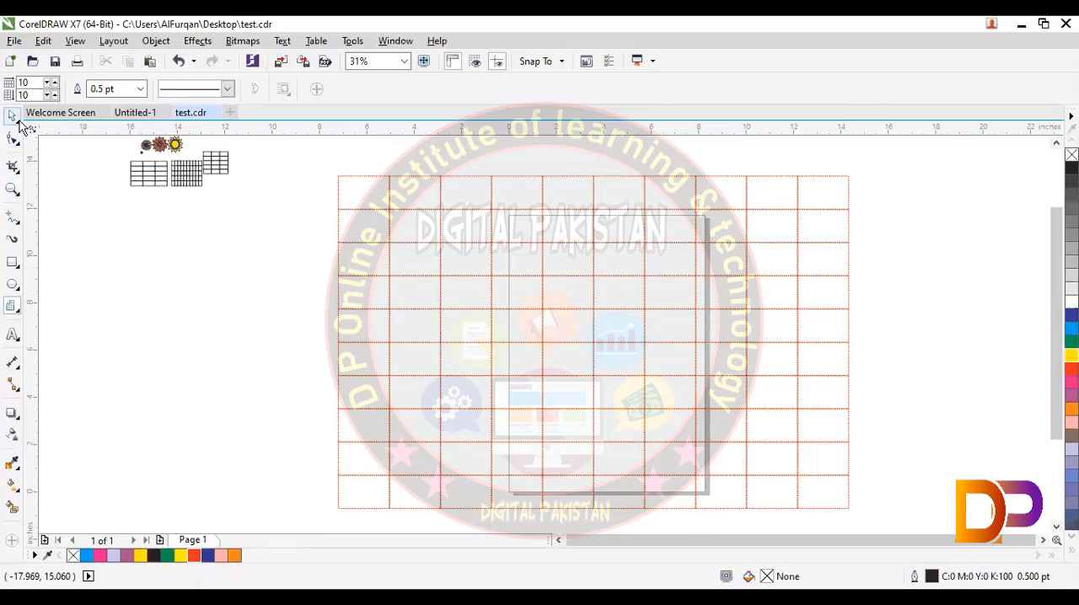
# Step: Scale the red grid down to about 4.5 by 2.9 inches and move it far off the page to the upper right
pyautogui.click(429, 209)
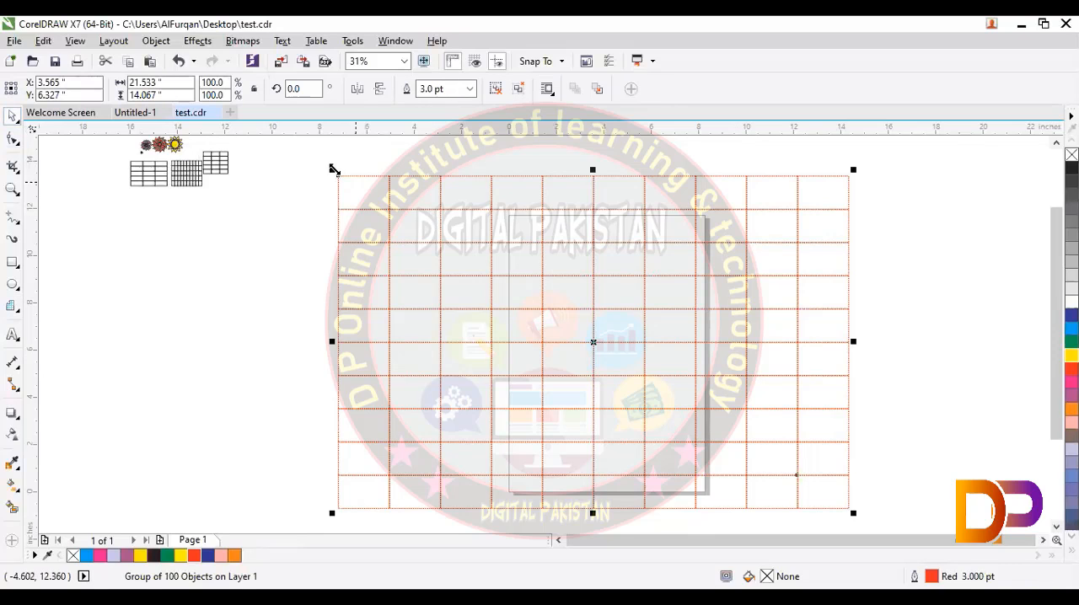
pyautogui.moveTo(332, 169); pyautogui.dragTo(764, 440)
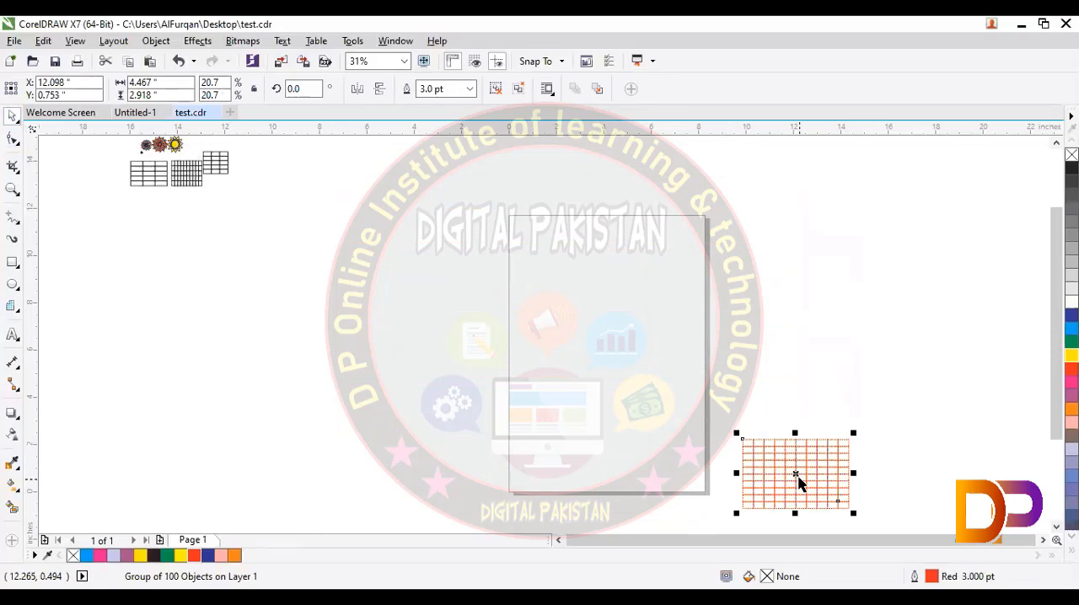
pyautogui.moveTo(800, 477); pyautogui.dragTo(297, 172)
pyautogui.click(796, 481)
pyautogui.click(795, 468)
pyautogui.click(794, 473)
pyautogui.moveTo(809, 476); pyautogui.dragTo(1004, 196)
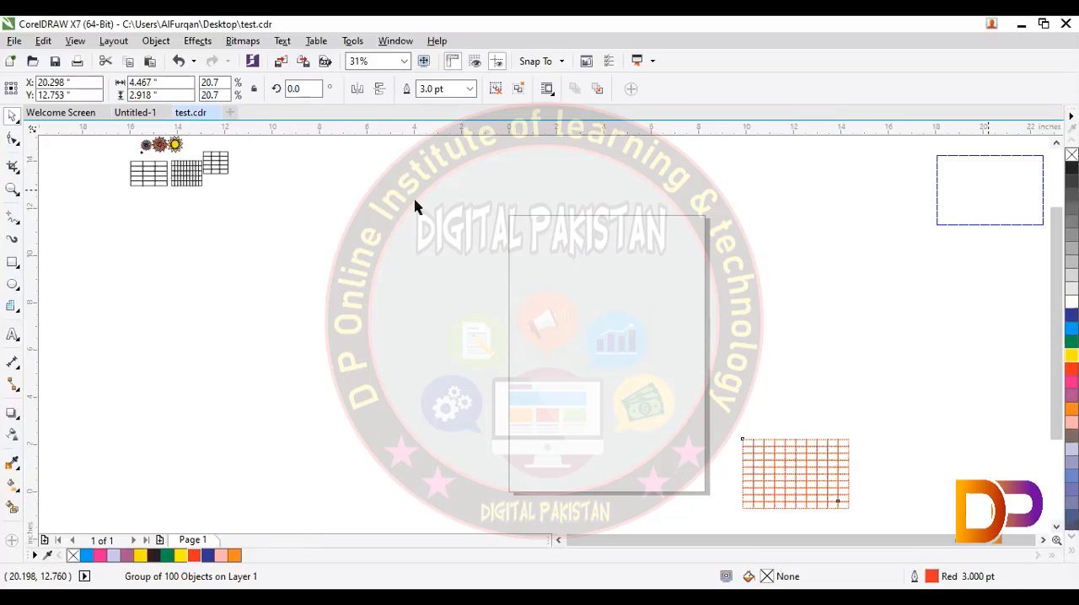
# Step: Draw a symmetrical spiral with 2 revolutions just beside the page's left edge
pyautogui.click(17, 310)
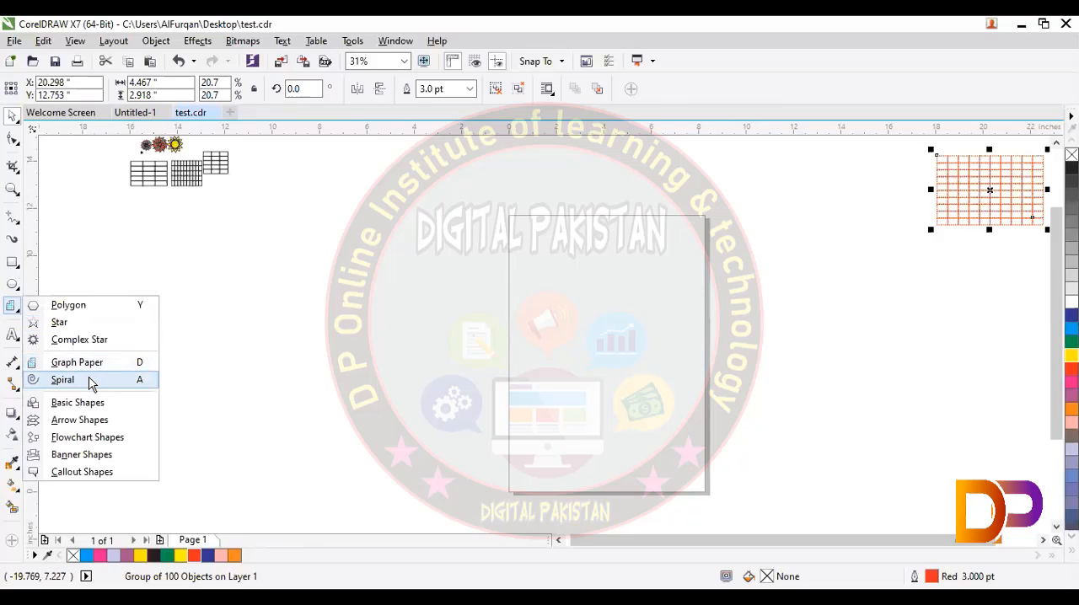
pyautogui.click(91, 384)
pyautogui.moveTo(300, 240); pyautogui.dragTo(496, 439)
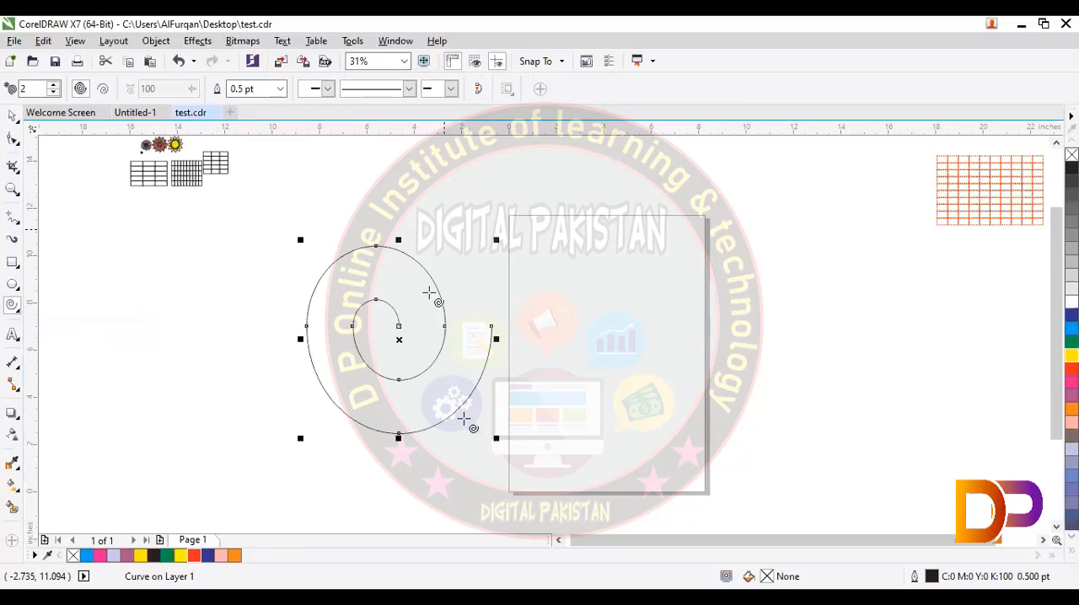
# Step: Switch to logarithmic spirals, raise the revolutions to 4 and draw three spirals beside and across the page
pyautogui.click(103, 90)
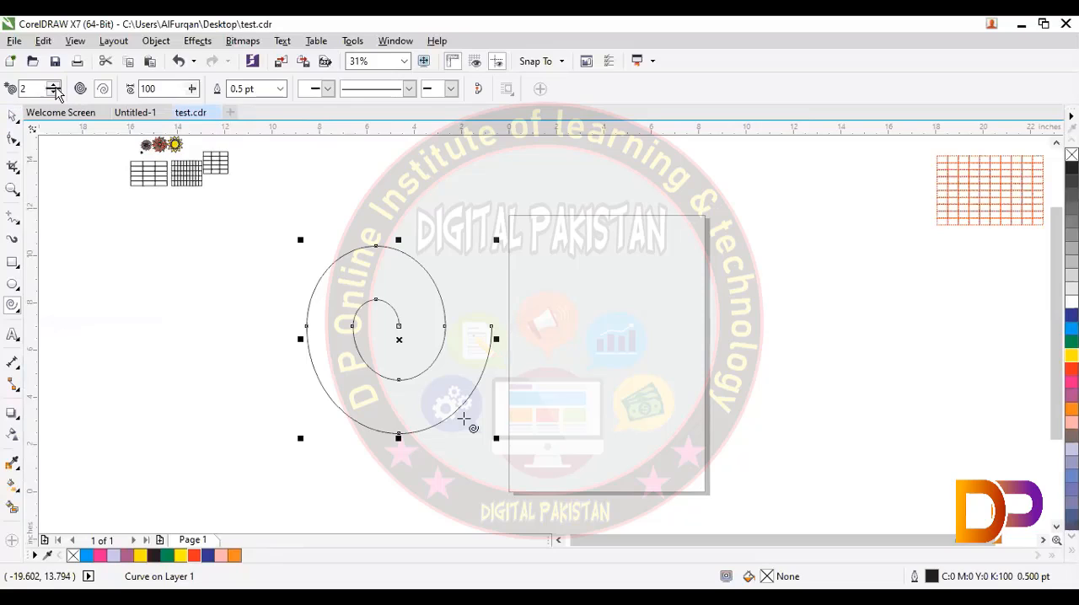
pyautogui.click(54, 85)
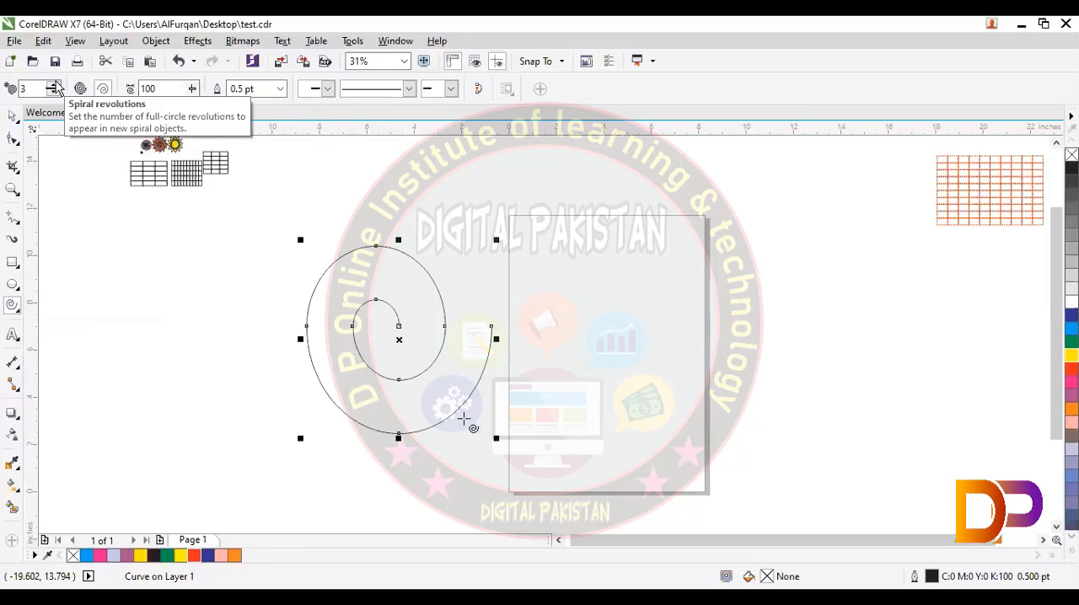
pyautogui.click(54, 86)
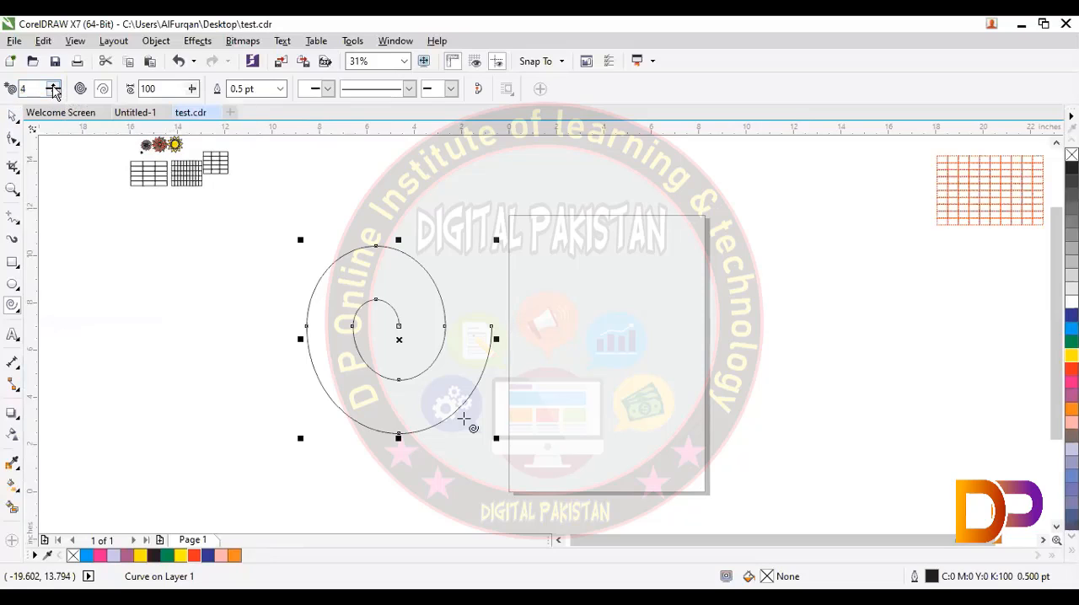
pyautogui.moveTo(62, 202)
pyautogui.mouseDown()
pyautogui.moveTo(140, 275)
pyautogui.moveTo(225, 386)
pyautogui.mouseUp()
pyautogui.moveTo(570, 195); pyautogui.dragTo(805, 436)
pyautogui.moveTo(877, 284); pyautogui.dragTo(1003, 443)
# Step: Set the spiral revolutions to 10 and draw one large spiral over the first one and a small one farther left
pyautogui.click(55, 86)
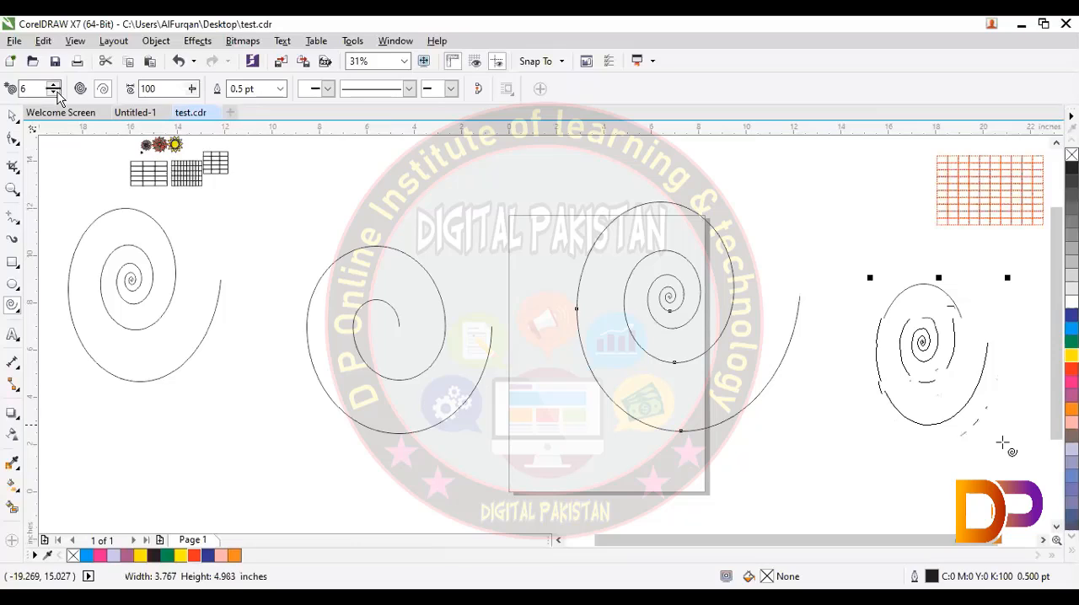
pyautogui.click(54, 86)
pyautogui.click(54, 86)
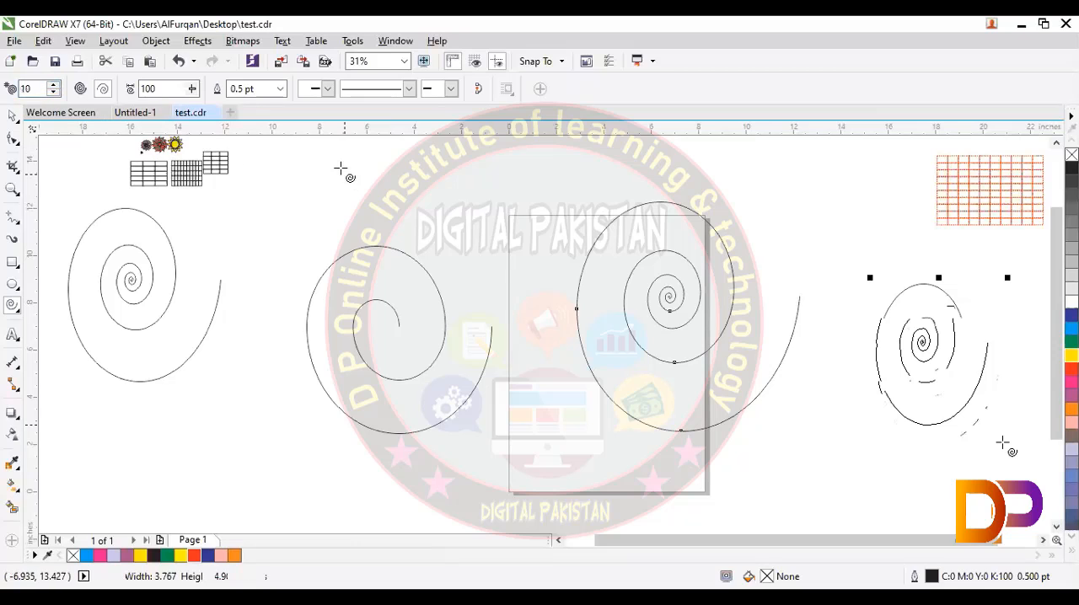
pyautogui.moveTo(340, 167)
pyautogui.mouseDown()
pyautogui.moveTo(518, 294)
pyautogui.moveTo(531, 362)
pyautogui.mouseUp()
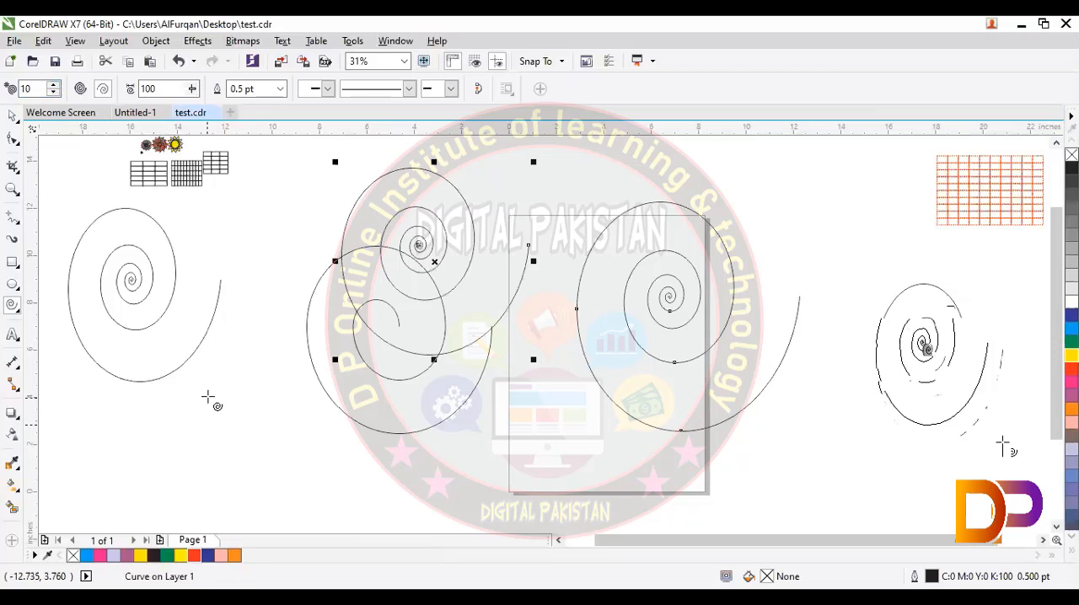
pyautogui.moveTo(207, 397); pyautogui.dragTo(242, 442)
# Step: Set the spiral revolutions to 1 and draw three spirals, one over the page and two to its lower left
pyautogui.doubleClick(32, 88)
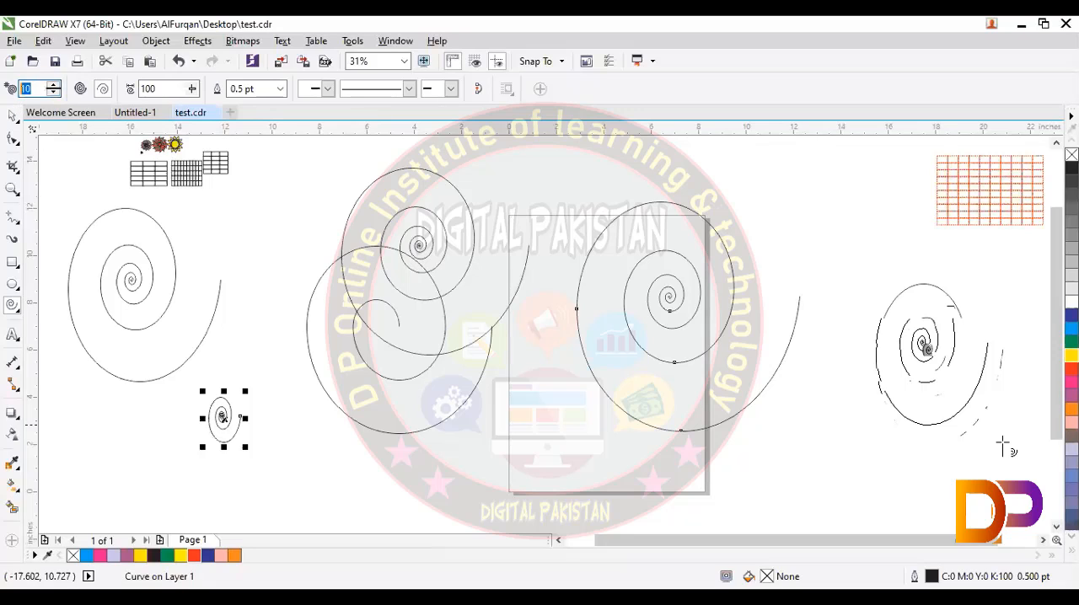
pyautogui.write('1')
pyautogui.moveTo(629, 245); pyautogui.dragTo(700, 367)
pyautogui.moveTo(267, 428); pyautogui.dragTo(360, 475)
pyautogui.moveTo(123, 413); pyautogui.dragTo(218, 484)
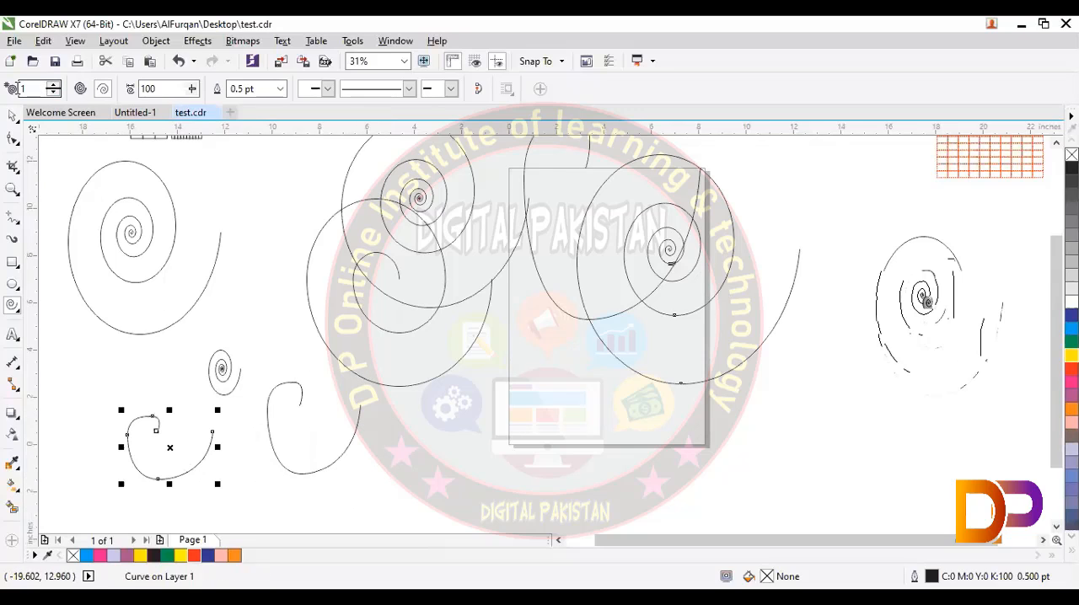
# Step: Set the spiral revolutions to 5 and draw a spiral across the page's lower-left corner
pyautogui.write('5')
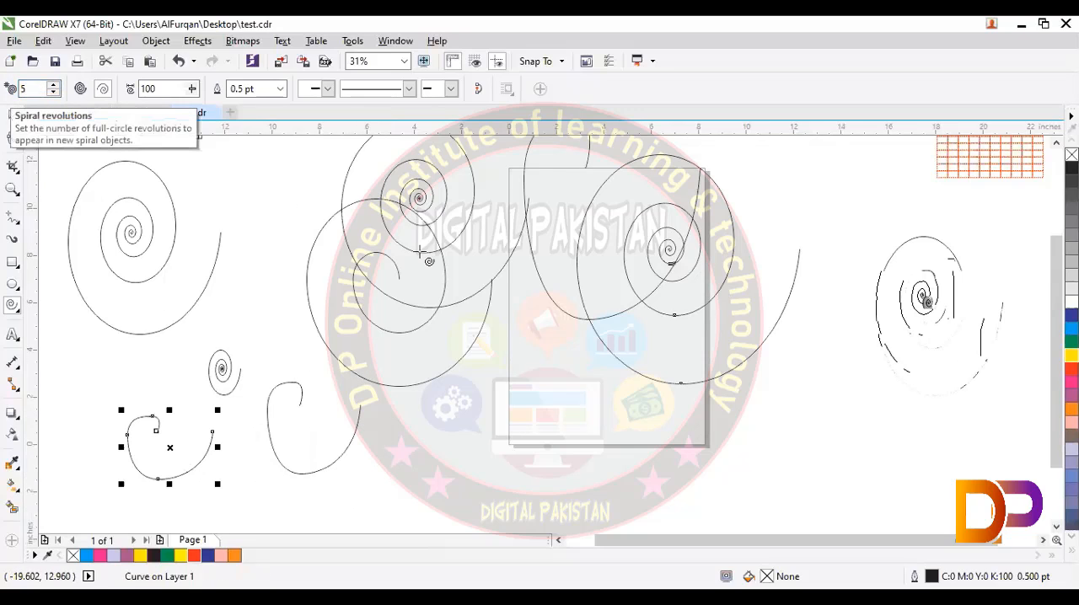
pyautogui.moveTo(466, 390); pyautogui.dragTo(571, 510)
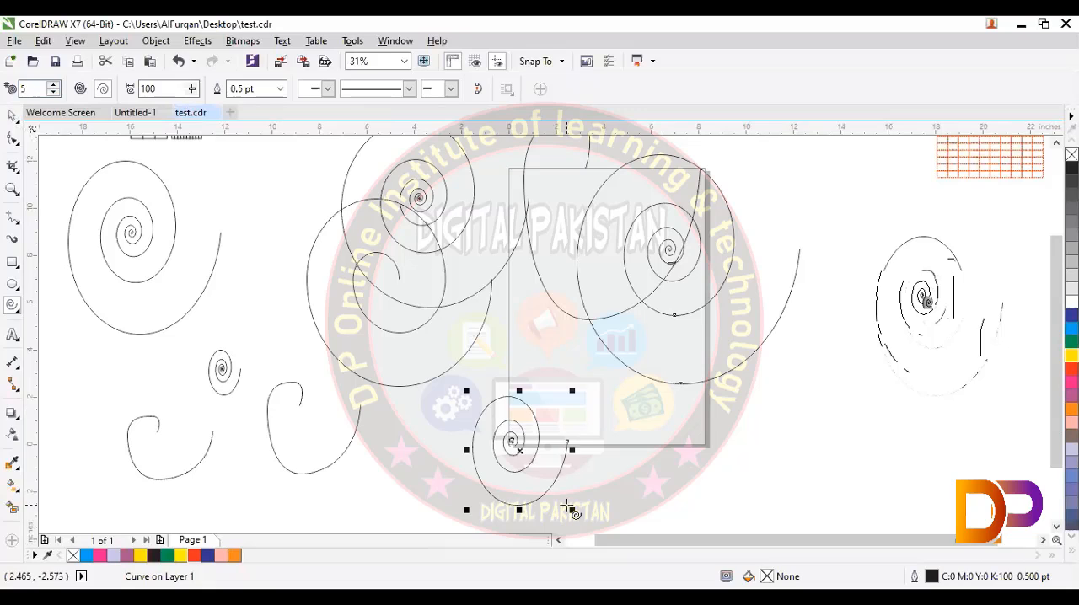
# Step: Undo the added spirals back to the first symmetrical one
pyautogui.hotkey('ctrl', 'z')
pyautogui.hotkey('ctrl', 'z')
pyautogui.hotkey('ctrl', 'z')
pyautogui.hotkey('ctrl', 'z')
pyautogui.hotkey('ctrl', 'z')
pyautogui.hotkey('ctrl', 'z')
pyautogui.hotkey('ctrl', 'z')
pyautogui.hotkey('ctrl', 'z')
pyautogui.hotkey('ctrl', 'z')
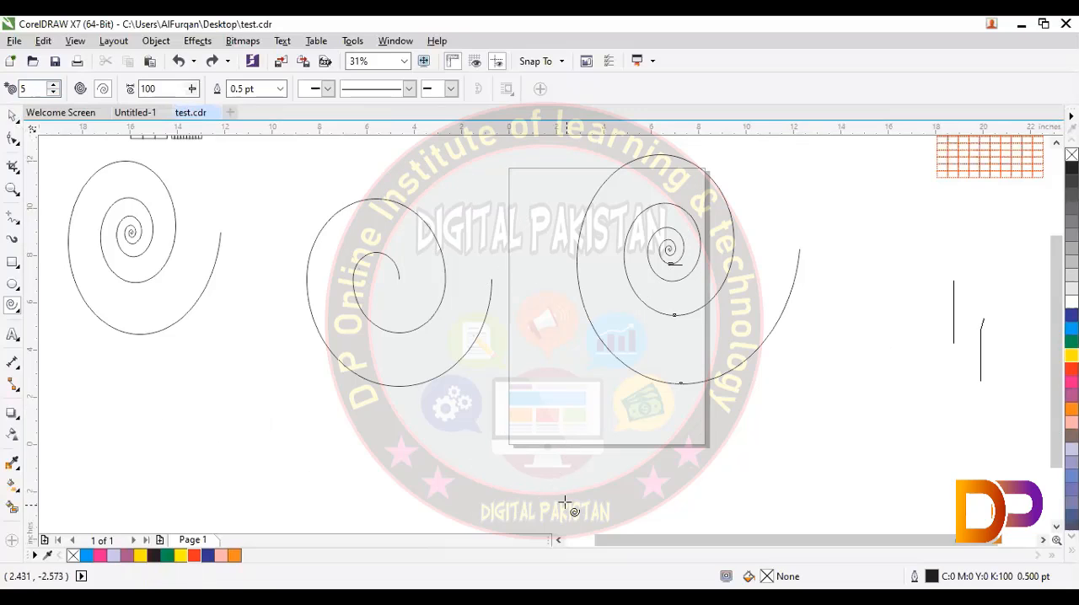
pyautogui.hotkey('ctrl', 'z')
pyautogui.hotkey('ctrl', 'z')
# Step: Draw a logarithmic spiral with expansion 100 over the page's right edge, and a tall one with expansion 67 to the page's far left
pyautogui.moveTo(583, 246); pyautogui.dragTo(785, 449)
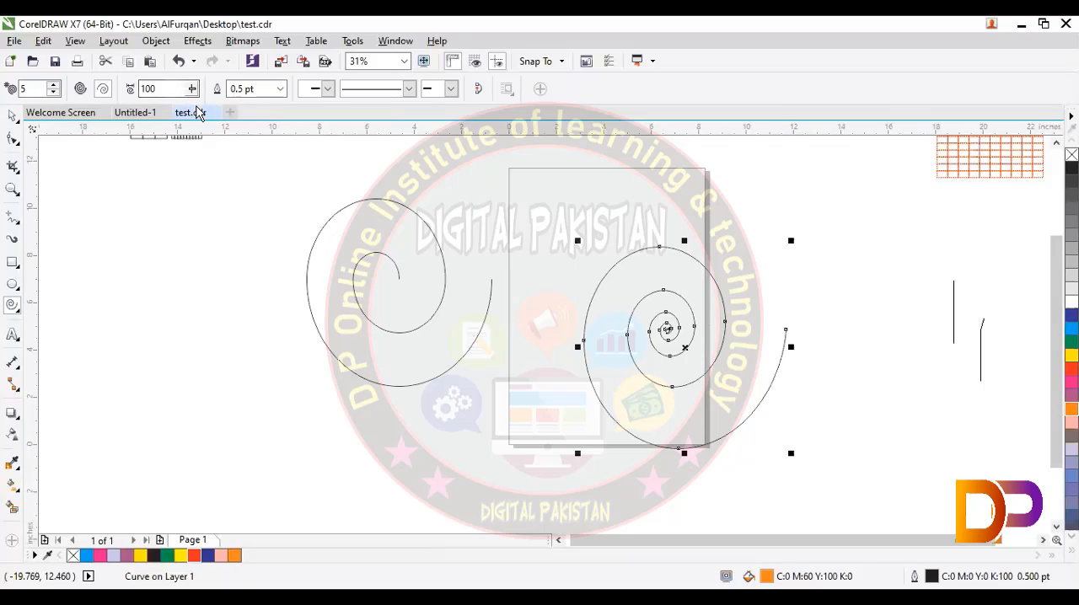
pyautogui.moveTo(198, 112); pyautogui.dragTo(173, 117)
pyautogui.moveTo(95, 139); pyautogui.dragTo(156, 211)
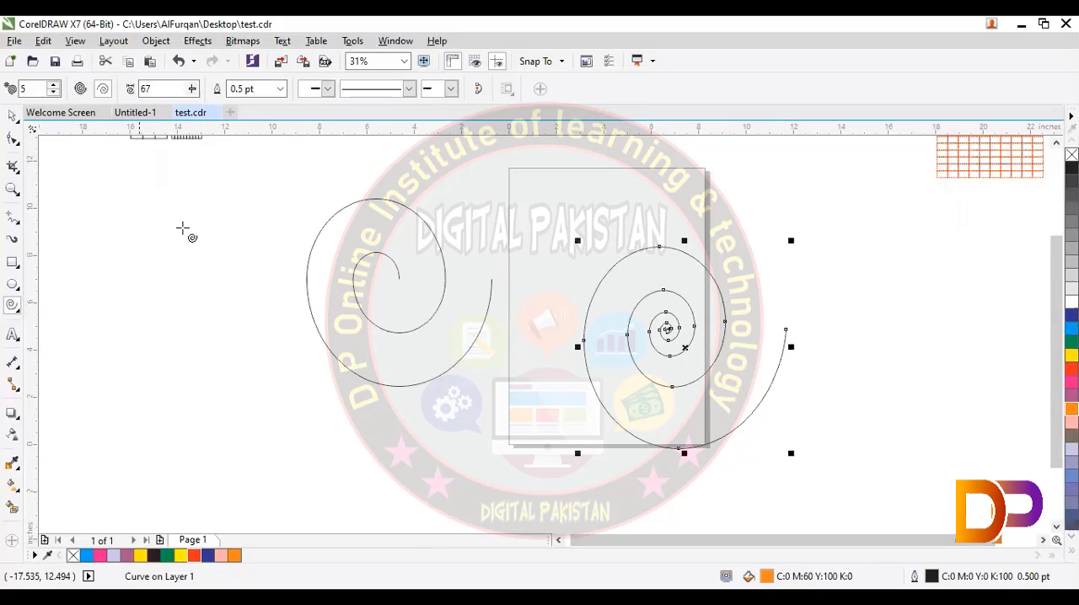
pyautogui.moveTo(84, 215); pyautogui.dragTo(217, 415)
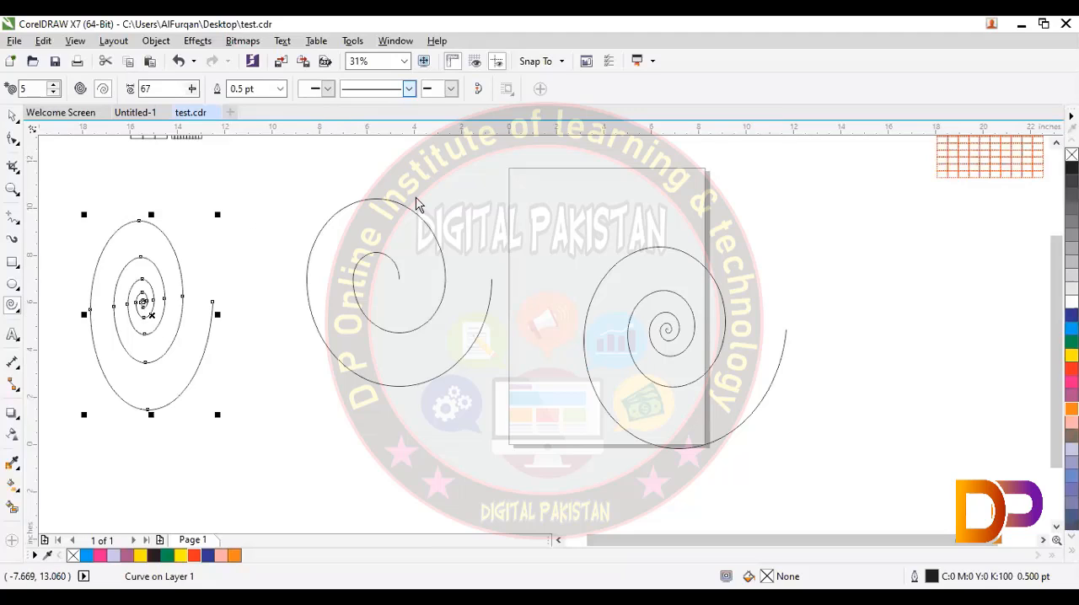
# Step: Try a dotted line style on the tall spiral's outline
pyautogui.click(394, 199)
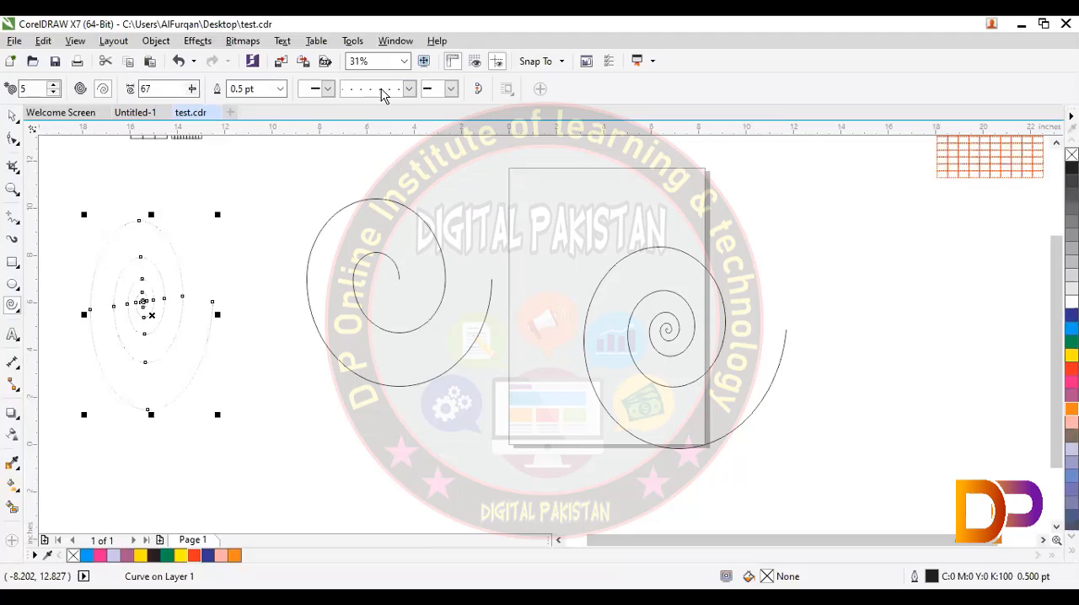
pyautogui.click(409, 89)
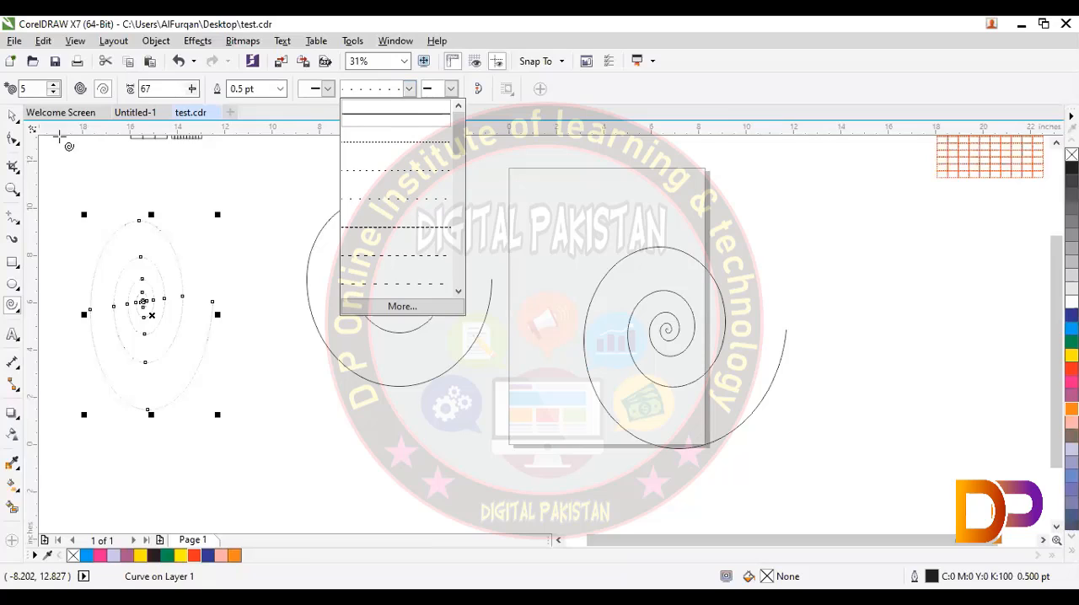
pyautogui.click(15, 119)
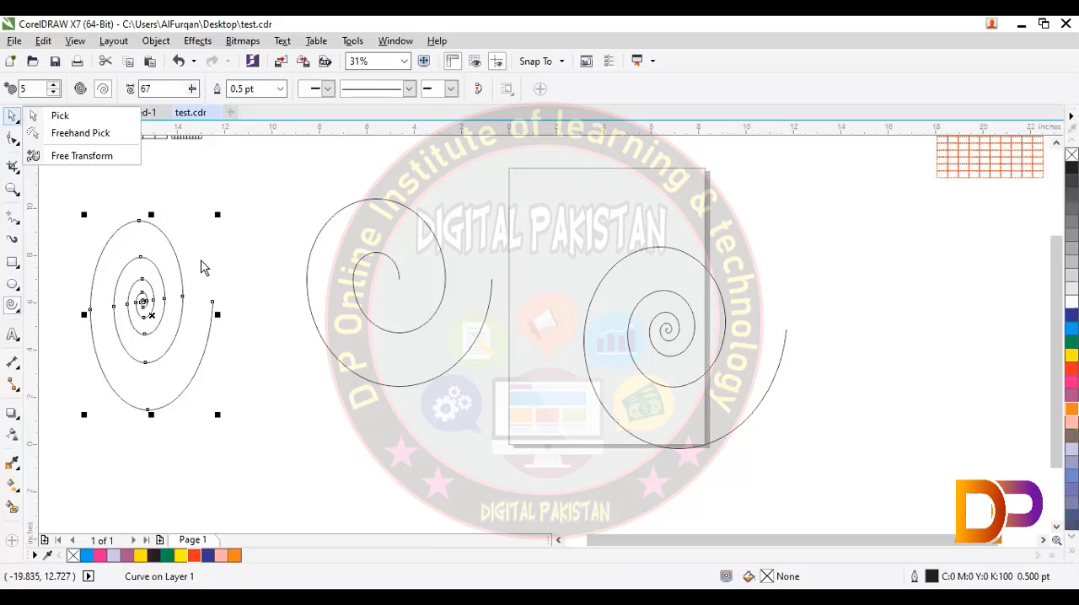
# Step: Delete the tall spiral at the far left and the logarithmic spiral over the page
pyautogui.click(203, 267)
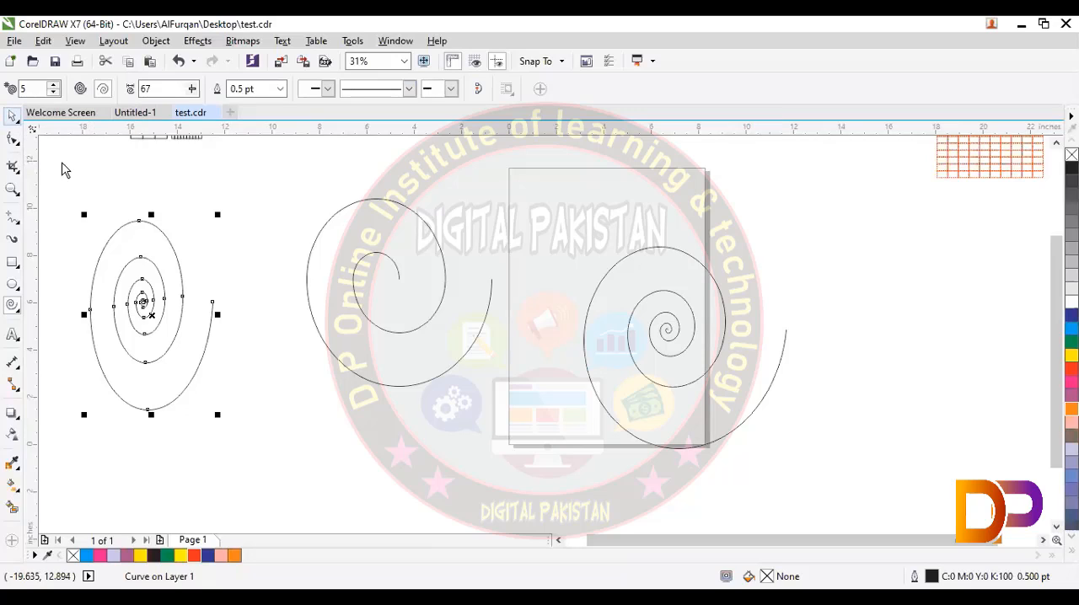
pyautogui.press('Delete')
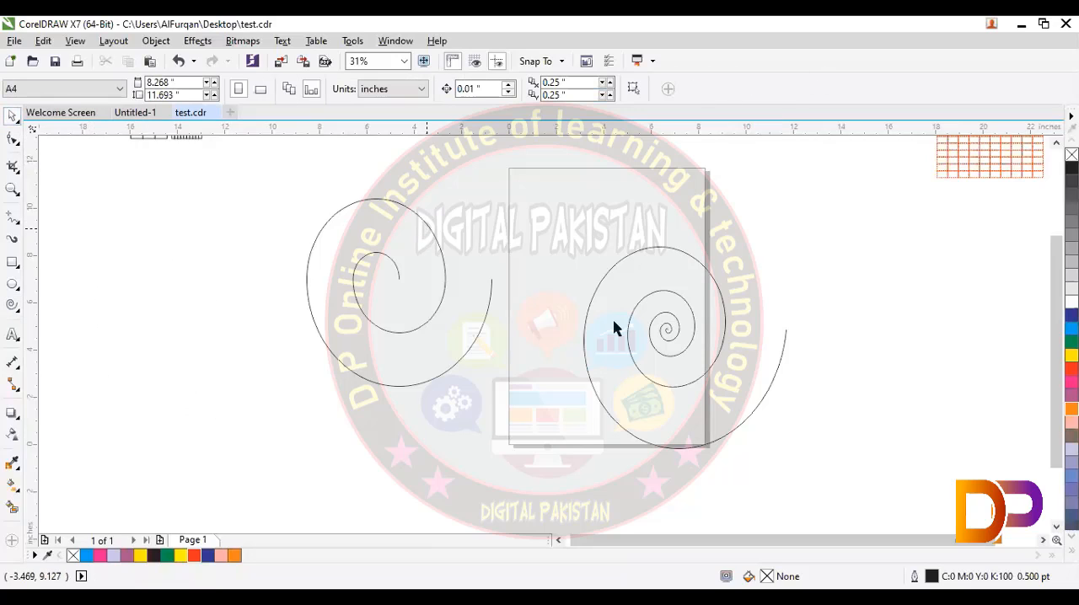
pyautogui.click(600, 306)
pyautogui.press('Delete')
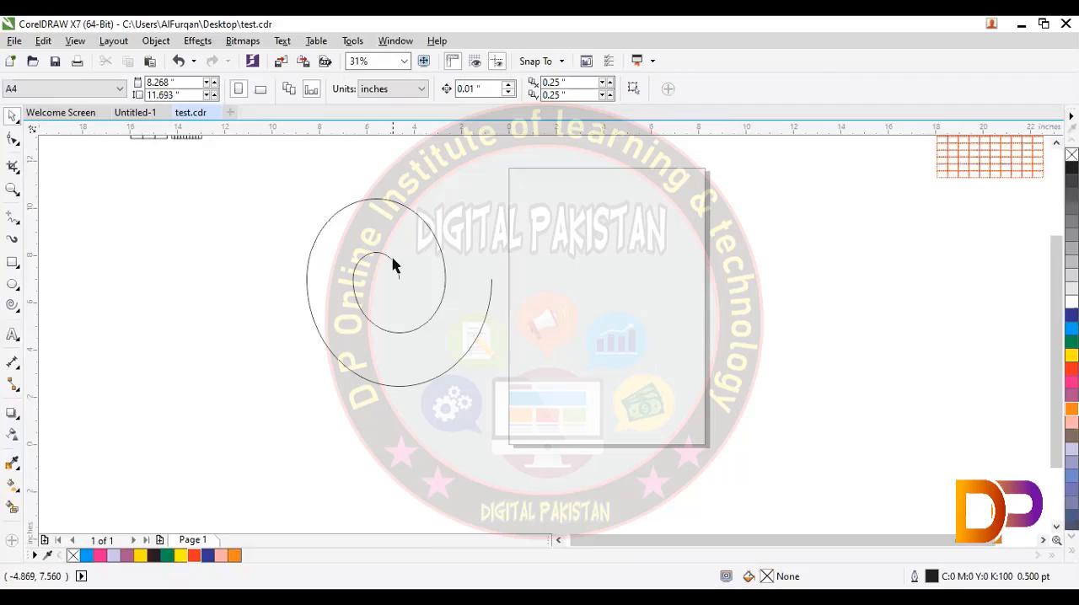
# Step: Move the symmetrical spiral onto the page's left edge and give it a barred start arrowhead and an open end arrowhead
pyautogui.click(435, 242)
pyautogui.moveTo(434, 238); pyautogui.dragTo(554, 253)
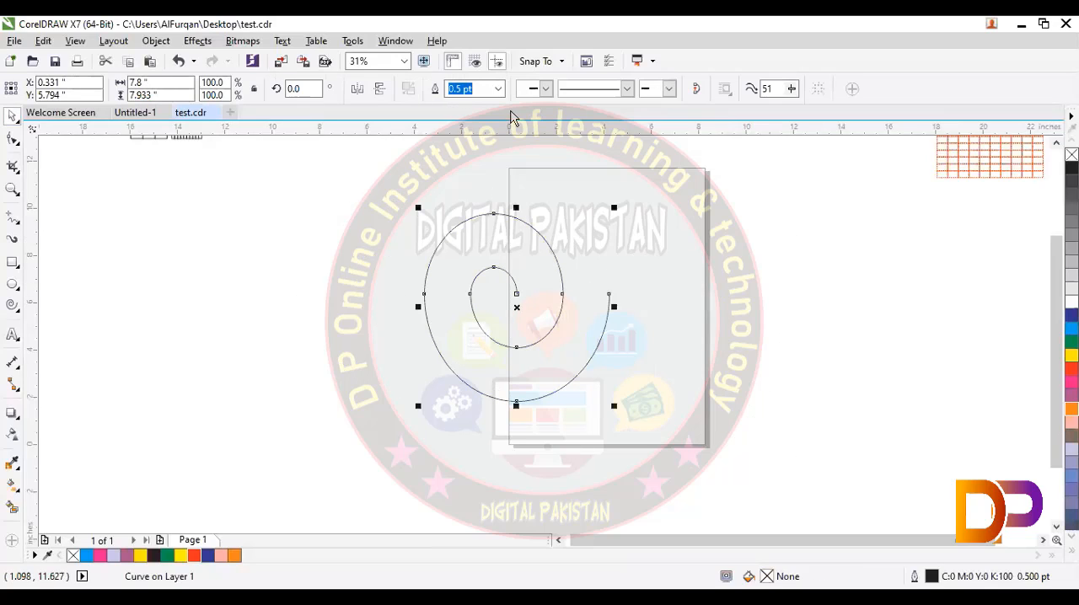
pyautogui.click(669, 89)
pyautogui.click(688, 118)
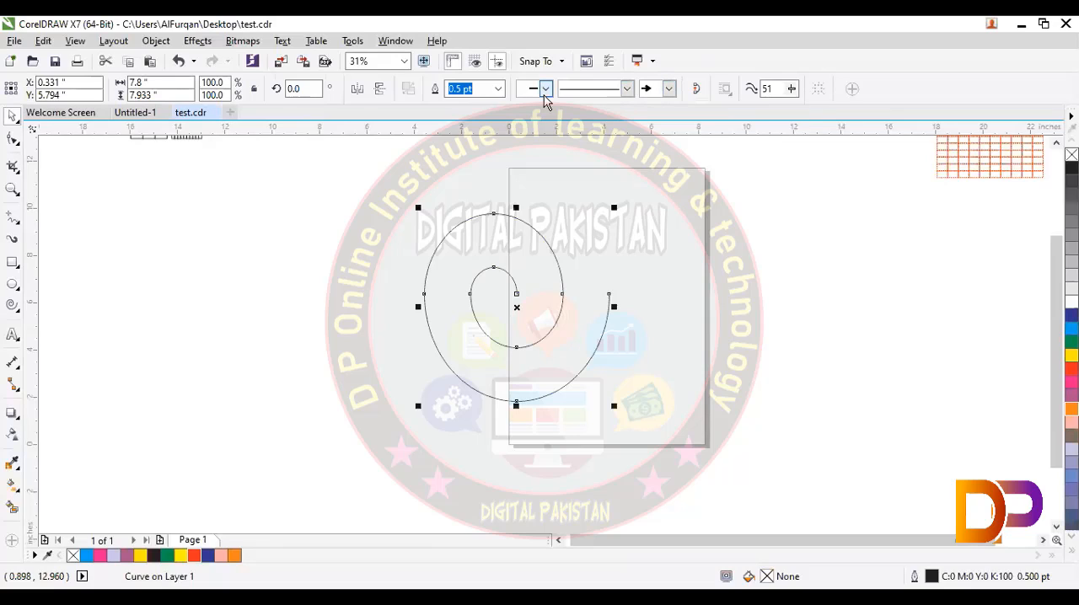
pyautogui.click(546, 89)
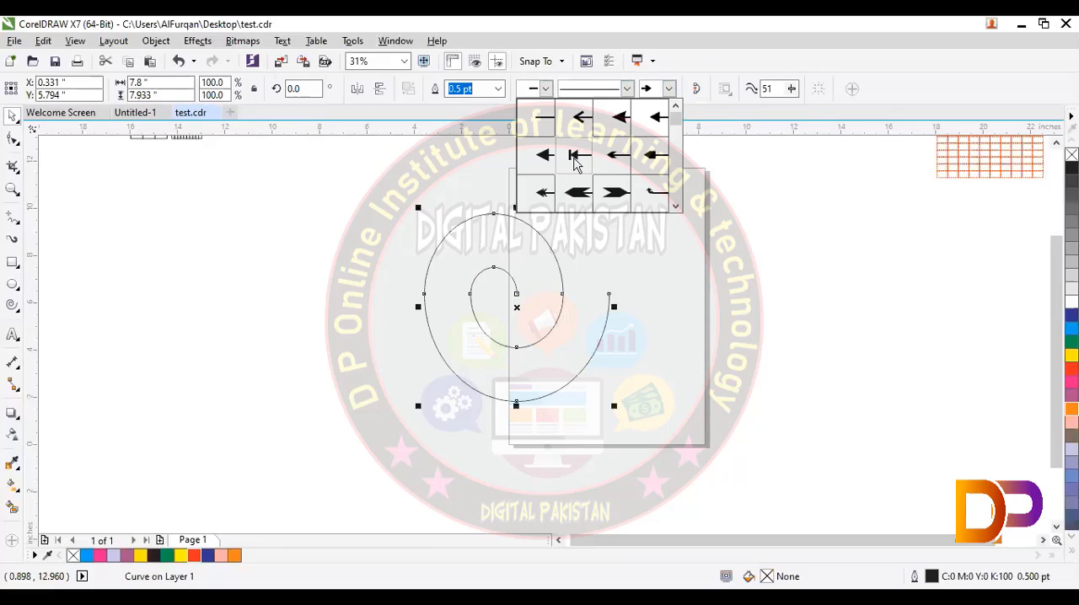
pyautogui.click(574, 159)
pyautogui.click(398, 313)
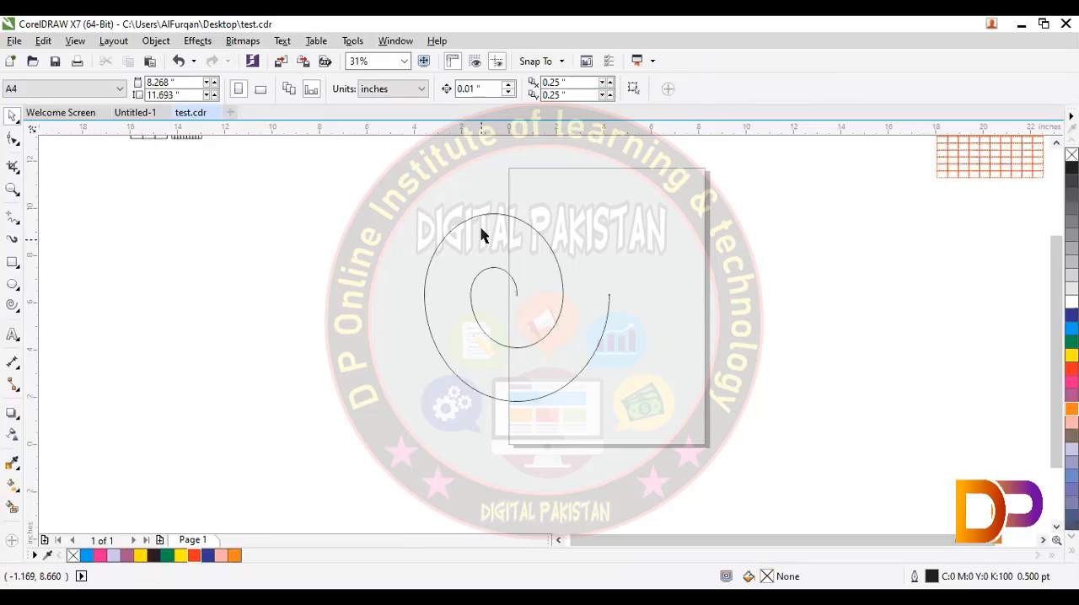
# Step: Set the symmetrical spiral's outline width to 8 pt
pyautogui.click(468, 221)
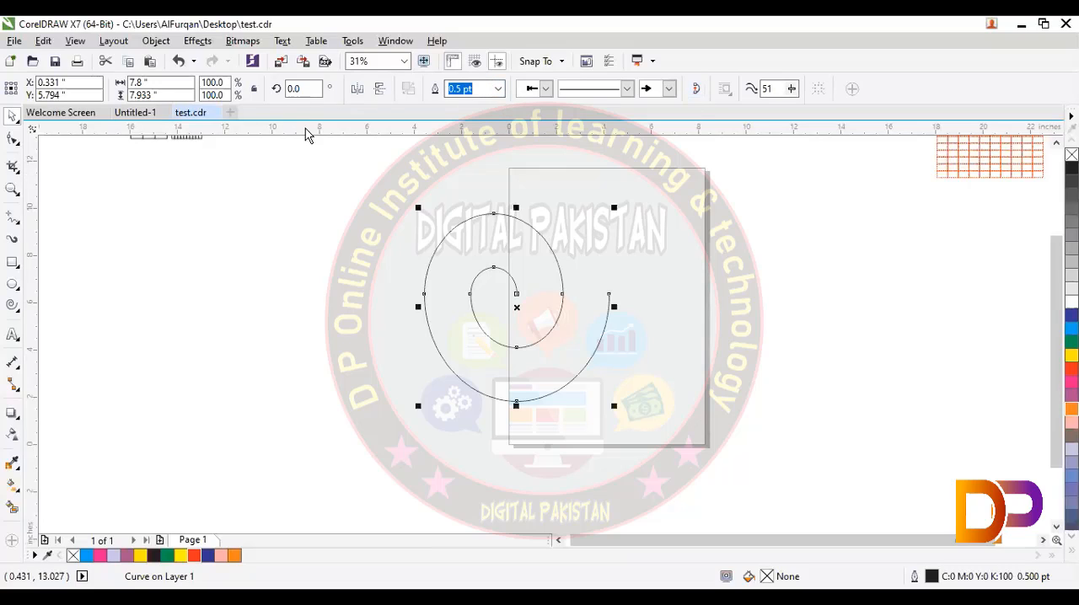
pyautogui.click(499, 88)
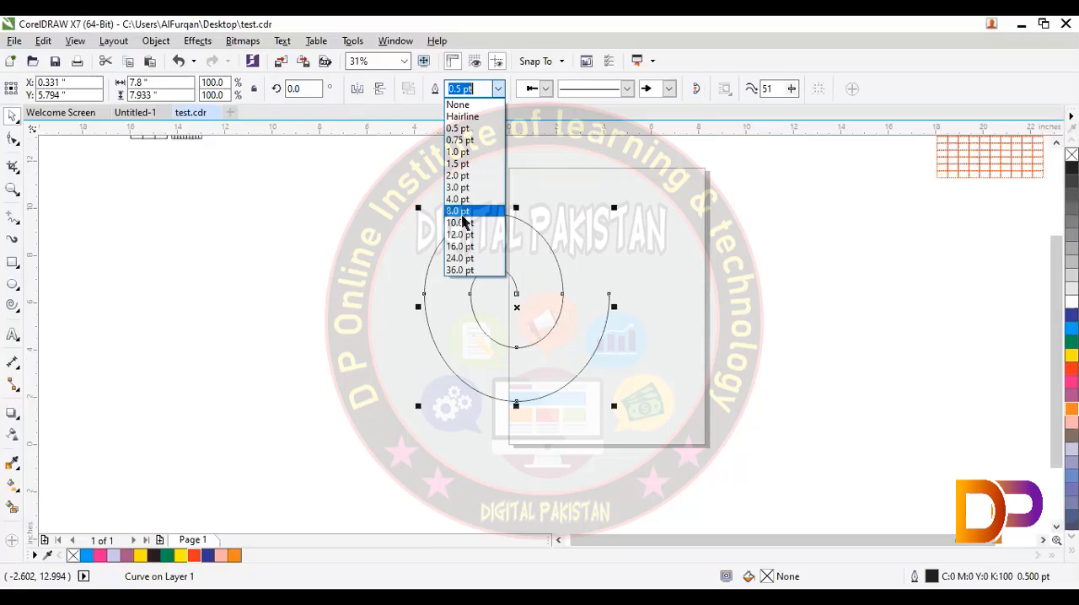
pyautogui.click(462, 215)
pyautogui.click(350, 268)
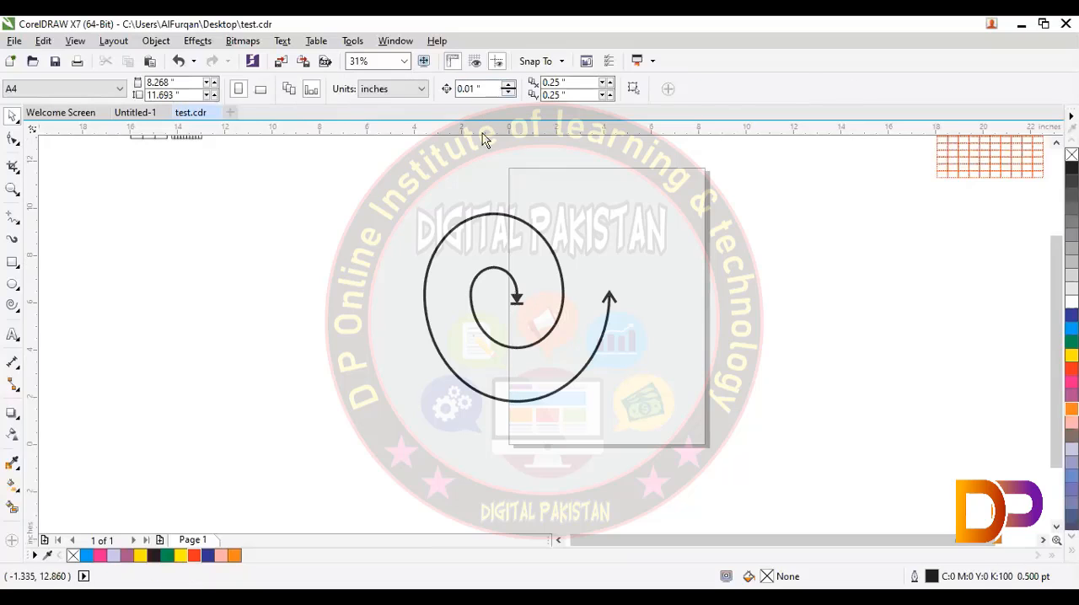
pyautogui.click(486, 217)
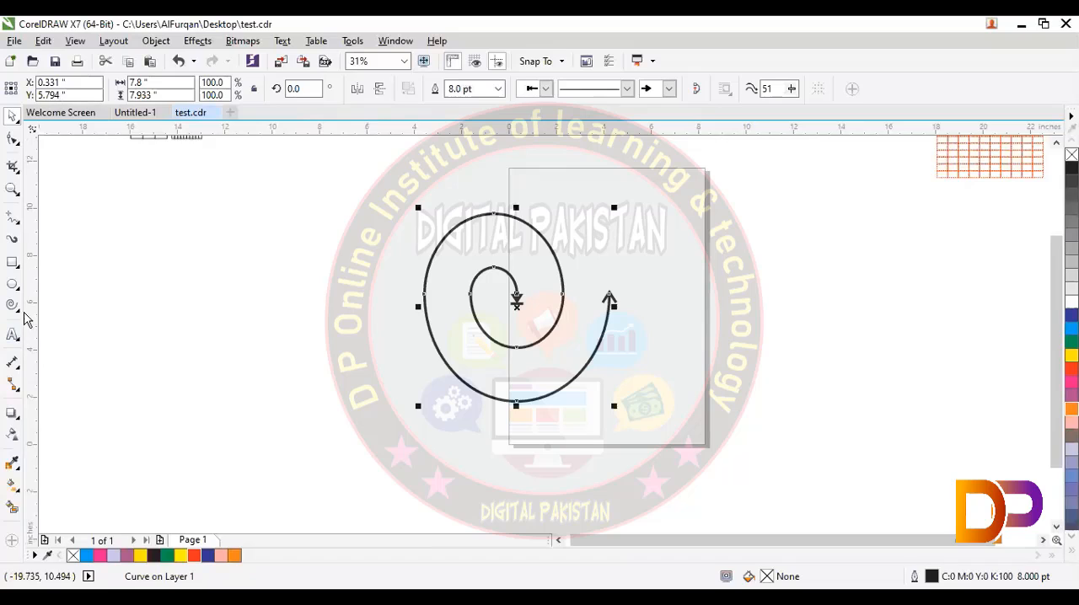
# Step: Draw a five-revolution logarithmic spiral with expansion 67, about 7.2 by 8 inches, to the left of the arrowed spiral
pyautogui.click(19, 312)
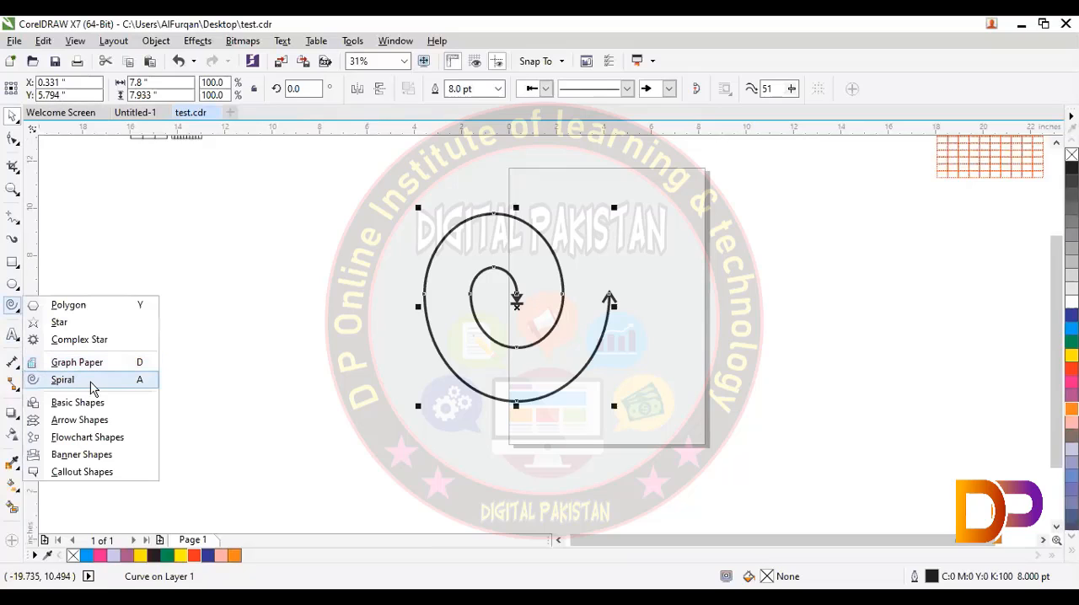
pyautogui.press('a')
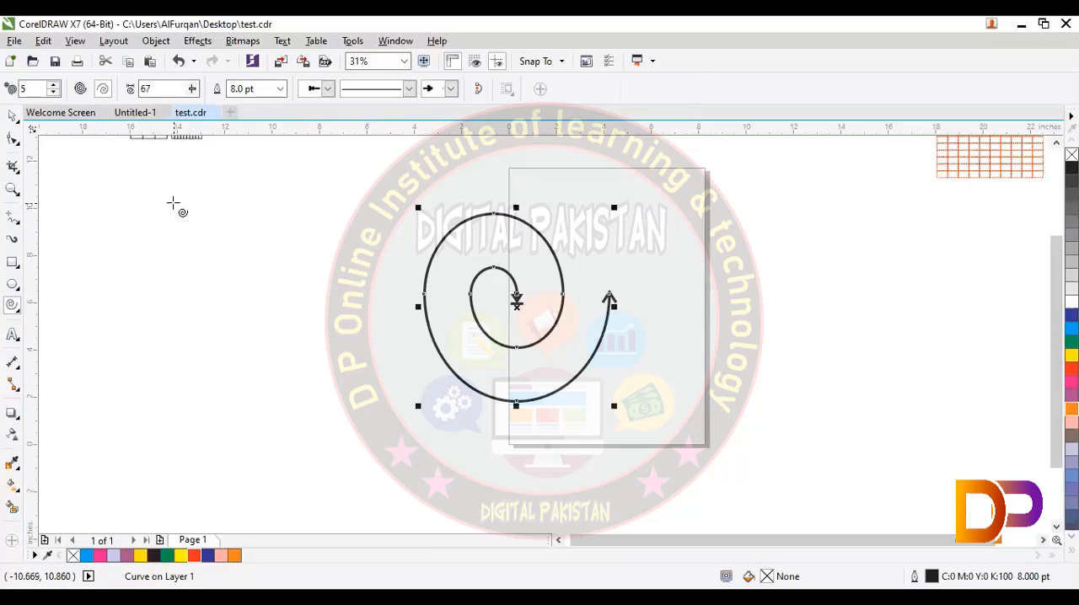
pyautogui.moveTo(174, 208); pyautogui.dragTo(348, 395)
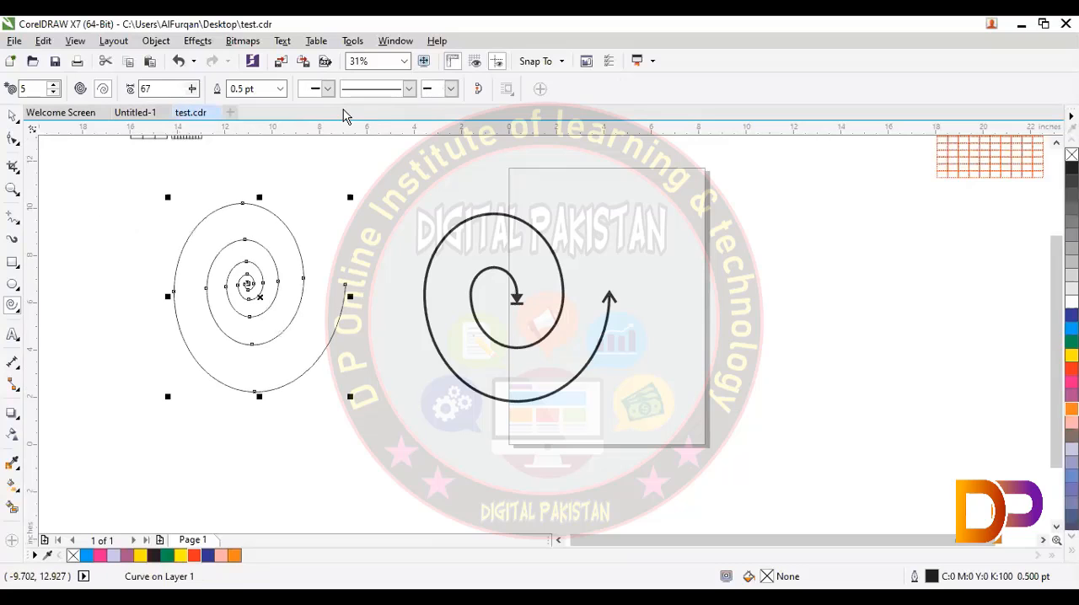
pyautogui.click(280, 90)
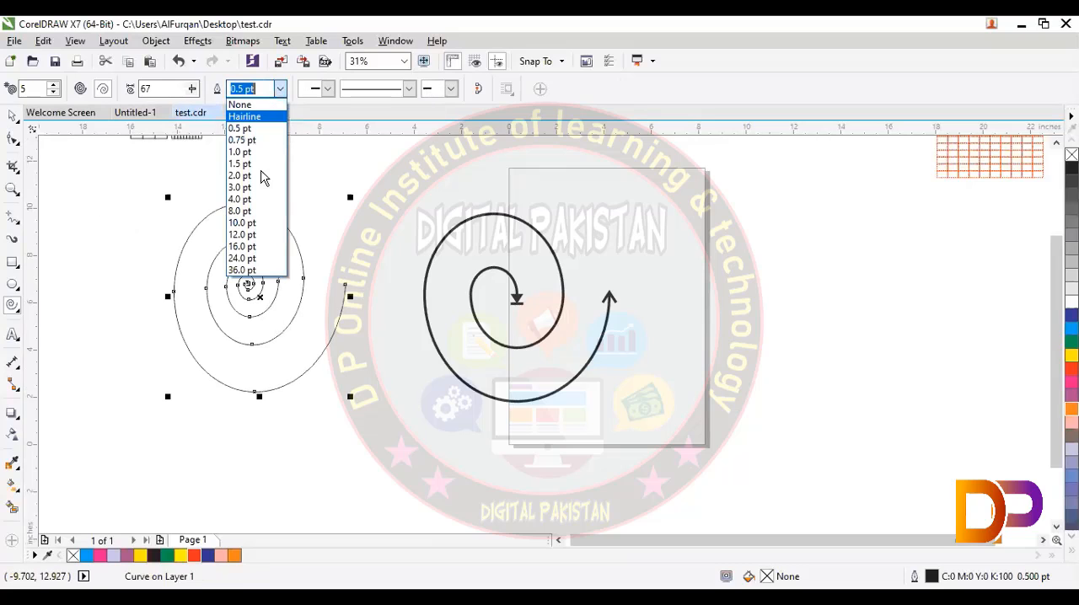
pyautogui.click(329, 164)
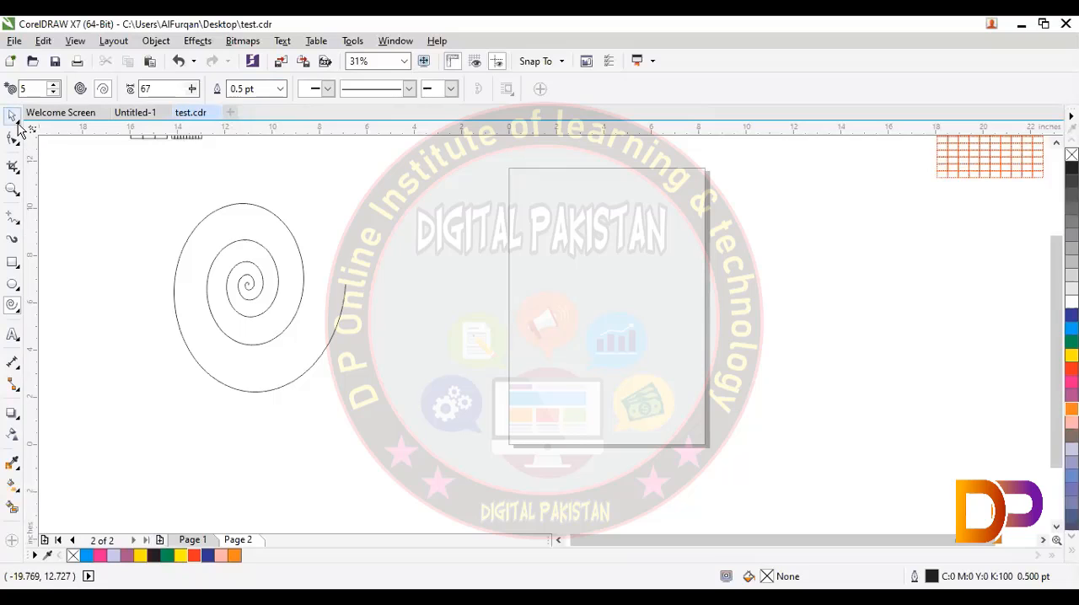
# Step: On page 2, move the logarithmic spiral over to the page's left edge and set its outline width to 8 pt
pyautogui.press('space')
pyautogui.click(328, 314)
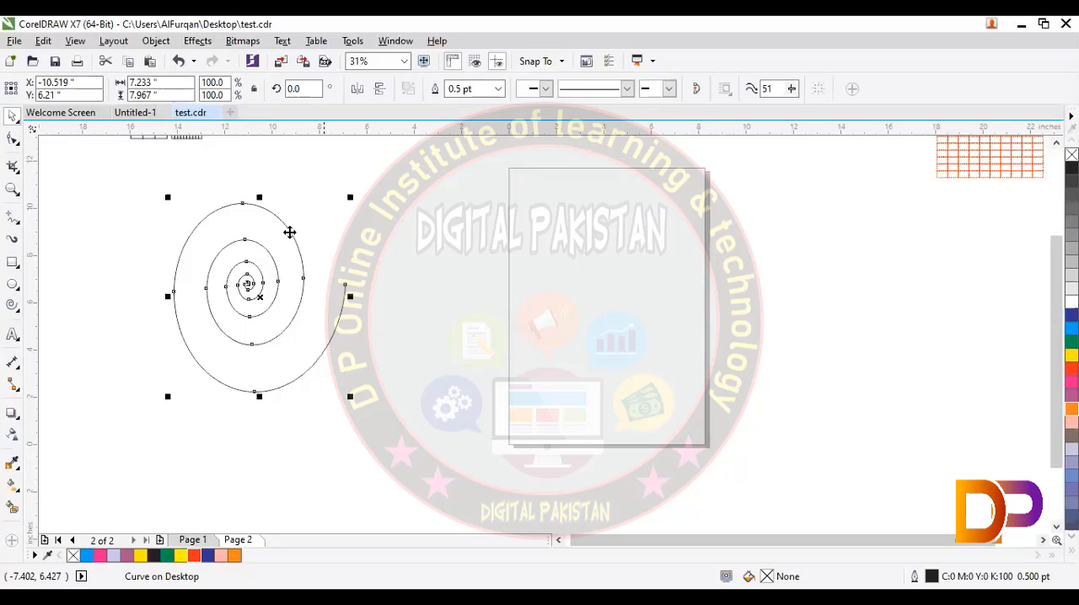
pyautogui.moveTo(465, 248); pyautogui.dragTo(465, 248)
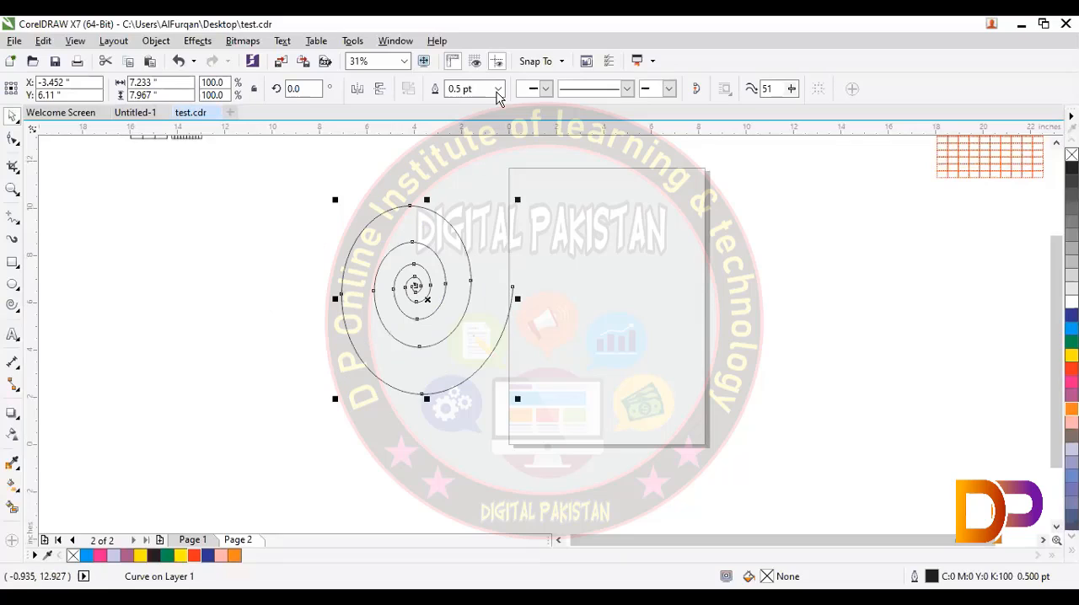
pyautogui.click(498, 89)
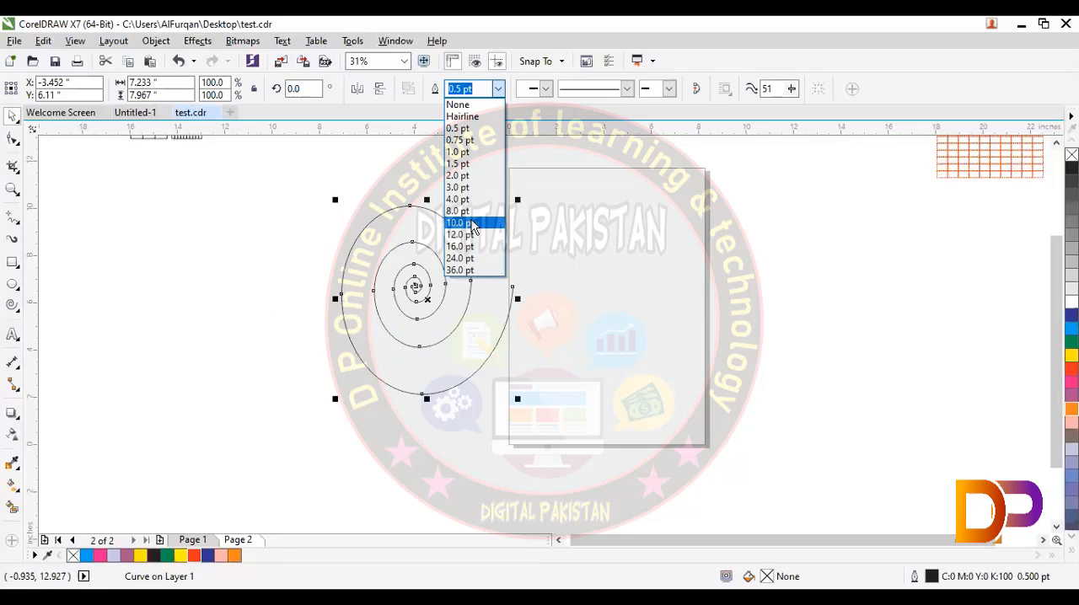
pyautogui.click(466, 211)
pyautogui.click(517, 313)
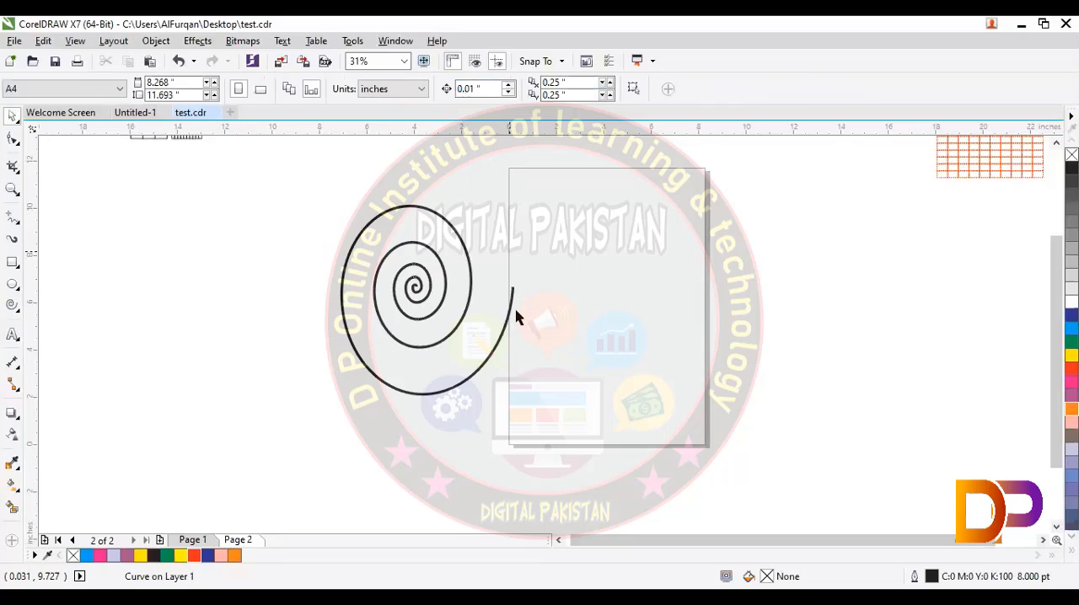
# Step: Add a solid feathered-tail start arrowhead and an open end arrowhead to the logarithmic spiral
pyautogui.click(508, 313)
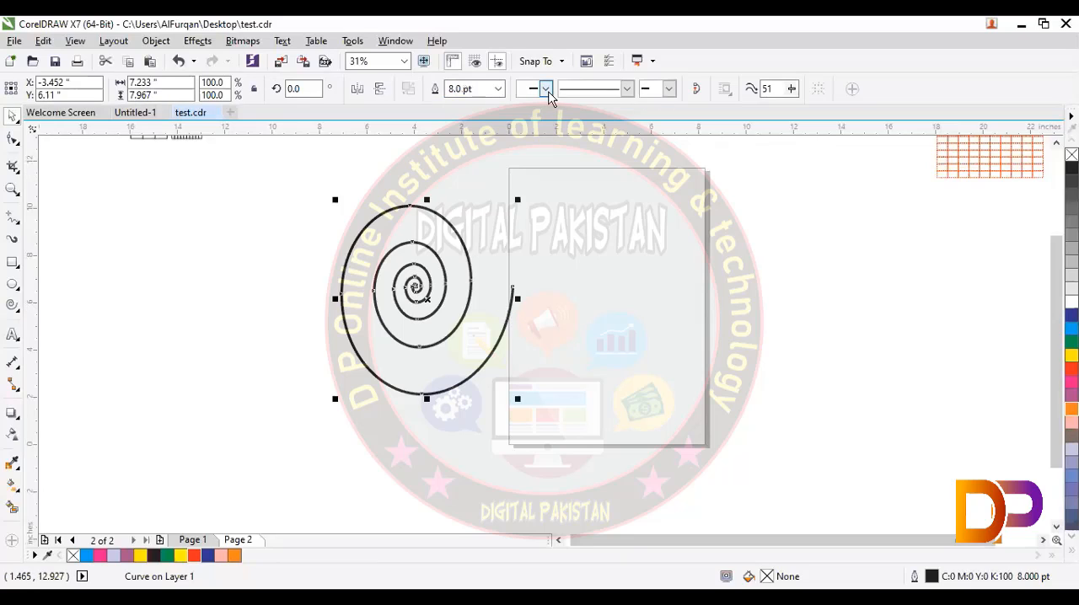
pyautogui.click(547, 91)
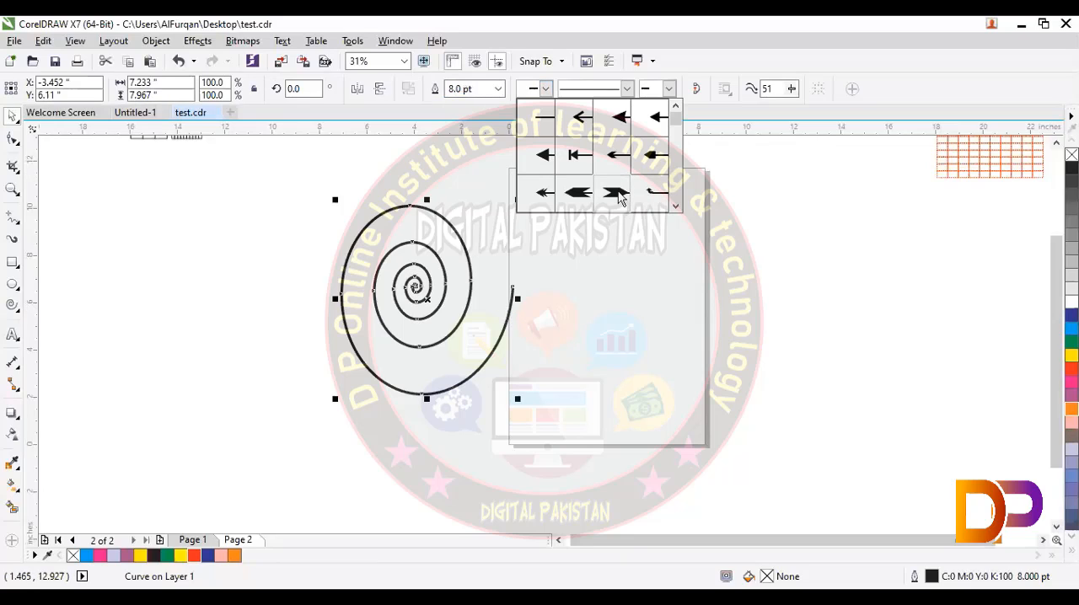
pyautogui.click(618, 195)
pyautogui.click(668, 89)
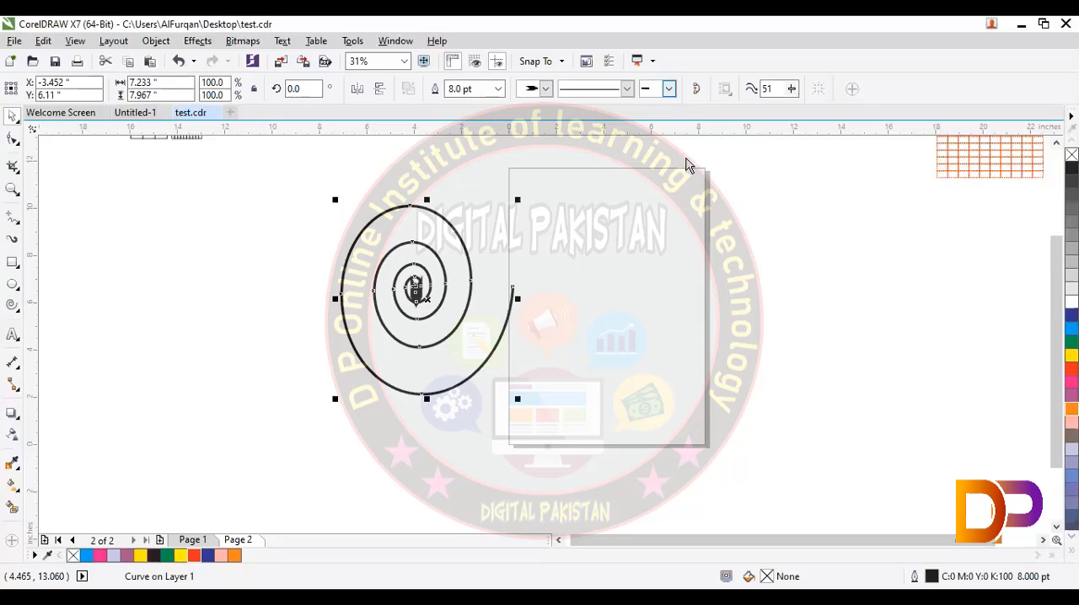
pyautogui.click(688, 122)
pyautogui.click(369, 406)
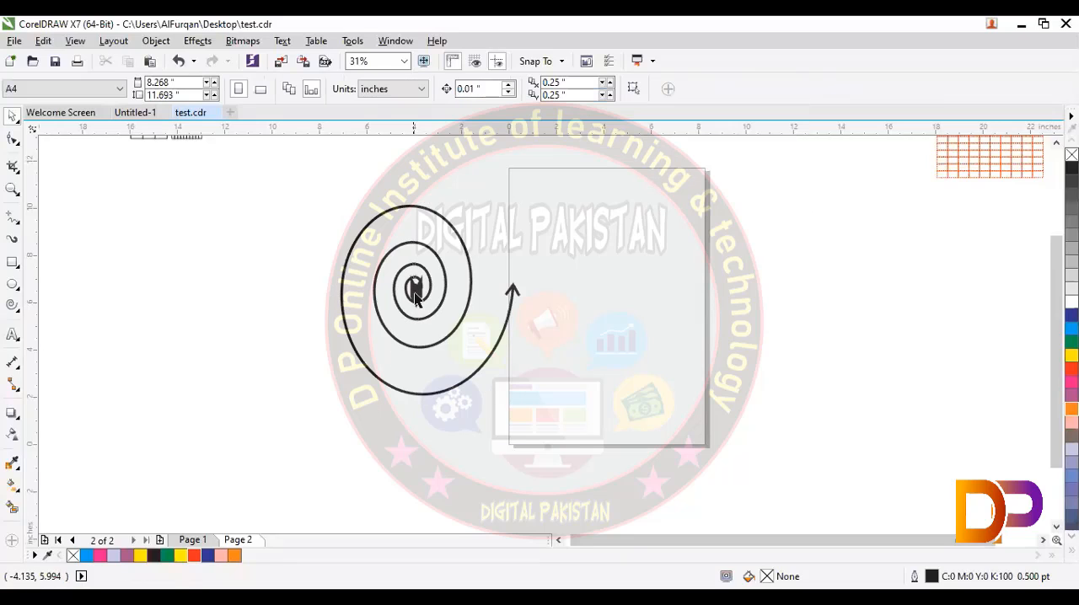
# Step: Set the freehand smoothing to 30 with the arrowed logarithmic spiral selected
pyautogui.click(419, 339)
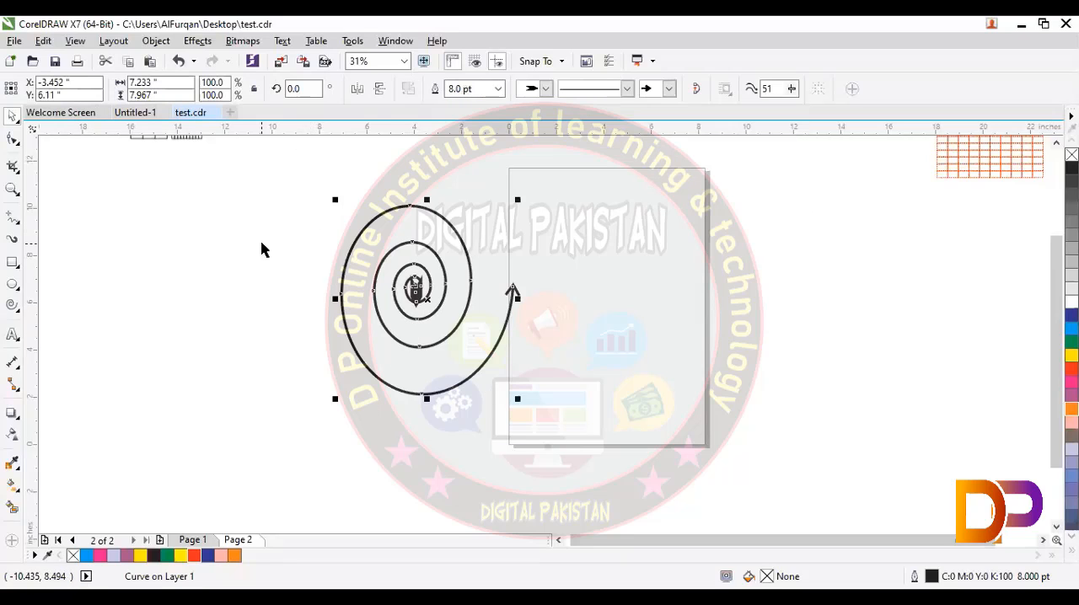
pyautogui.doubleClick(769, 88)
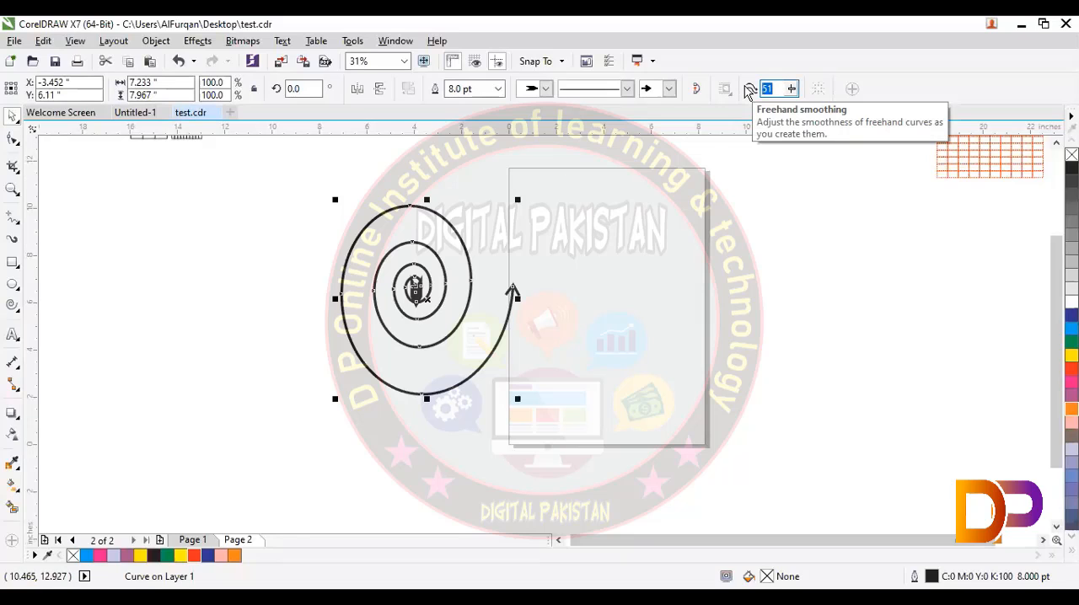
pyautogui.write('30')
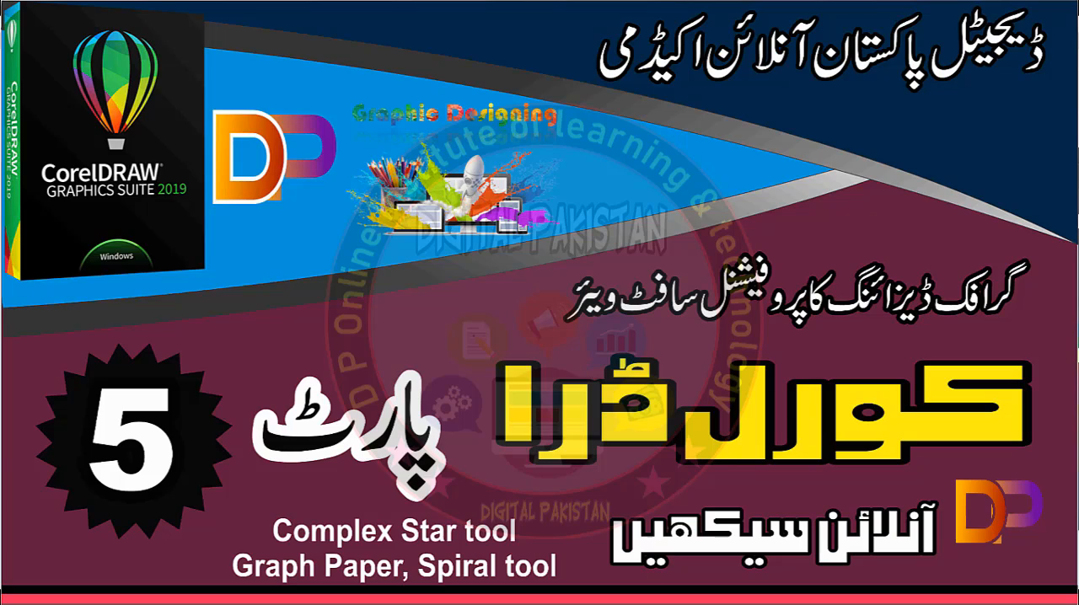